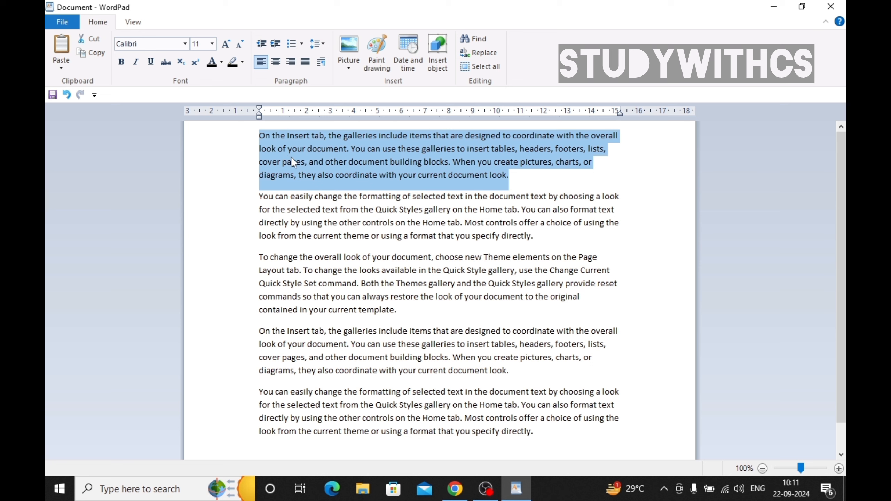
click(62, 22)
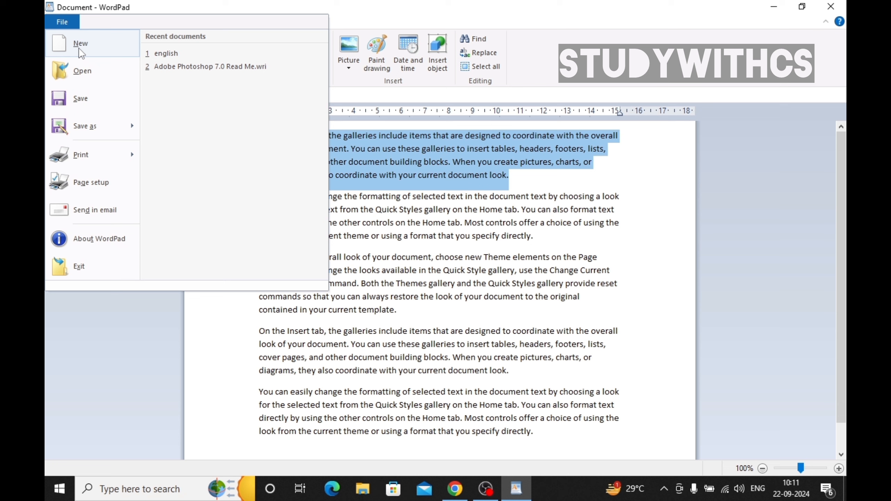
click(130, 8)
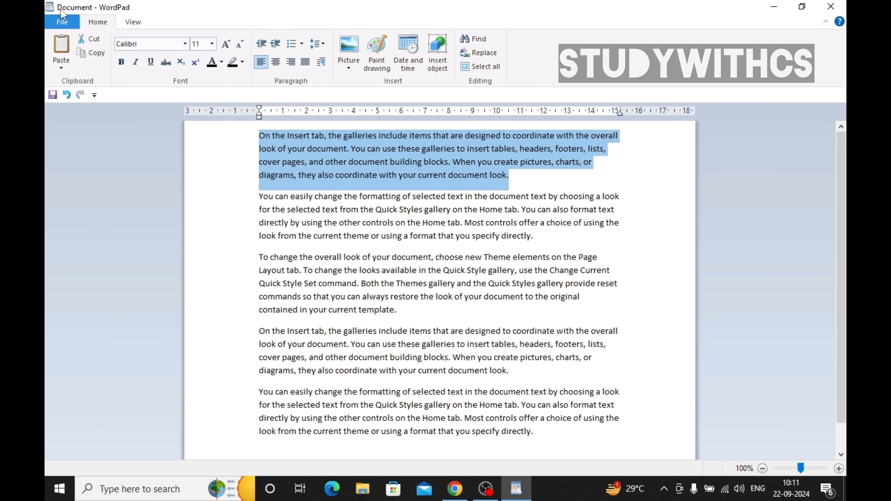
click(69, 26)
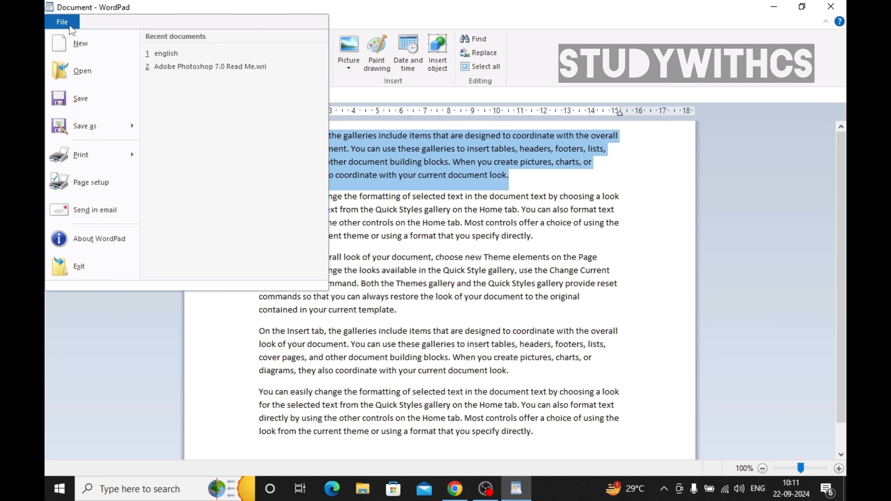
click(80, 49)
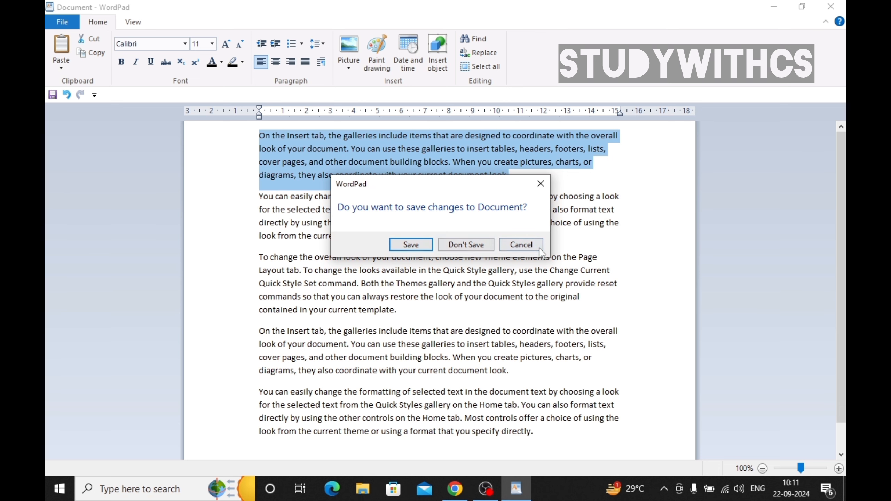
click(521, 245)
click(418, 193)
drag(485, 258, 502, 307)
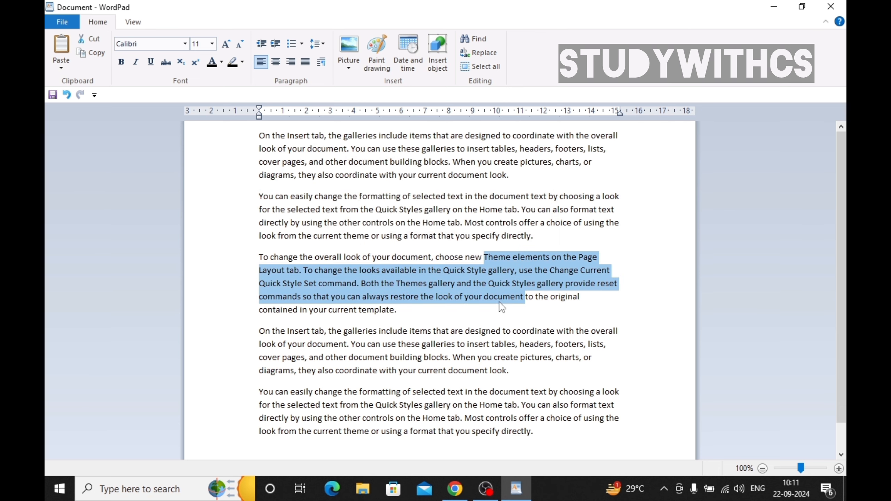
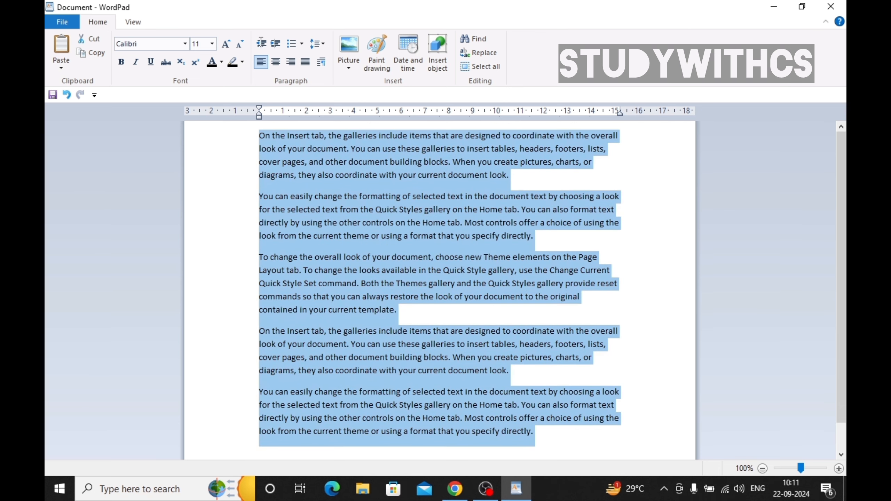
click(311, 210)
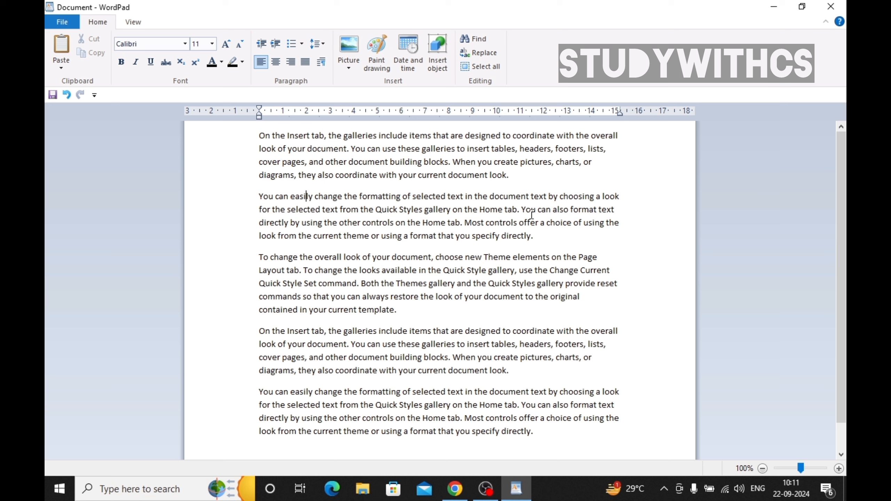
Start a new blank document without saving the changes to the current one
click(63, 22)
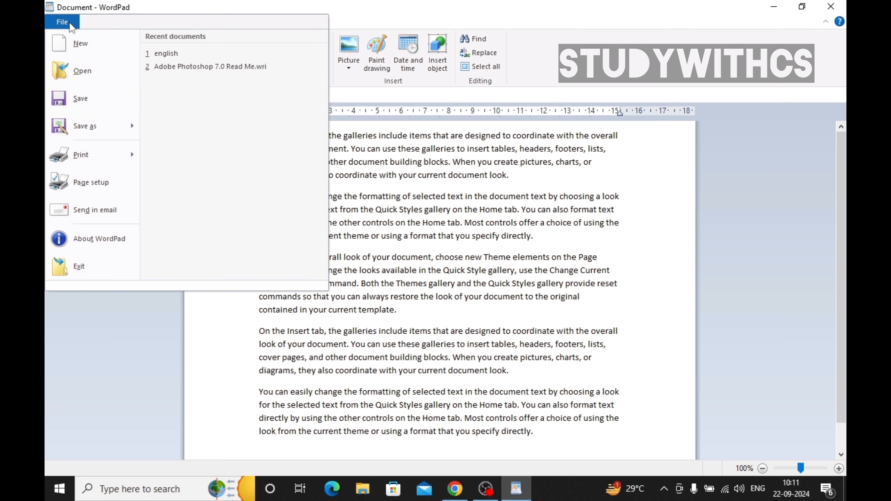
click(81, 45)
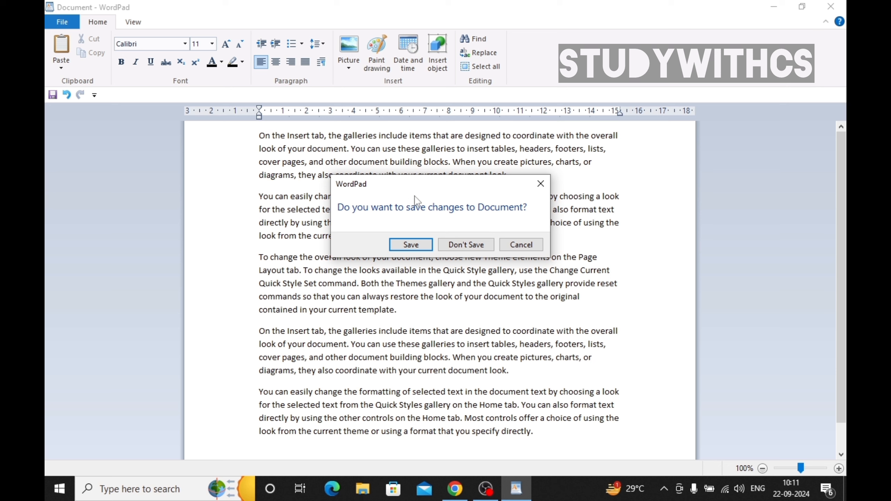
drag(393, 186, 360, 217)
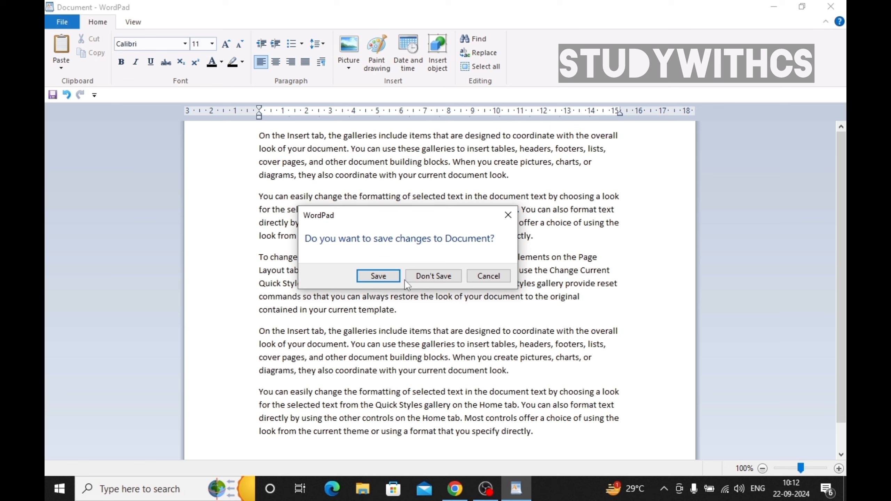
click(422, 277)
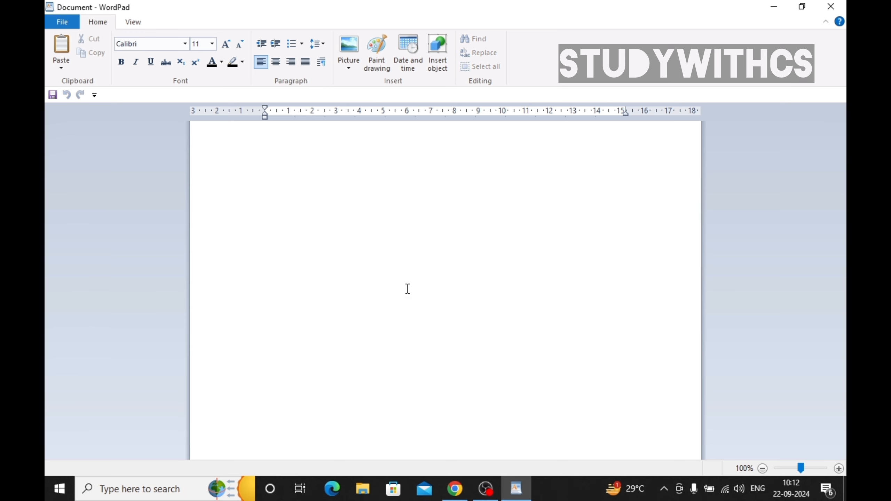
click(63, 21)
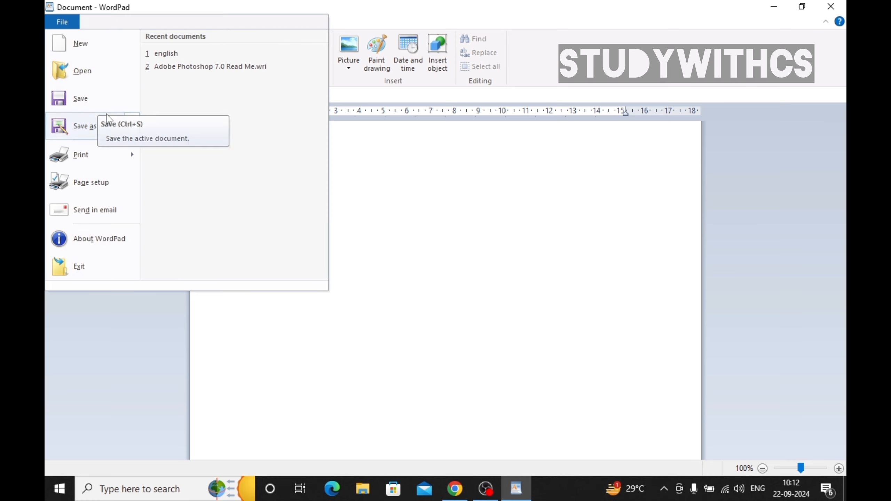
click(402, 200)
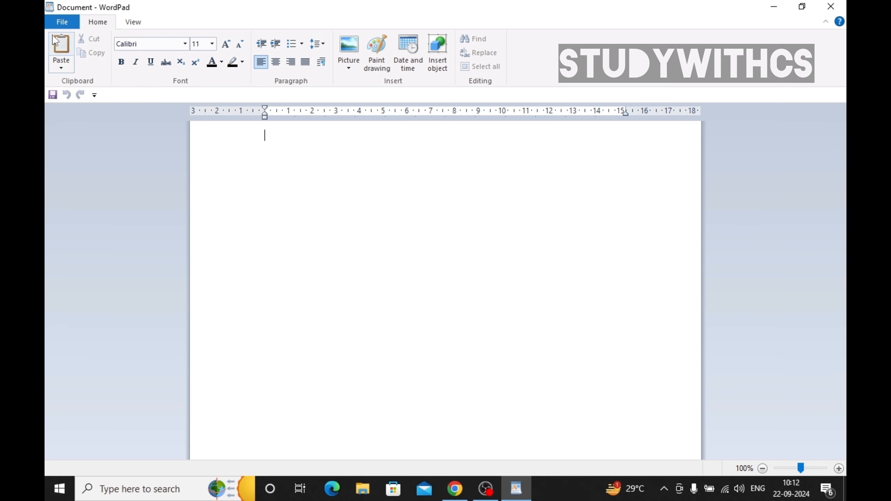
click(57, 25)
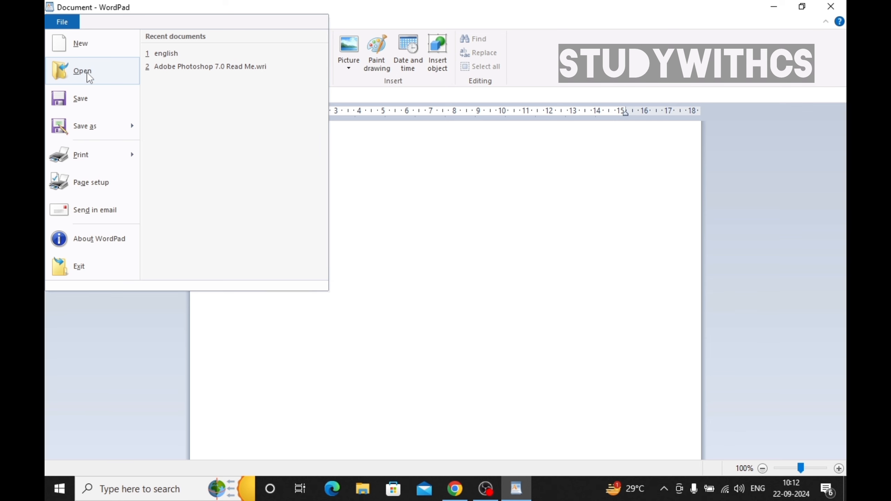
key(Escape)
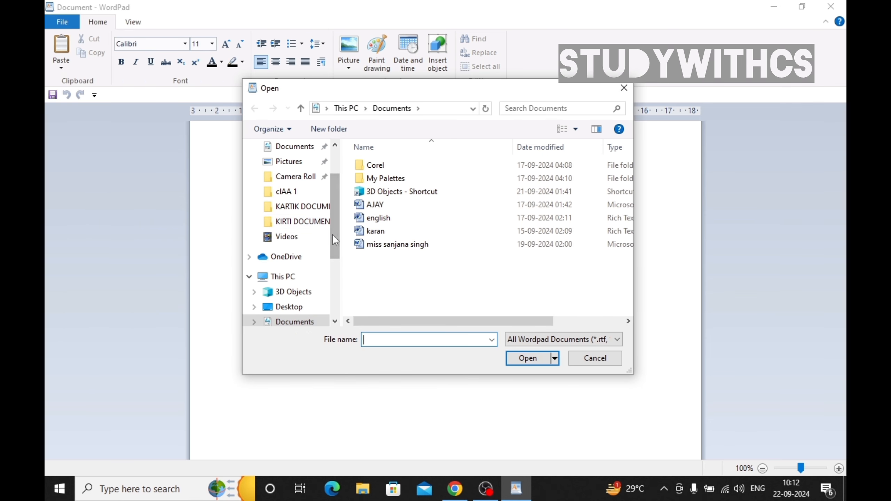
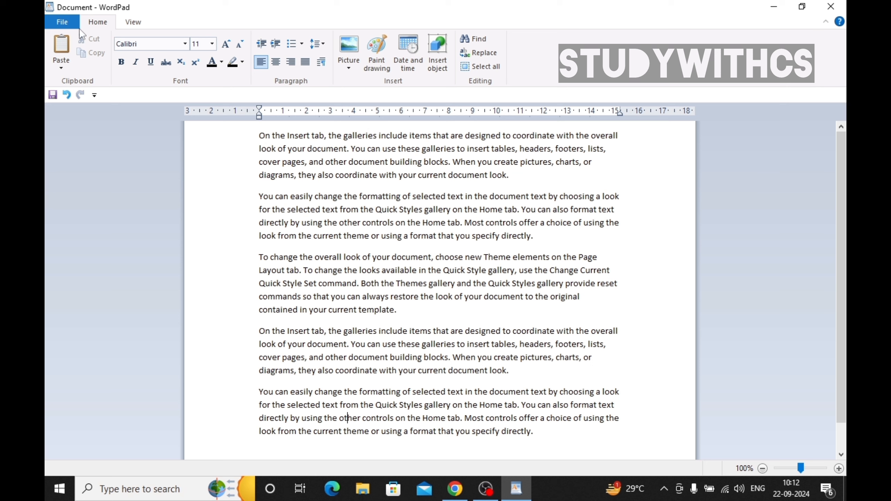
Save the document to the Desktop as "doms well" in Rich Text Format
click(62, 22)
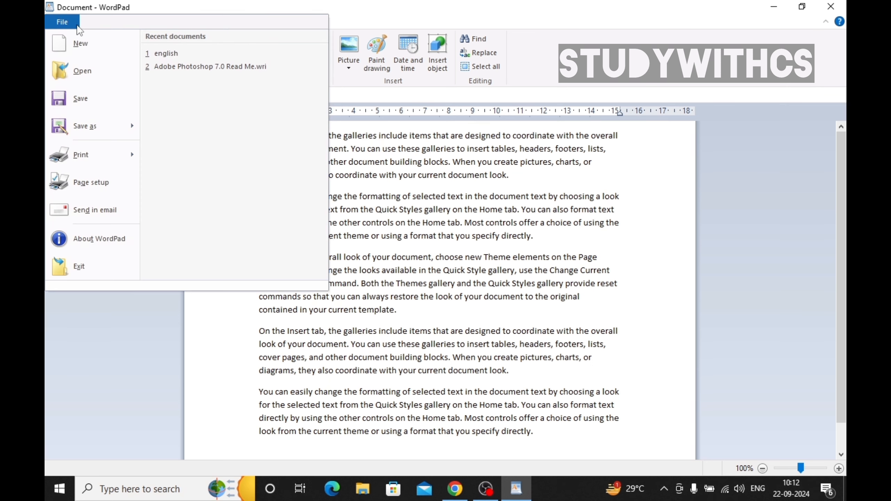
click(95, 109)
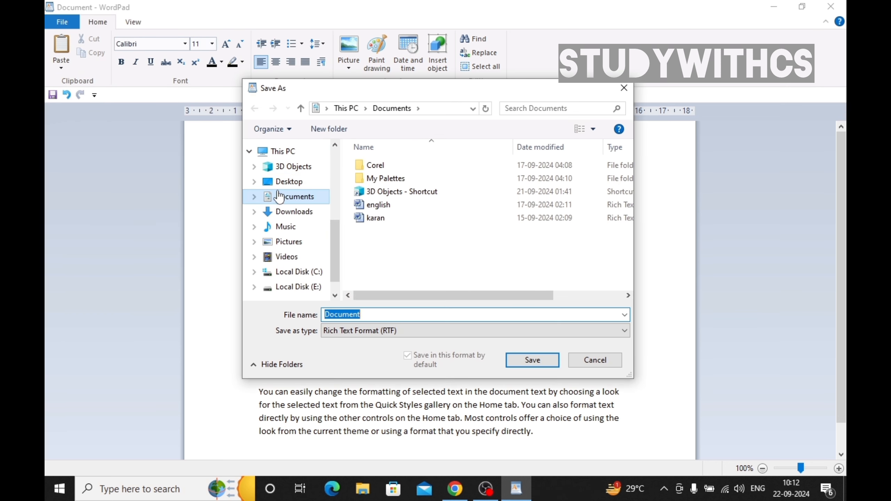
click(282, 182)
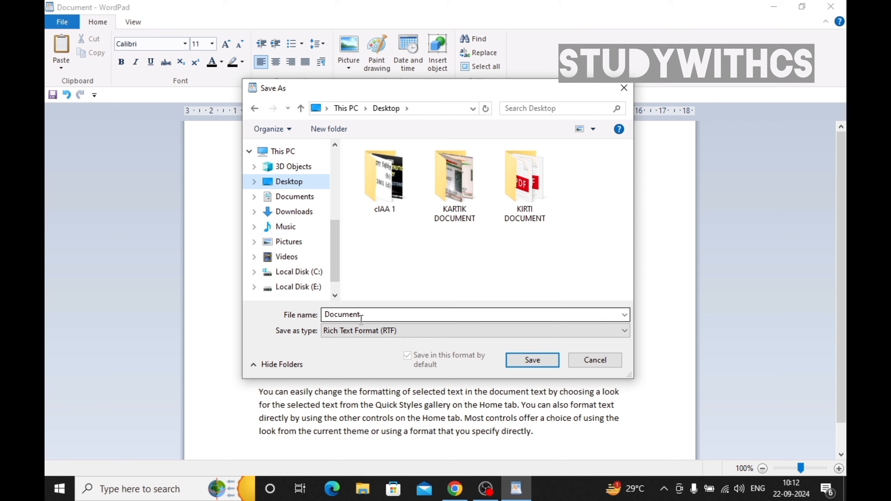
double_click(375, 315)
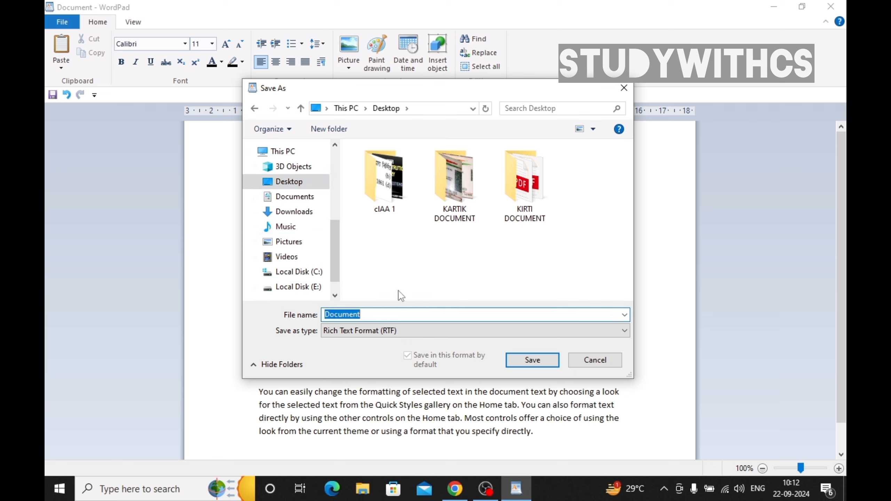
text(doms well)
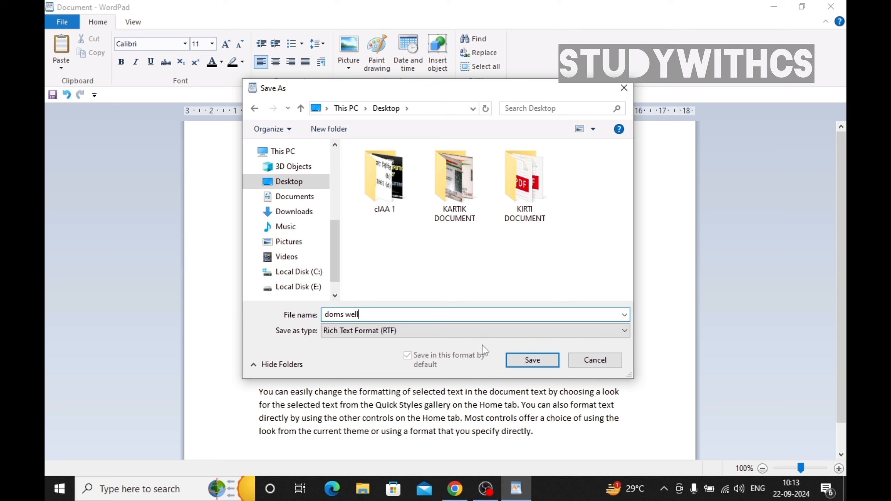
click(532, 361)
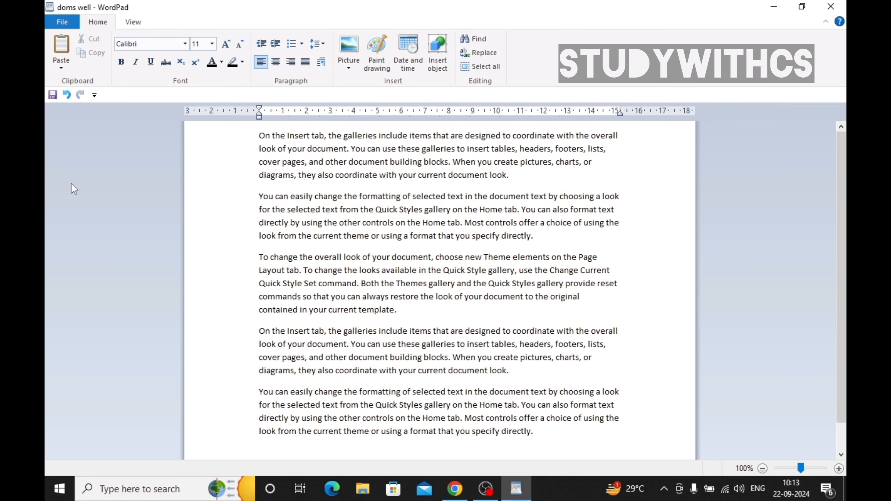
Start a new blank document and open the saved "doms well" file from the Desktop
click(63, 22)
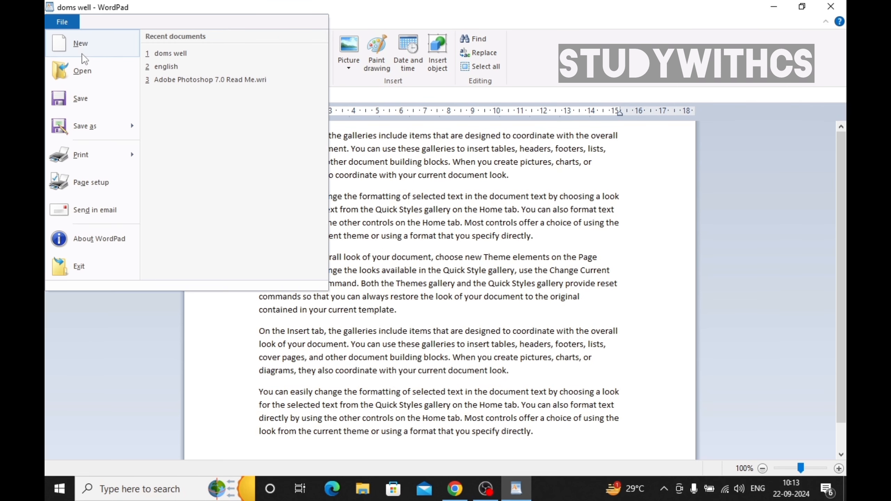
click(81, 43)
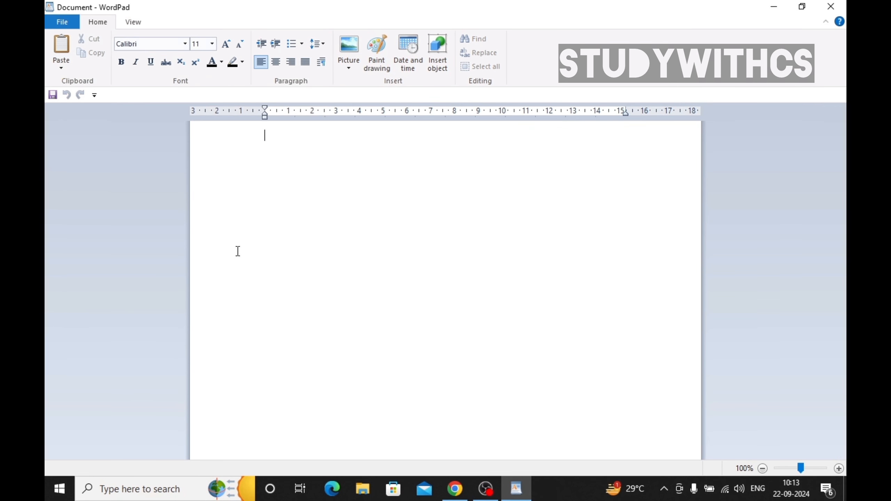
click(62, 22)
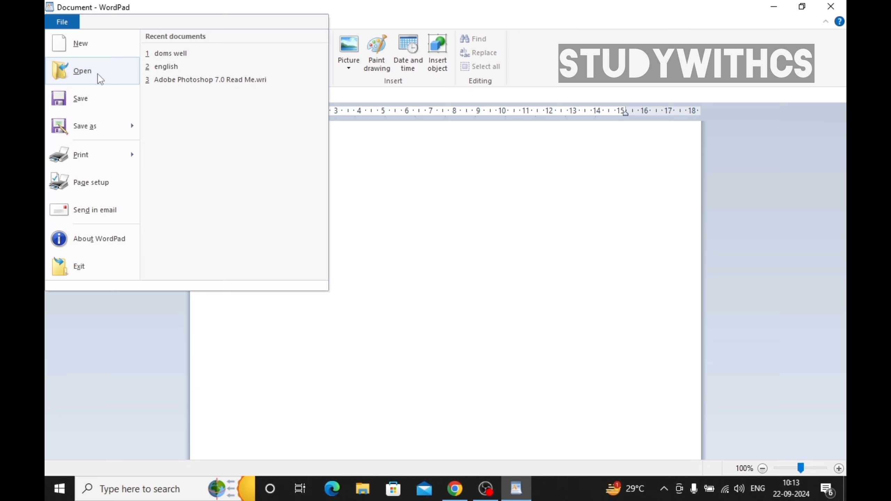
click(100, 79)
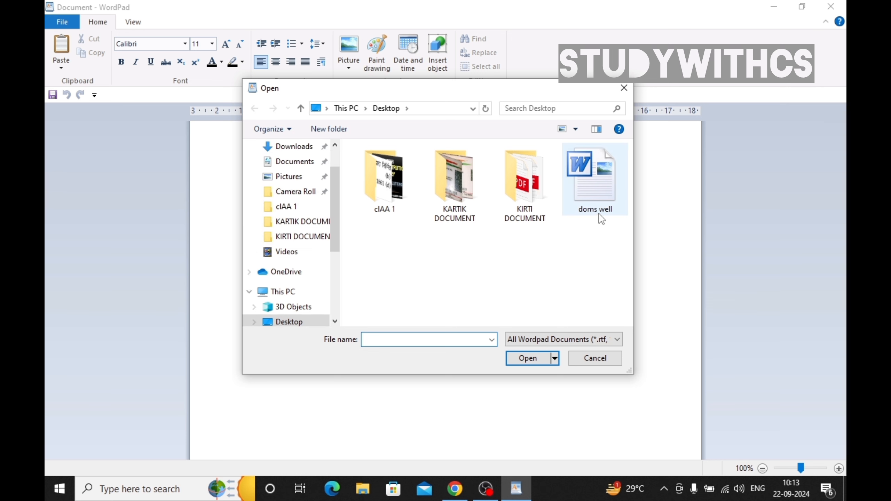
click(602, 194)
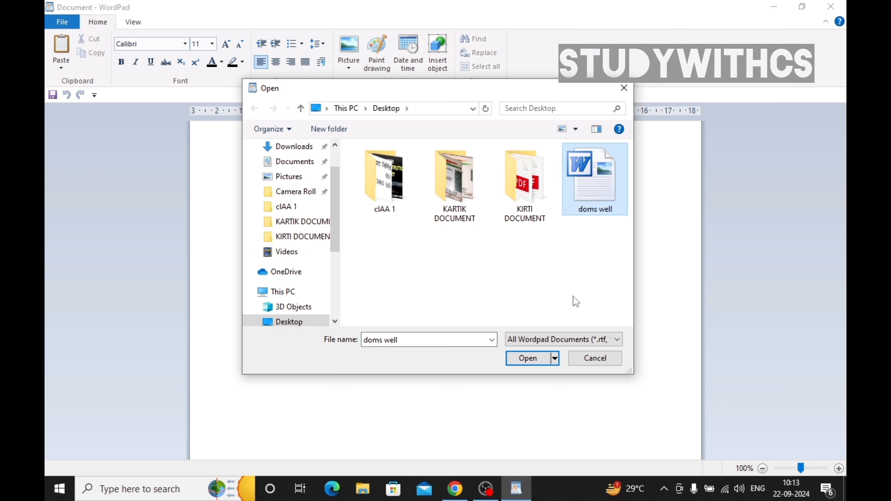
click(526, 358)
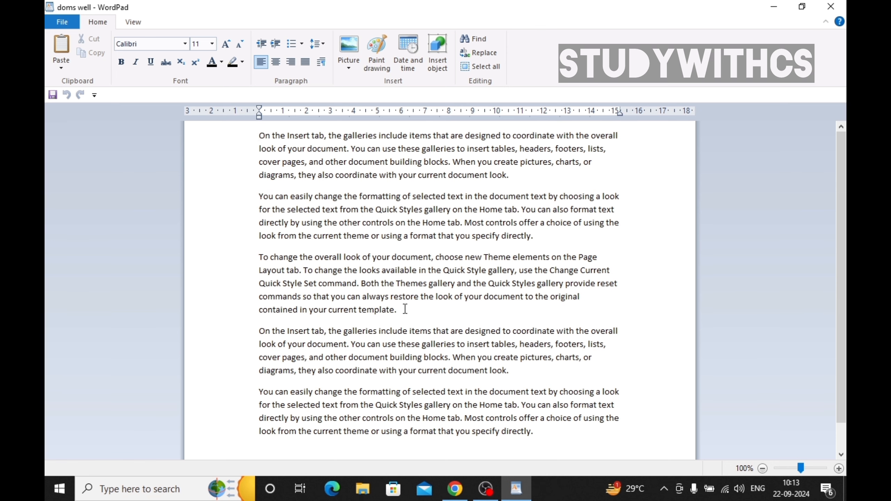
Add the line "The quick brown fox jumps over the lazy dogl." below the last paragraph
scroll(405, 317, down, 1)
click(490, 417)
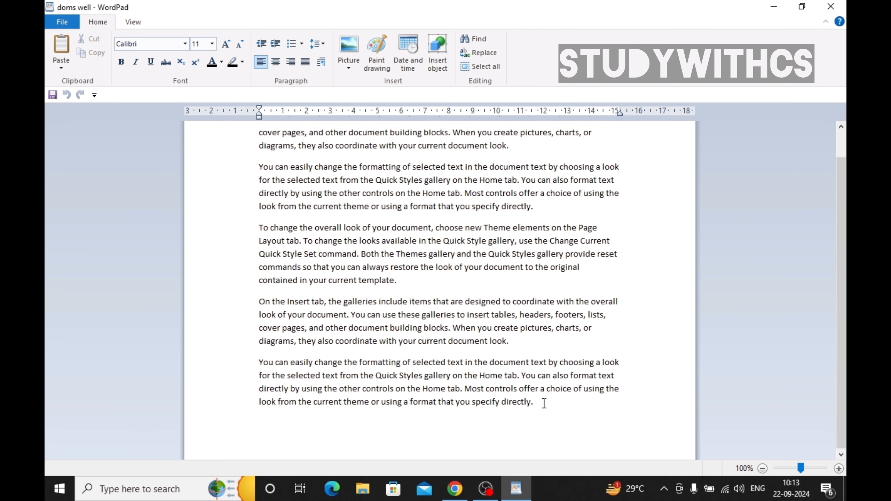
text(the)
key(BackSpace)
key(BackSpace)
key(BackSpace)
text(eh)
key(BackSpace)
key(BackSpace)
text(he quick brown fox)
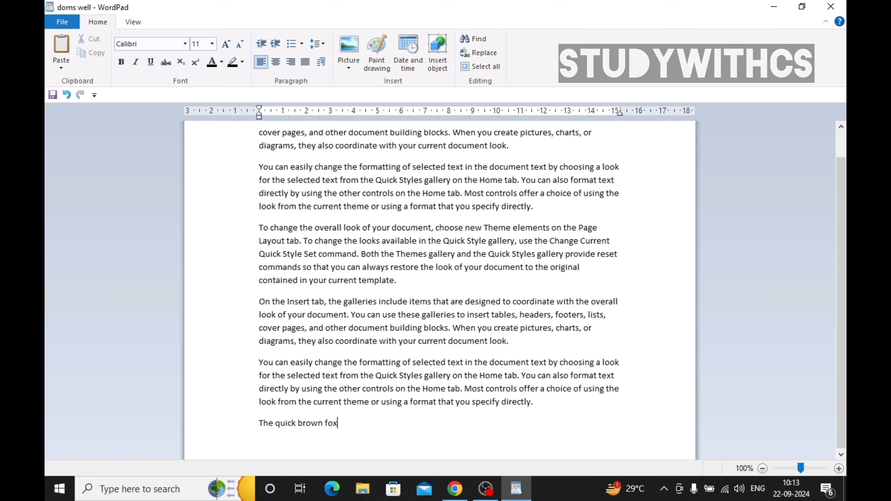
text( jumps over the lazy dogl.)
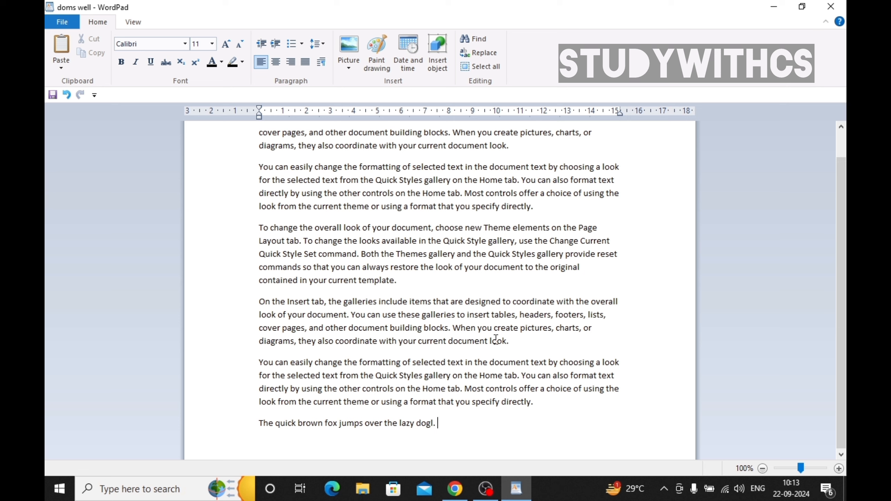
Save a copy of the document to the Desktop as "HEMA" in Rich Text Format
click(62, 22)
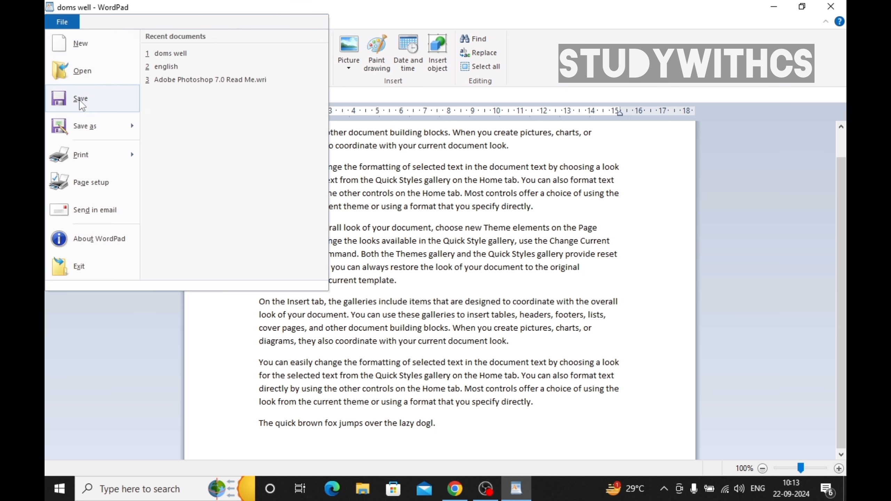
mouse_move(86, 124)
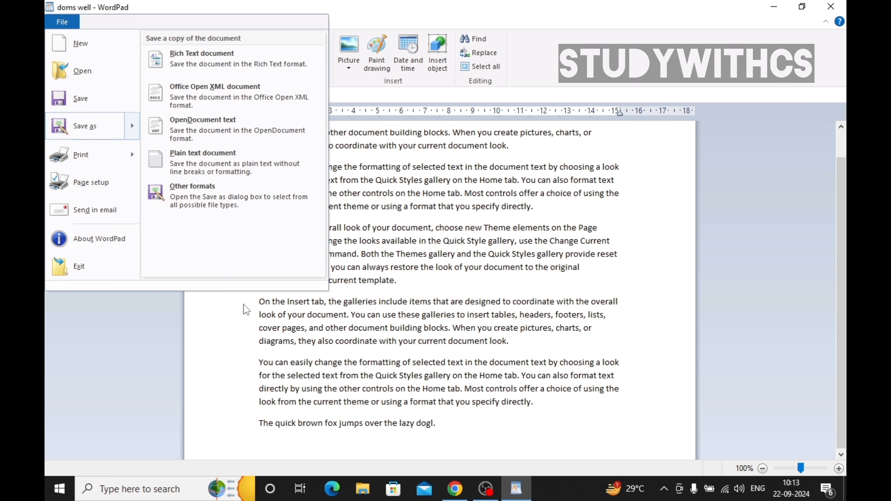
mouse_move(85, 155)
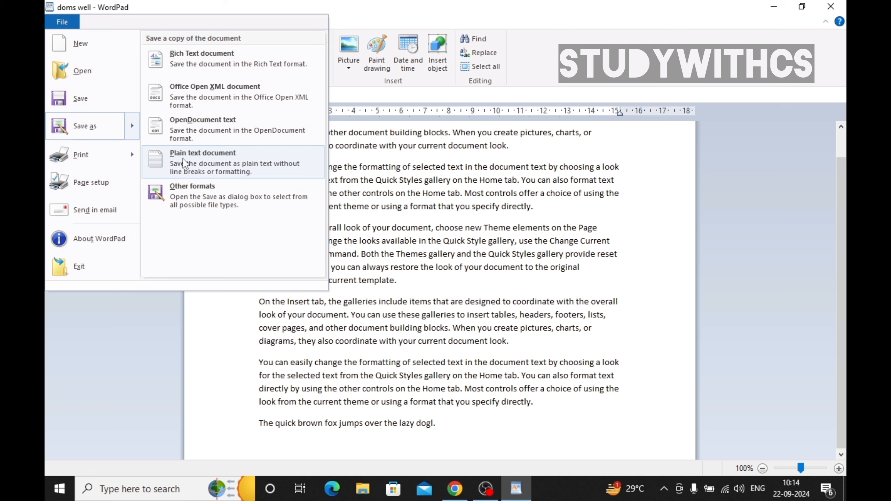
click(180, 65)
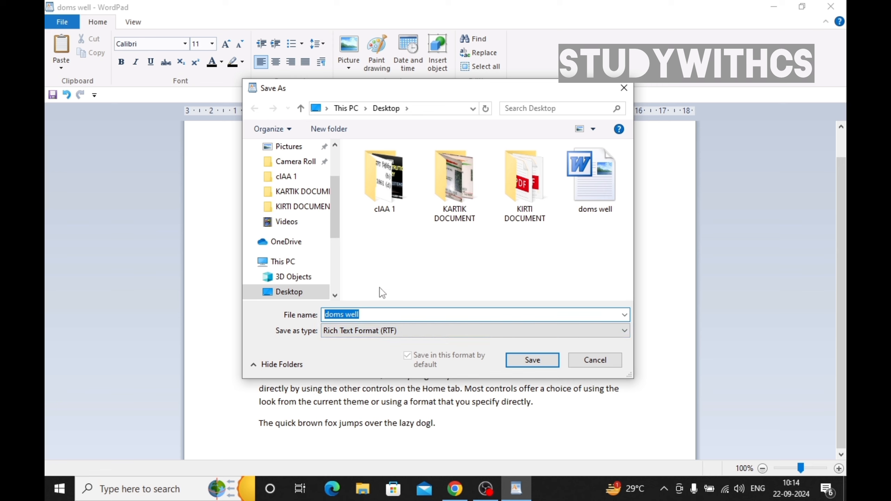
text(ro)
key(BackSpace)
key(BackSpace)
key(BackSpace)
text(HEMAh)
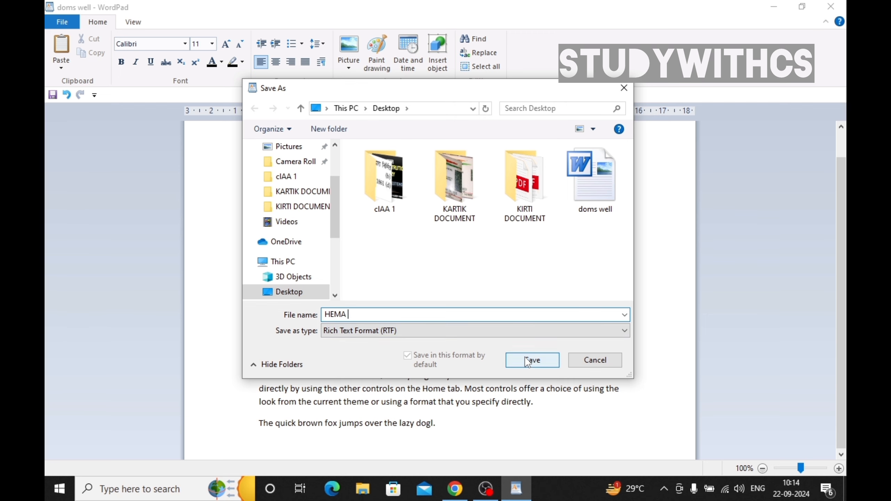
click(527, 360)
click(62, 23)
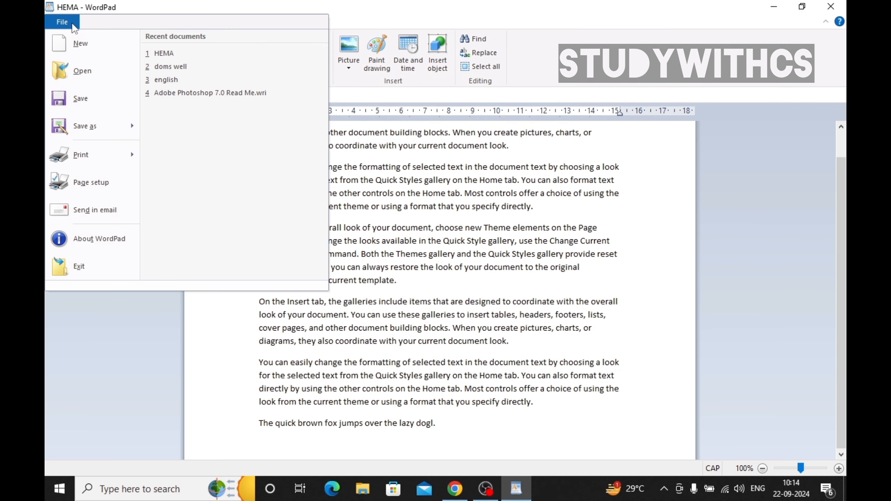
mouse_move(95, 131)
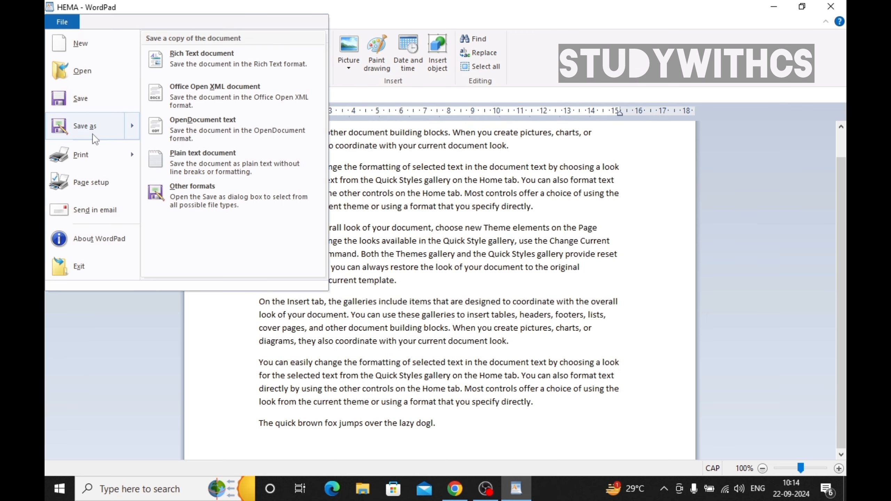
click(524, 267)
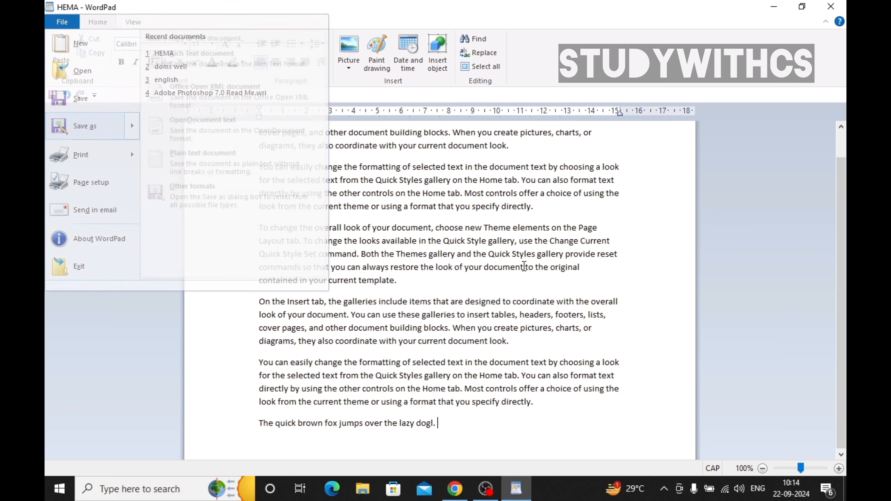
Start a new blank document and open the saved "HEMA" file from the Desktop
click(62, 23)
click(78, 52)
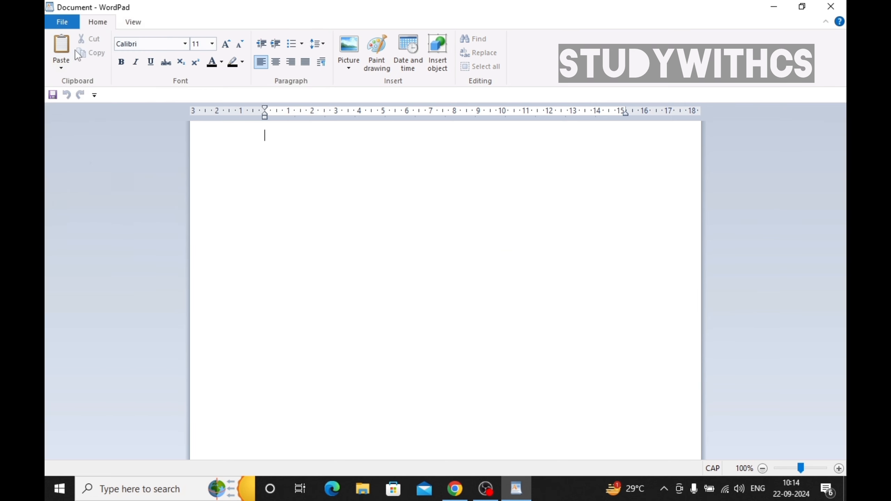
click(62, 22)
click(92, 68)
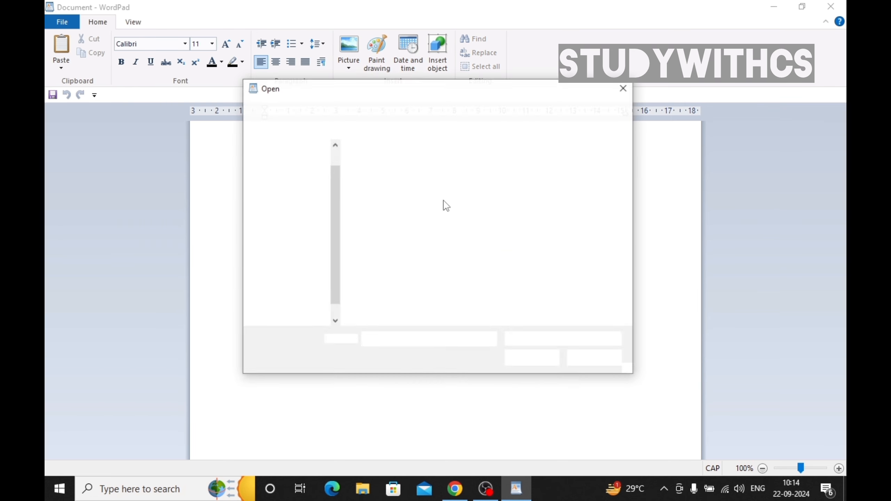
click(593, 198)
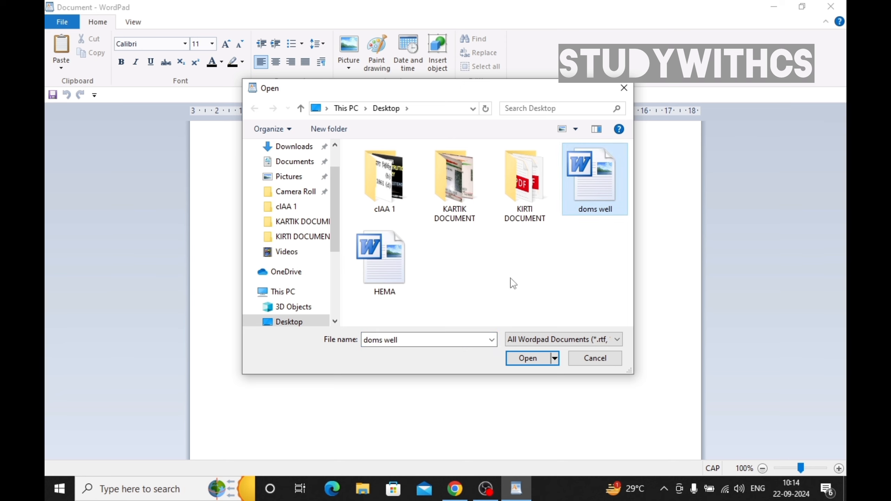
click(416, 288)
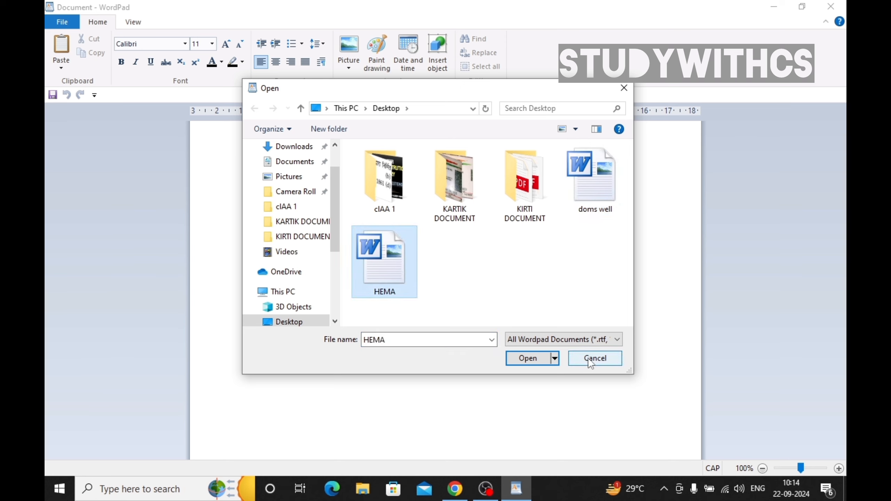
double_click(408, 265)
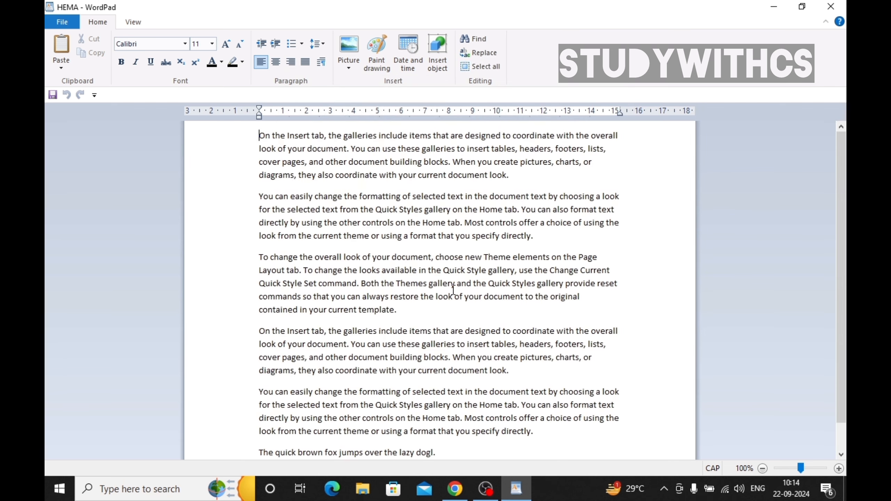
scroll(453, 293, down, 2)
scroll(452, 293, up, 2)
click(62, 22)
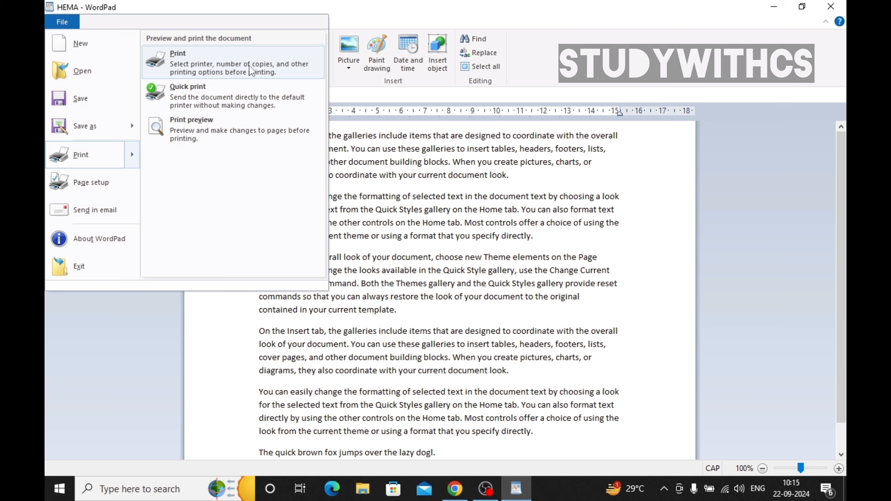
click(542, 265)
scroll(550, 301, down, 2)
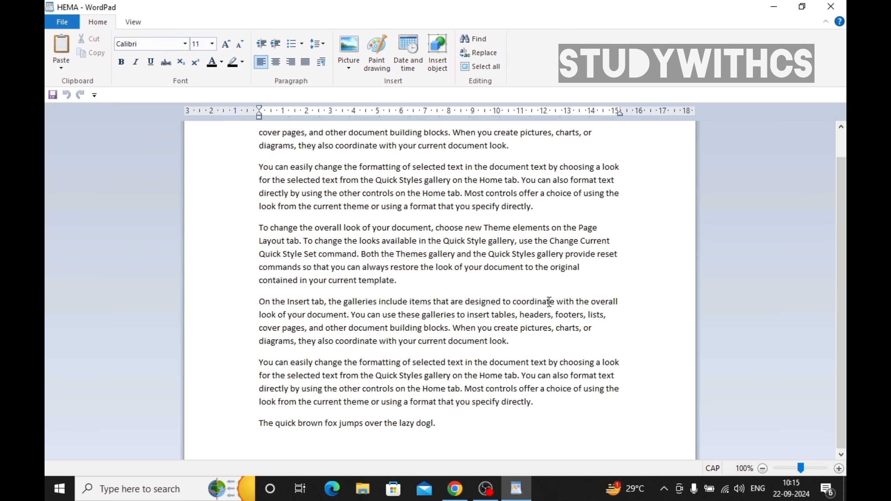
scroll(549, 302, up, 2)
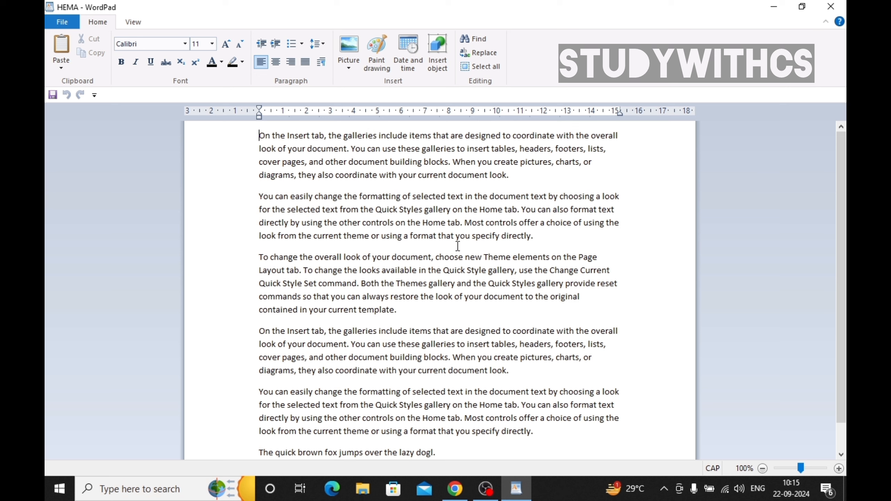
Examine the document's page layout in print preview at 100% zoom and close the preview
click(61, 21)
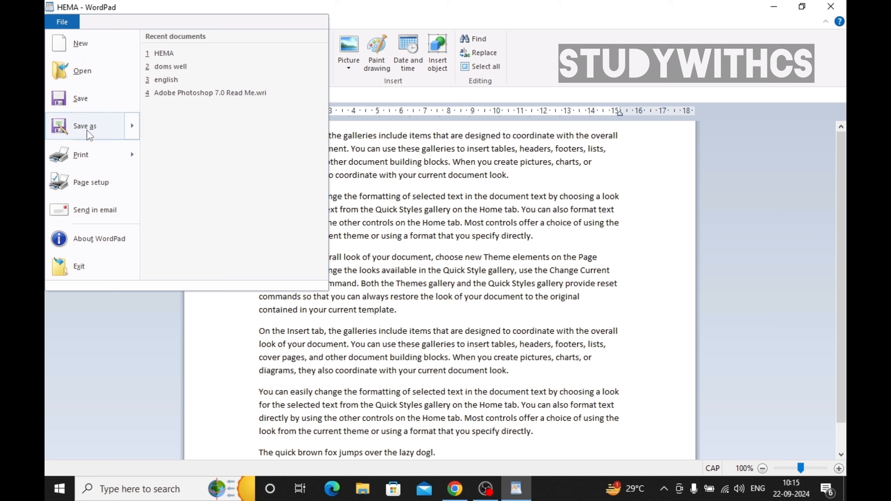
mouse_move(131, 155)
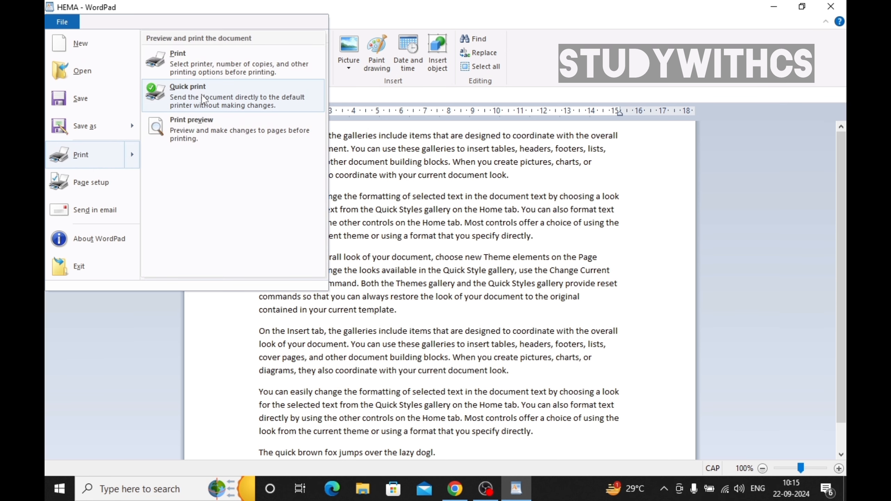
click(216, 140)
click(398, 189)
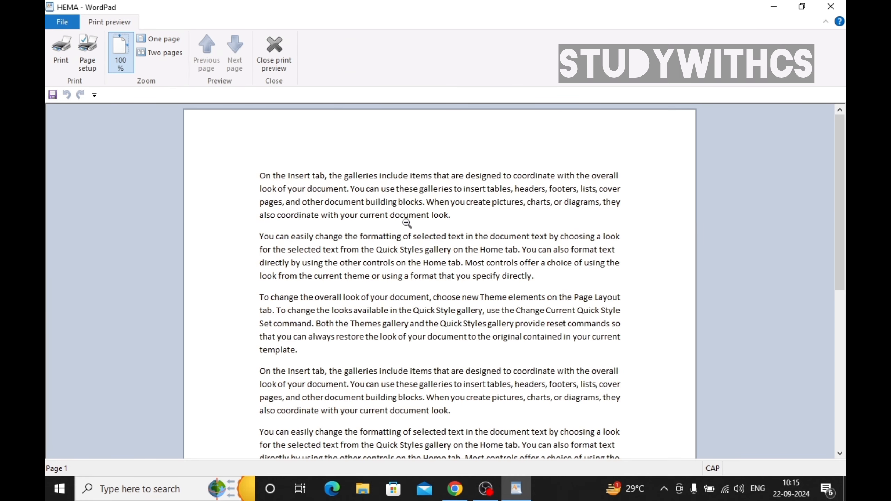
scroll(426, 224, down, 5)
scroll(429, 218, up, 5)
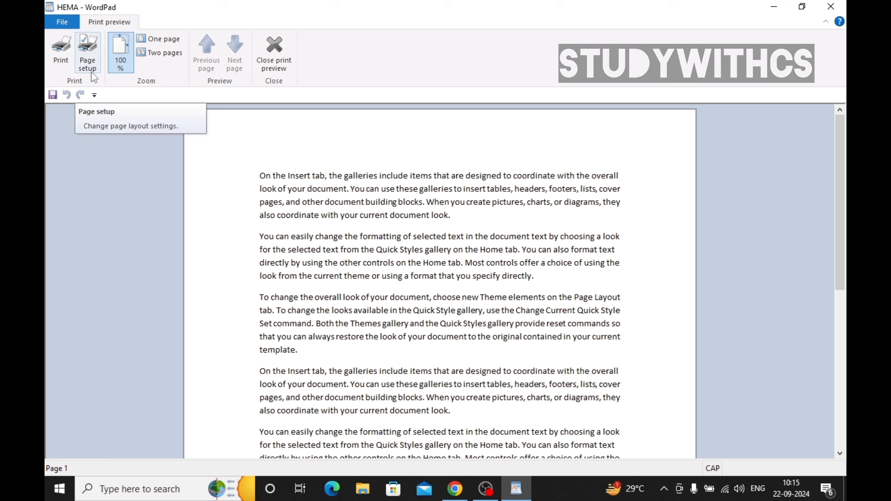
click(274, 54)
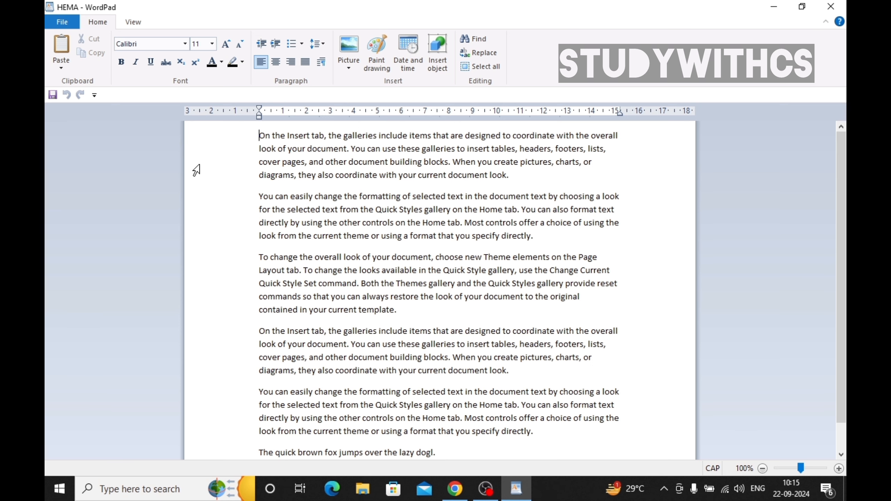
Open the document's print preview once more and close it
click(62, 22)
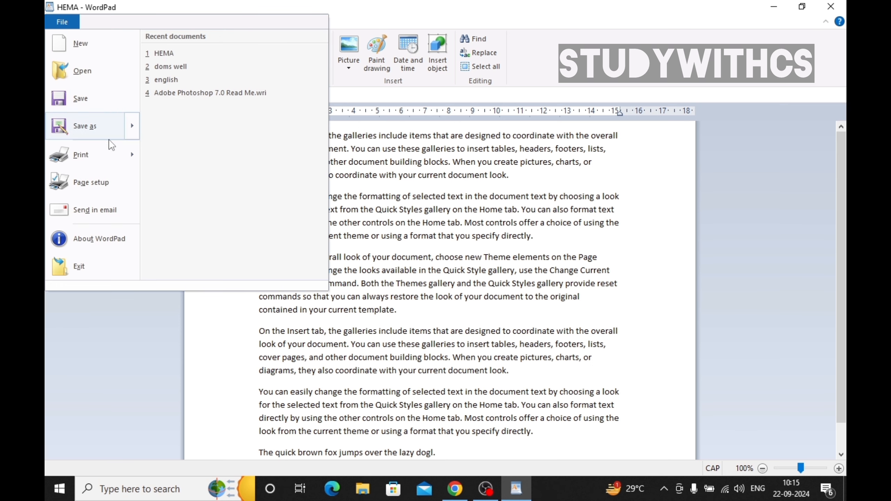
mouse_move(135, 159)
click(181, 128)
click(246, 52)
Open the document's print settings and select the Samsung ML-2160 Series printer
click(62, 22)
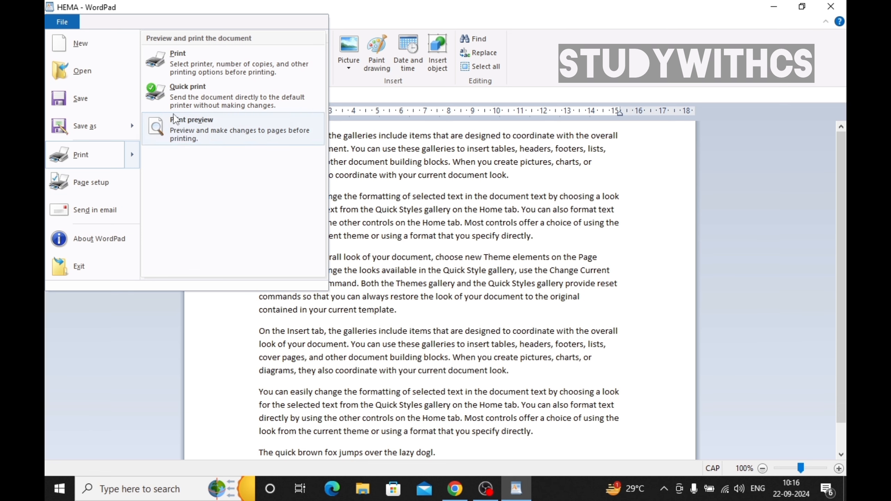
click(199, 64)
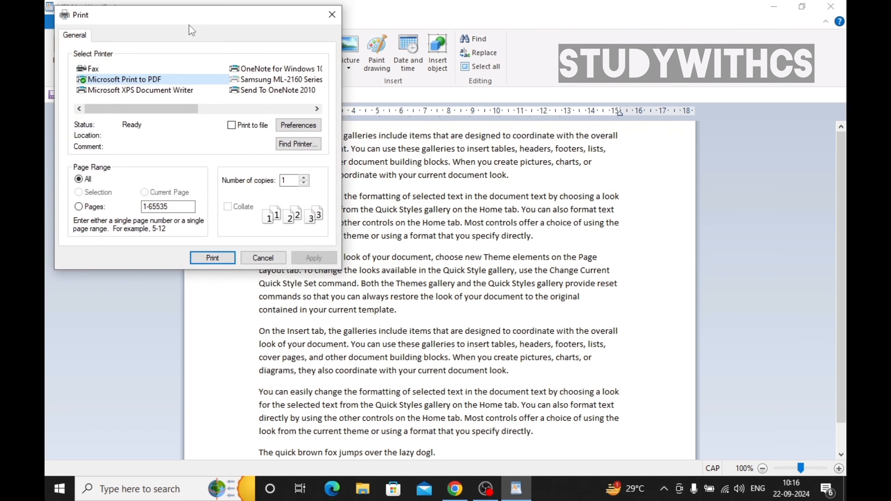
drag(192, 25, 383, 147)
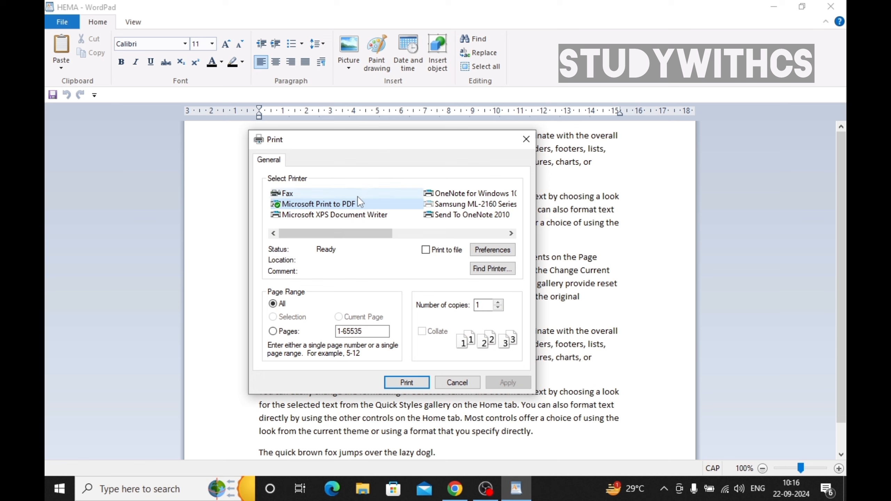
scroll(309, 205, down, 1)
scroll(309, 204, up, 1)
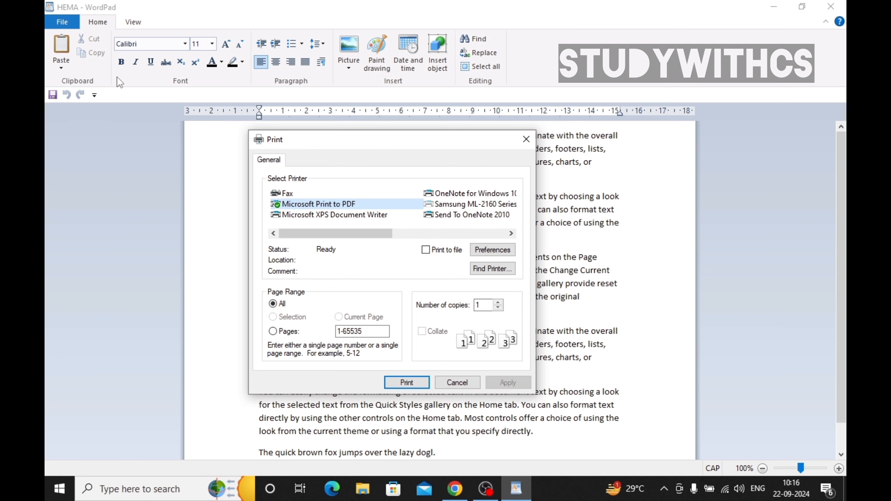
click(322, 205)
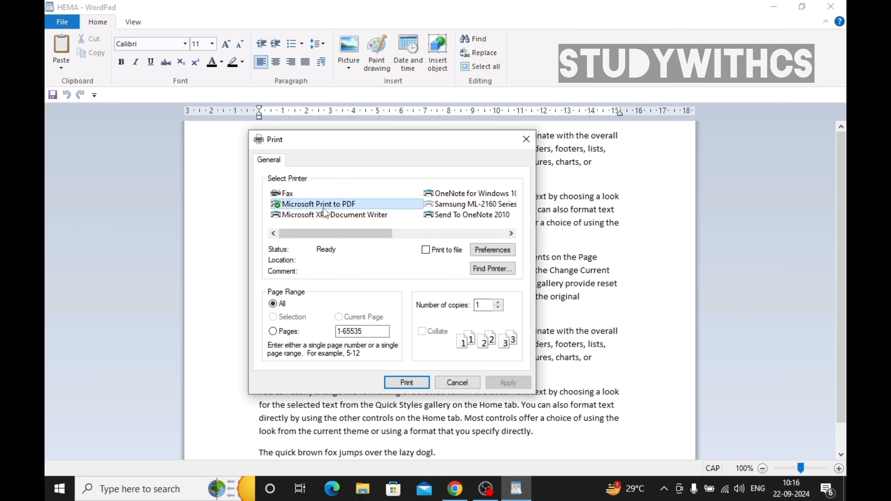
click(324, 215)
scroll(332, 221, down, 1)
click(323, 204)
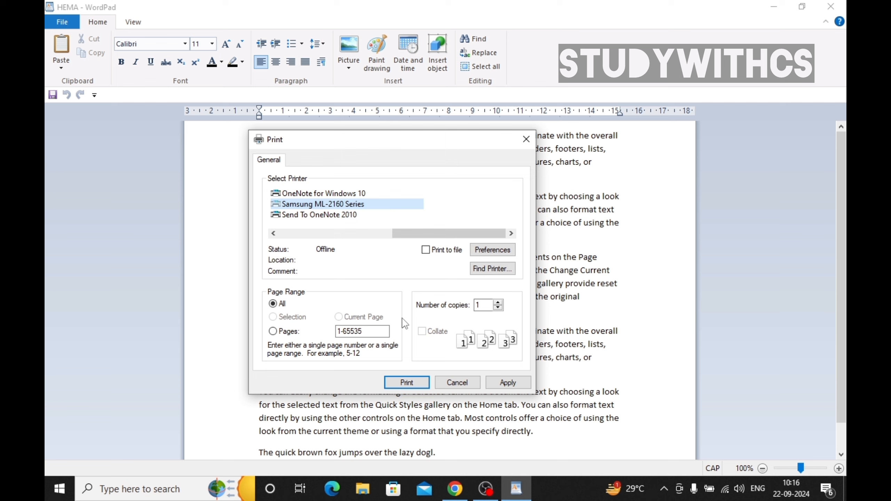
Try the copy count and page range options, resetting them to 1 copy and all pages, and cancel printing
click(498, 303)
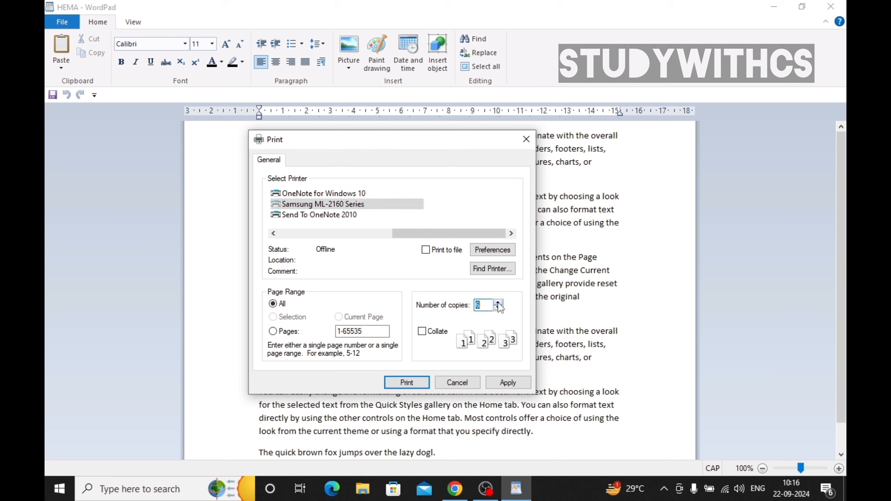
click(498, 308)
click(273, 333)
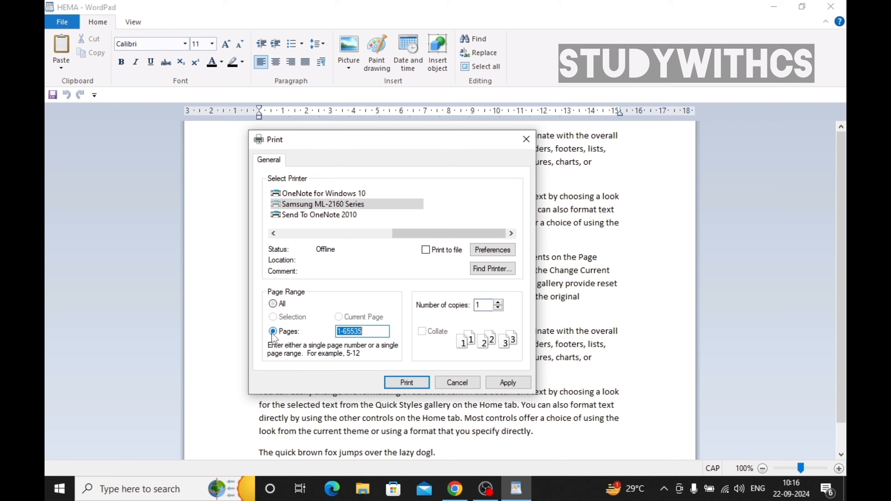
click(274, 305)
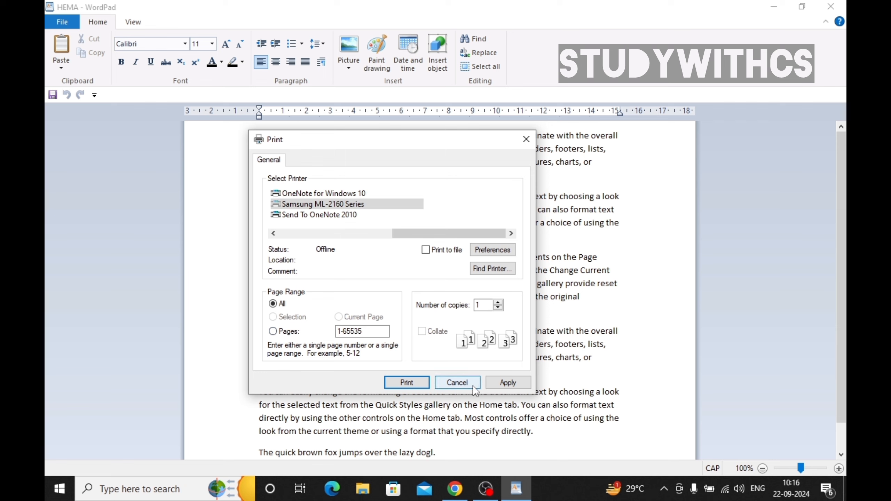
click(463, 385)
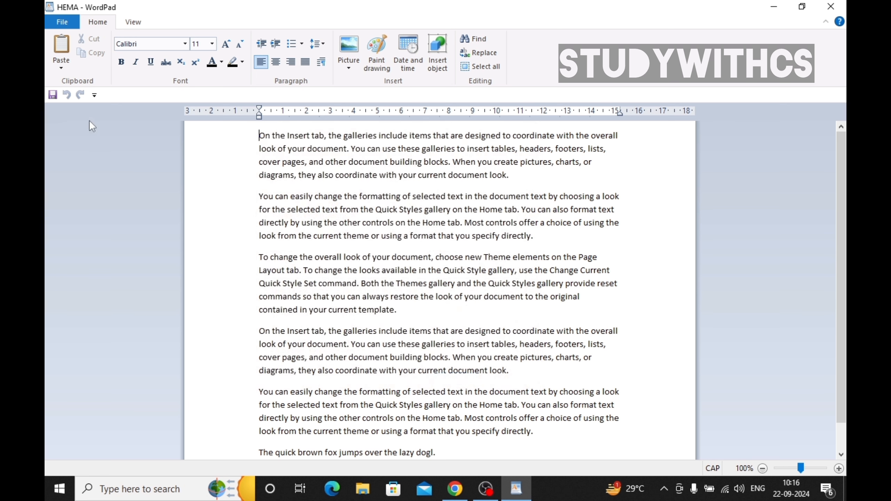
Open the document's print settings again and cancel without printing
click(56, 22)
mouse_move(102, 158)
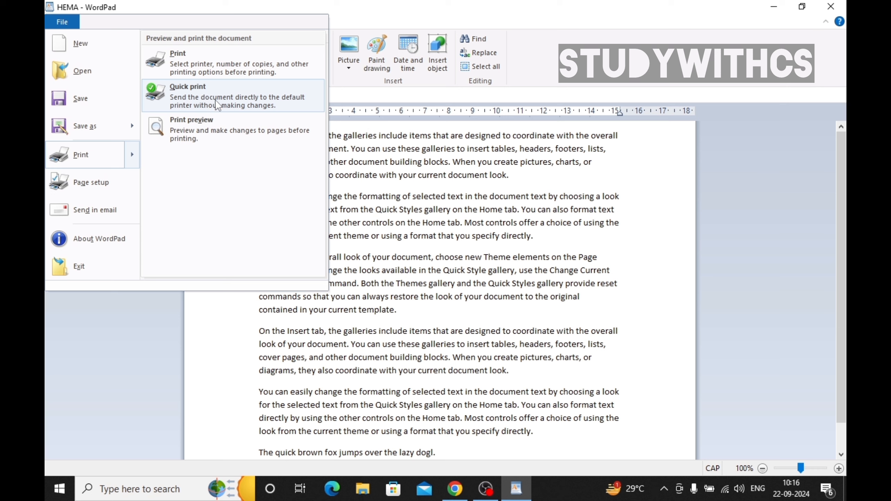
click(222, 78)
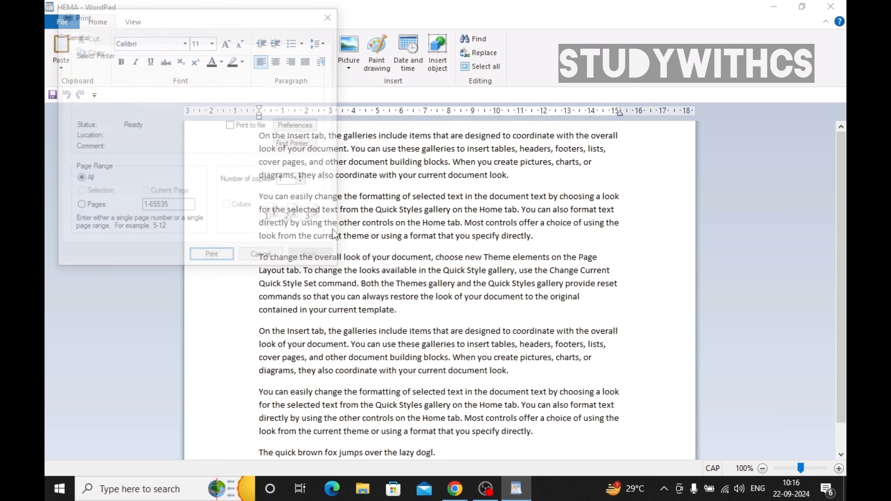
drag(208, 21, 376, 174)
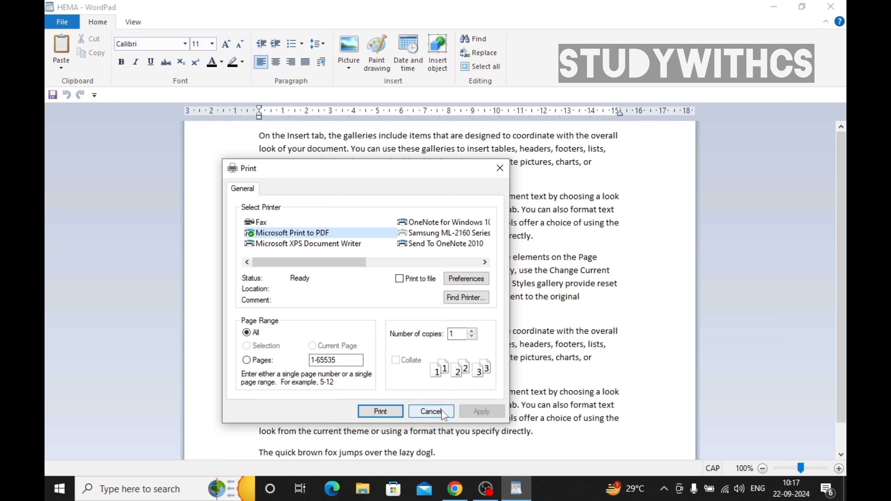
click(431, 411)
View the document as a single page in print preview and return to editing
click(62, 22)
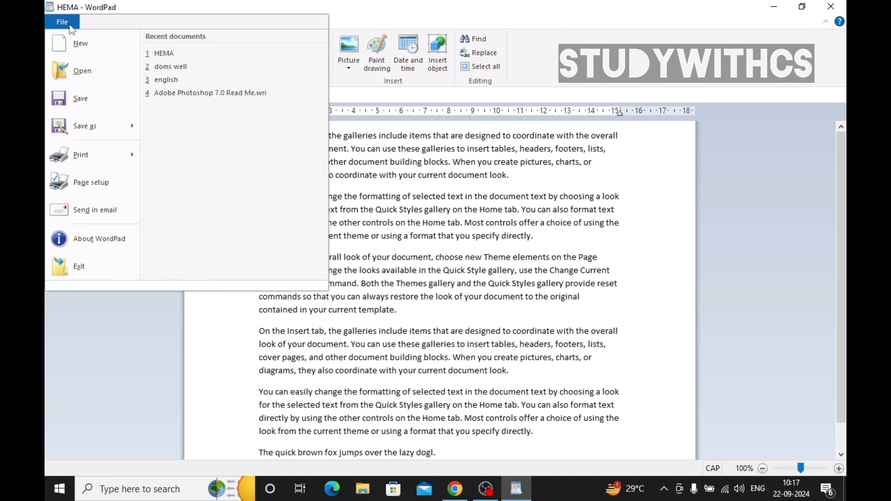
mouse_move(135, 155)
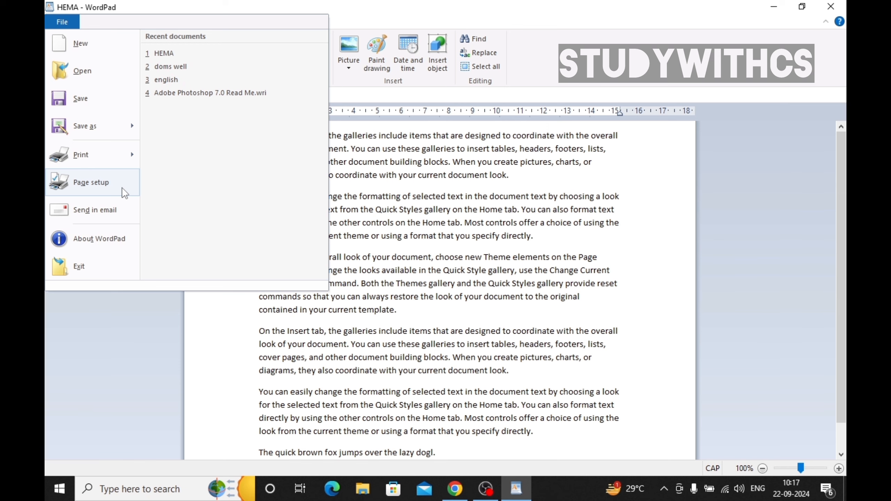
click(173, 132)
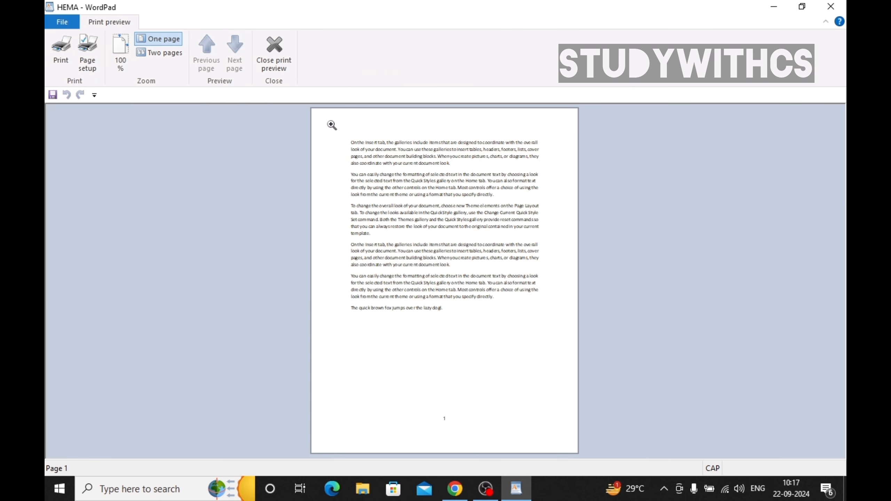
click(283, 67)
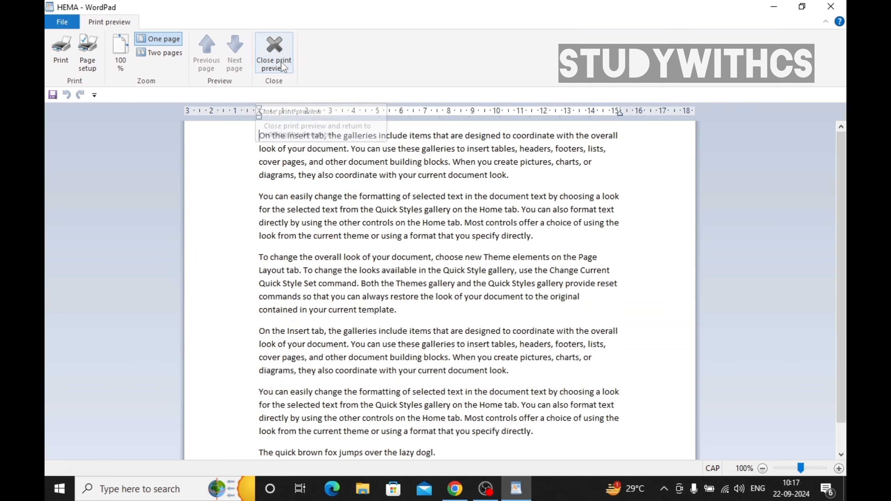
Open the page setup and choose Letter as the paper size
click(76, 27)
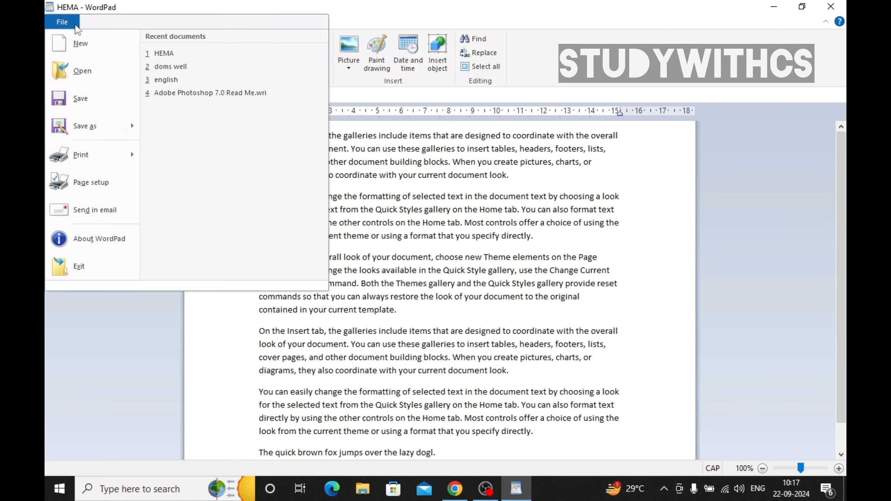
click(119, 186)
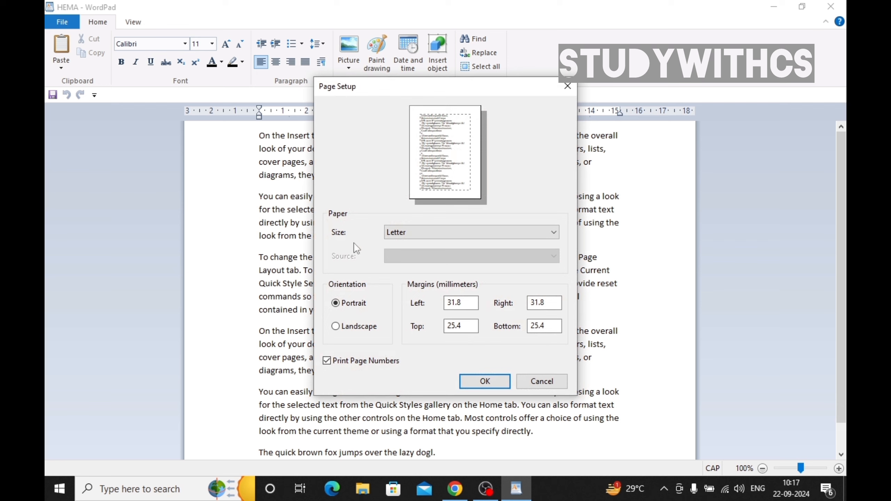
click(415, 233)
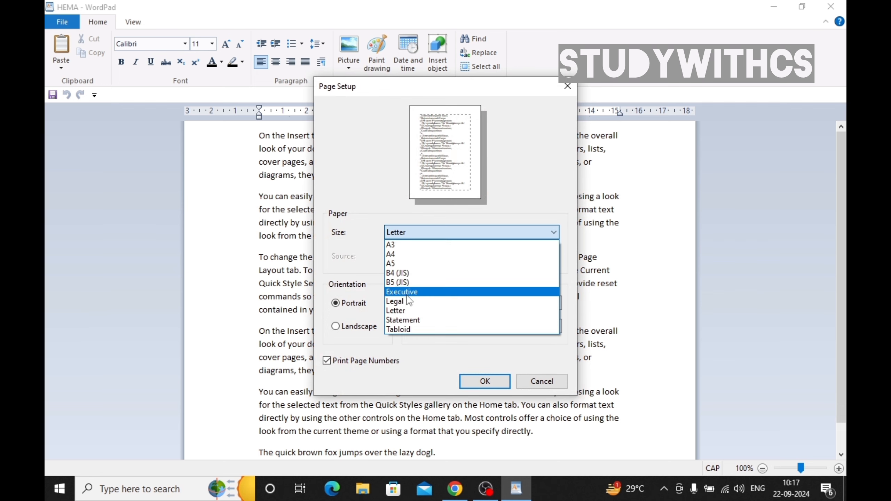
click(407, 311)
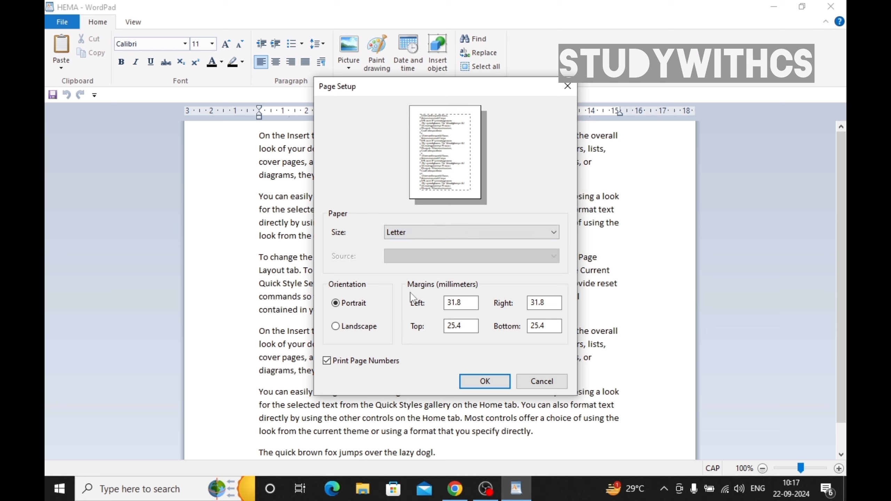
Set the left and right page margins to 20 mm each
click(461, 301)
double_click(464, 305)
text(20)
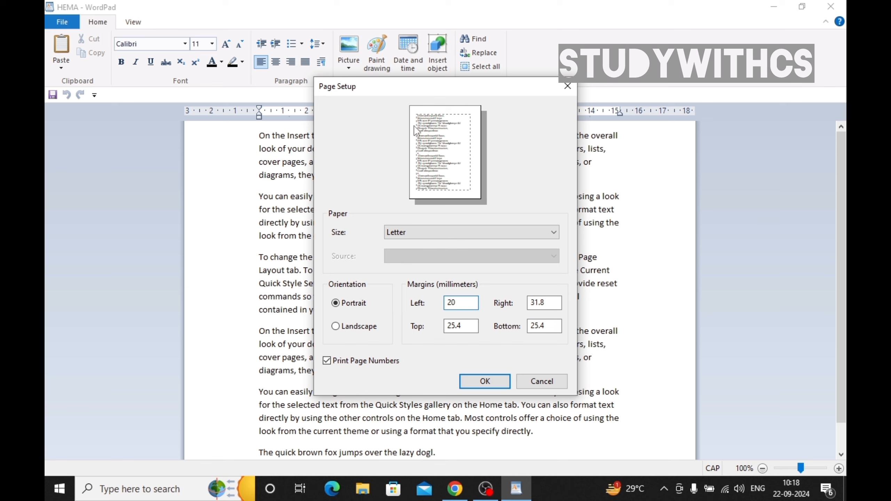
double_click(554, 306)
text(20)
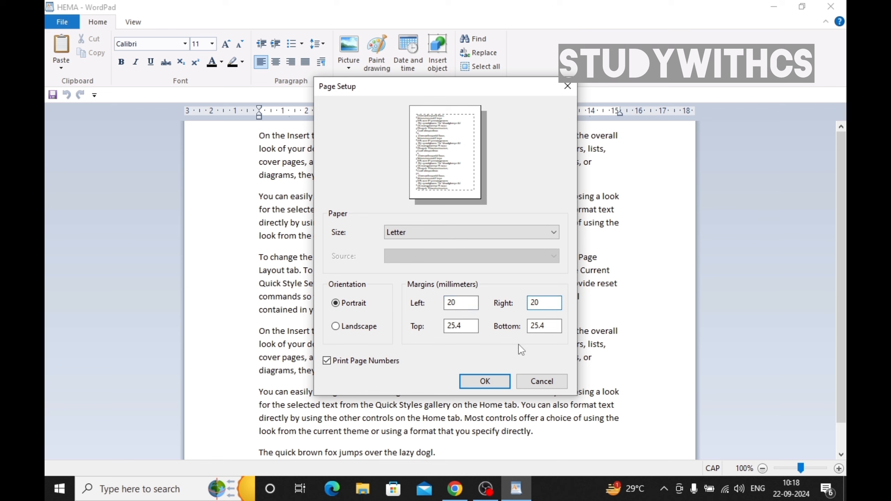
Set the top and bottom margins to 20 mm, turn off page number printing, and apply the page setup
double_click(467, 326)
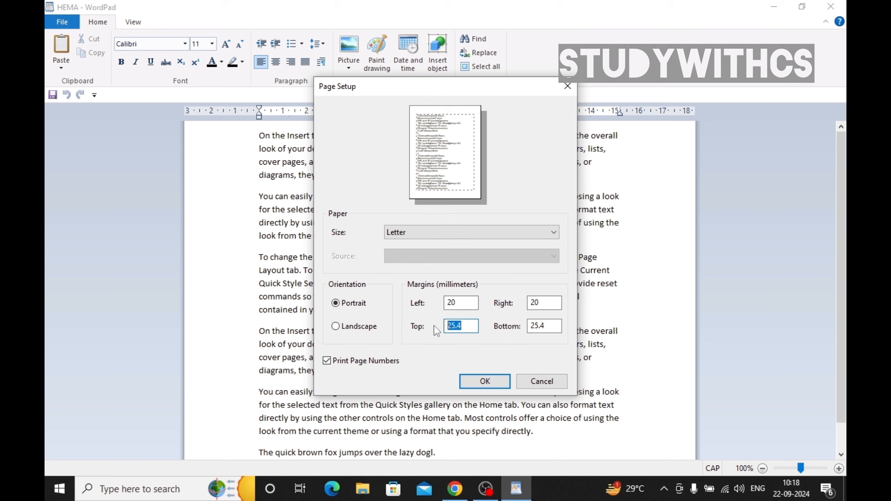
text(20)
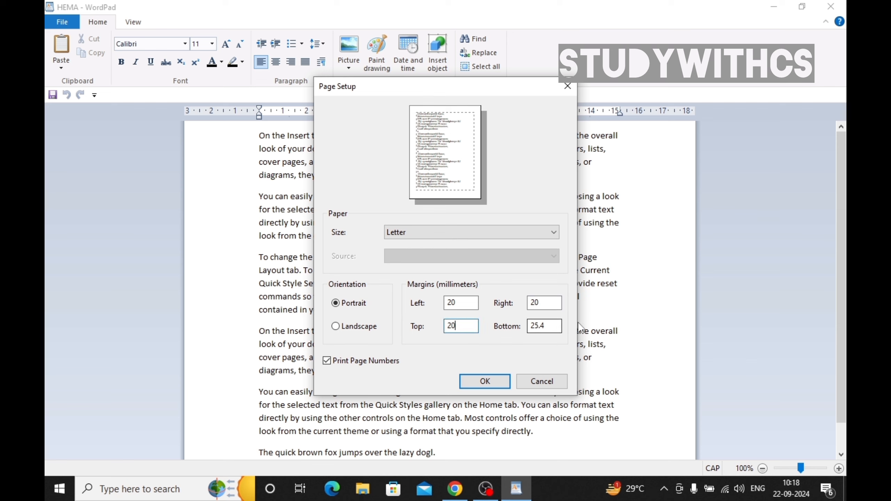
double_click(554, 329)
text(20)
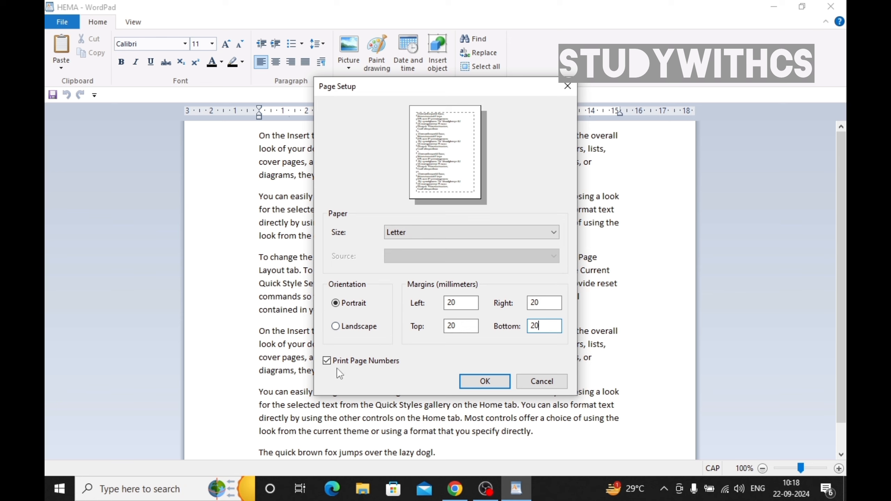
click(327, 362)
click(462, 385)
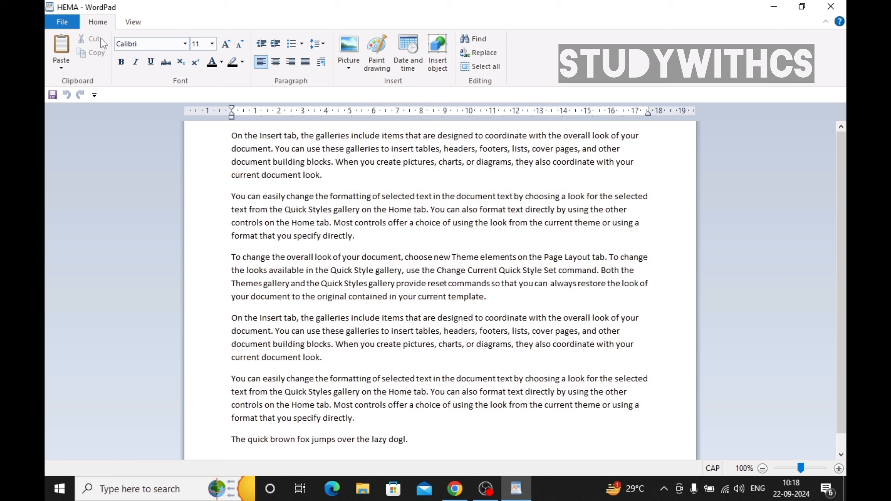
View the program's version and licence information in About WordPad and close it
click(68, 24)
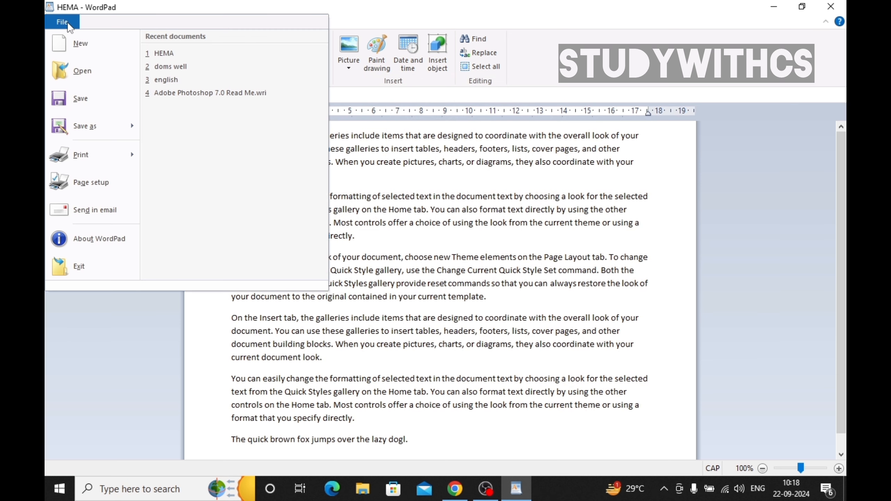
click(133, 249)
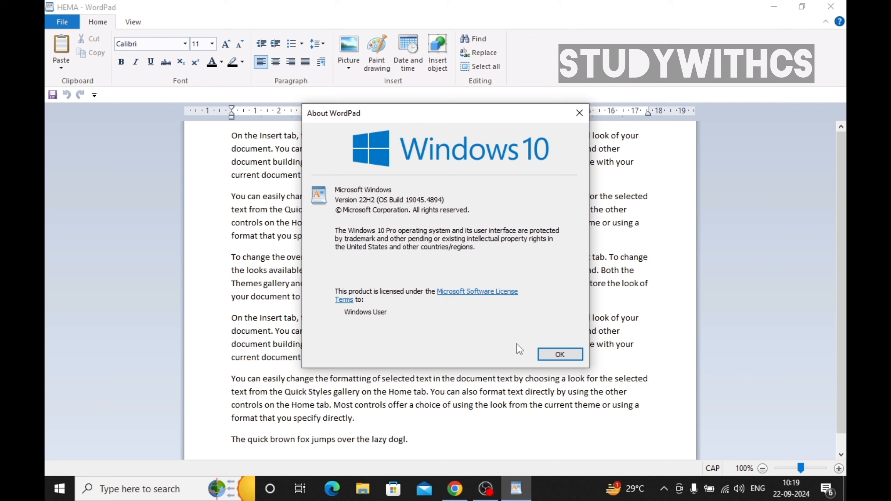
click(546, 355)
Exit WordPad and launch it again with a blank document
click(62, 22)
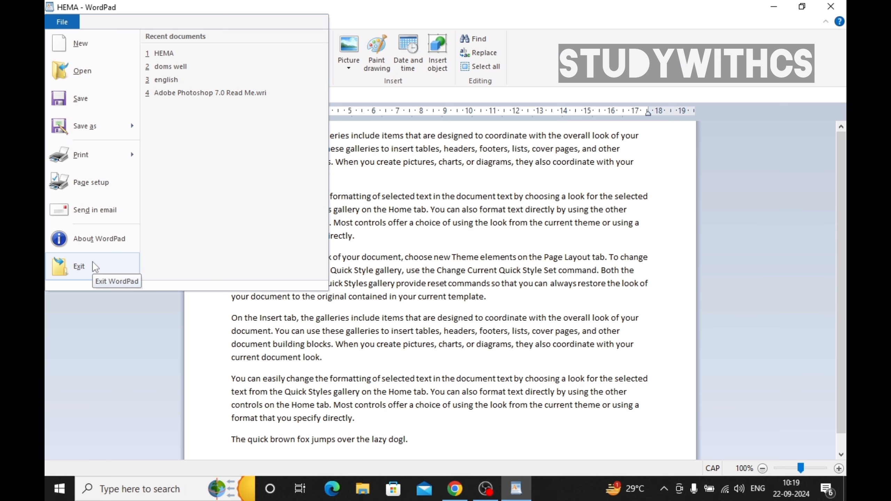
click(93, 263)
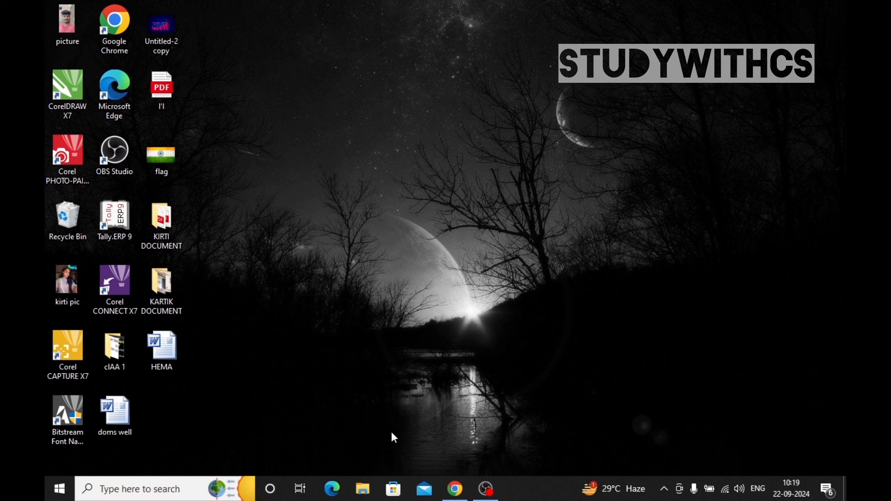
key(super+r)
key(Return)
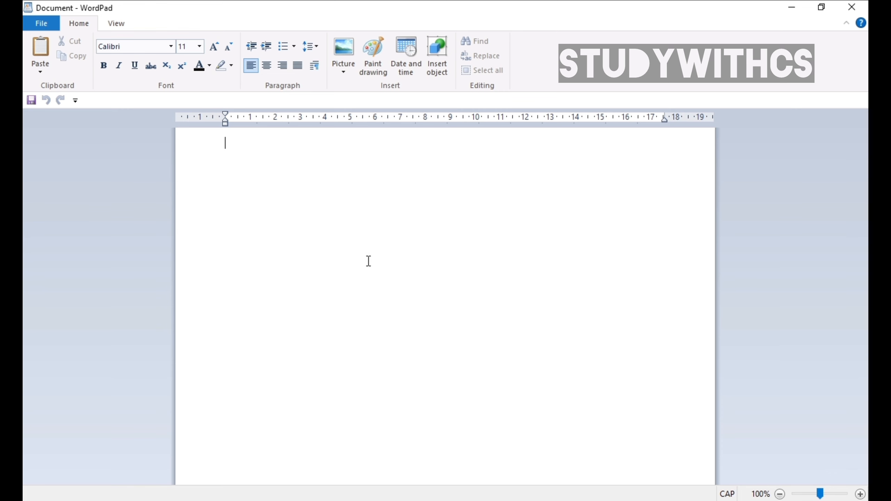
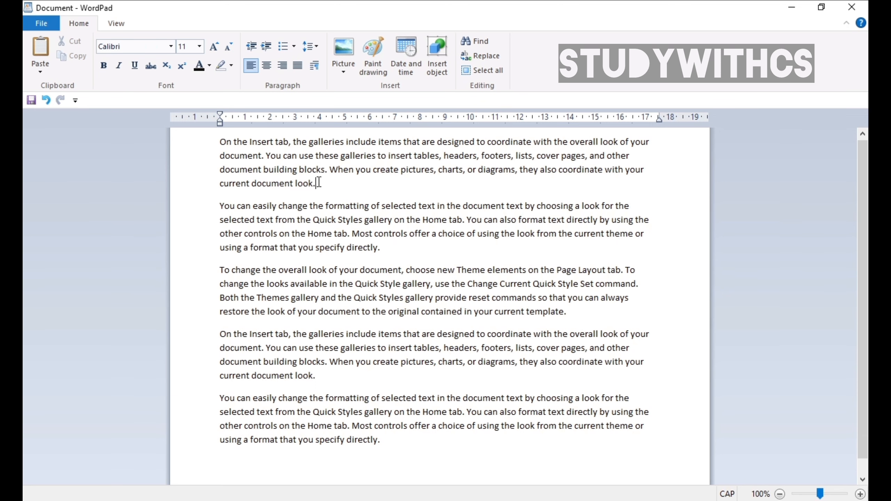
Try Berlin Sans FB Demi on the first paragraph and settle on Arial Black as its font
drag(319, 184, 228, 134)
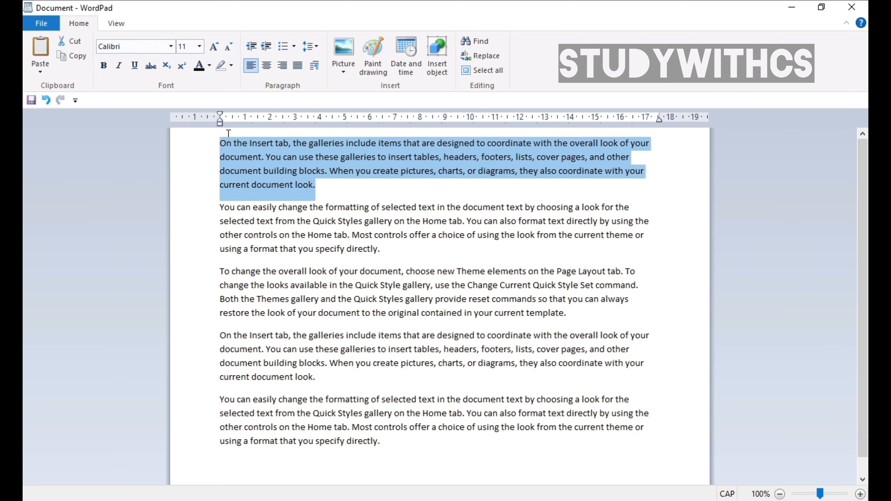
click(171, 46)
click(166, 154)
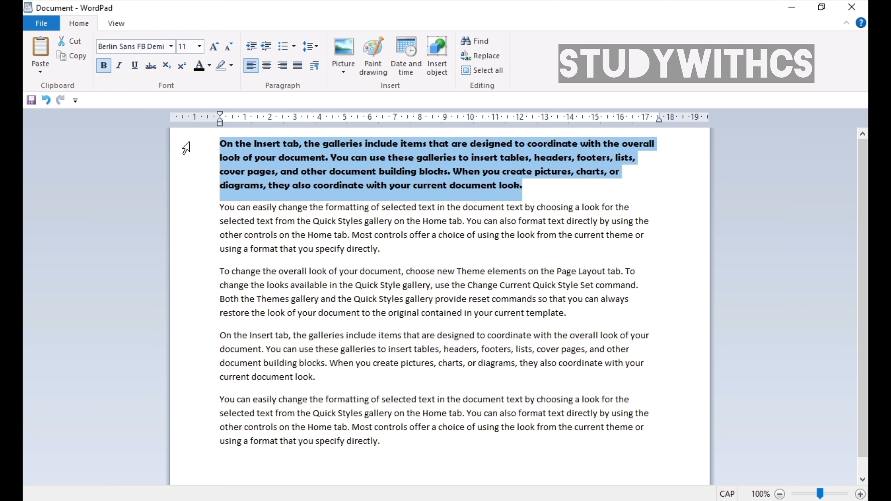
click(171, 46)
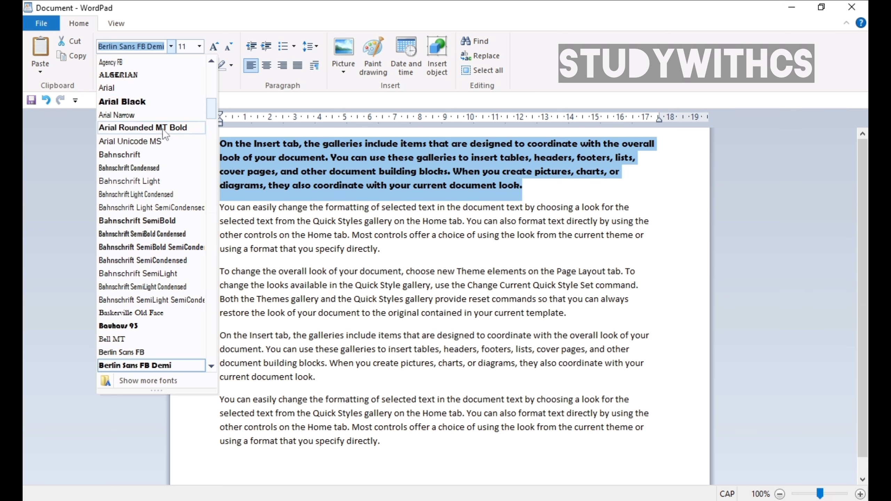
click(155, 101)
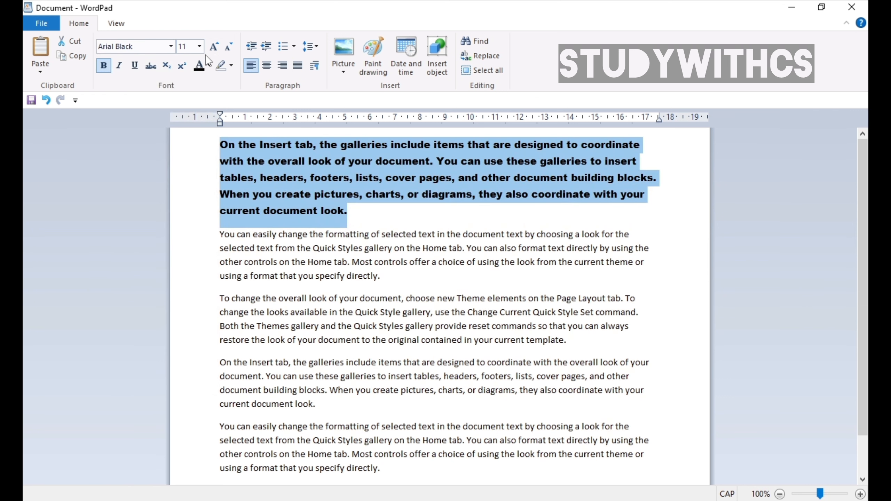
Try font sizes 24 and 16 on the first paragraph and set it to 22
click(199, 47)
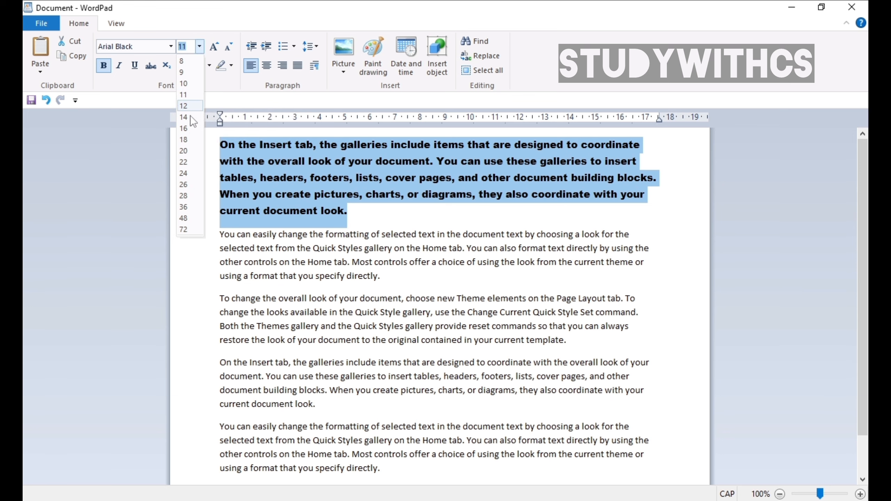
click(188, 173)
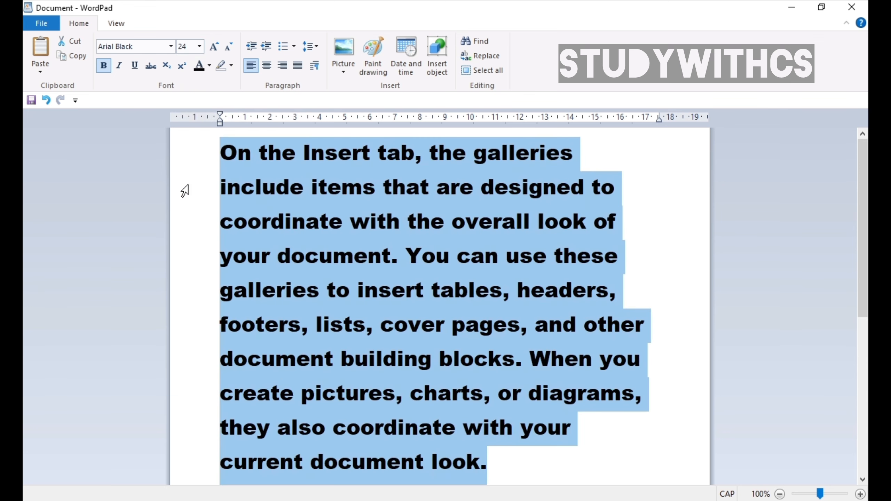
click(201, 45)
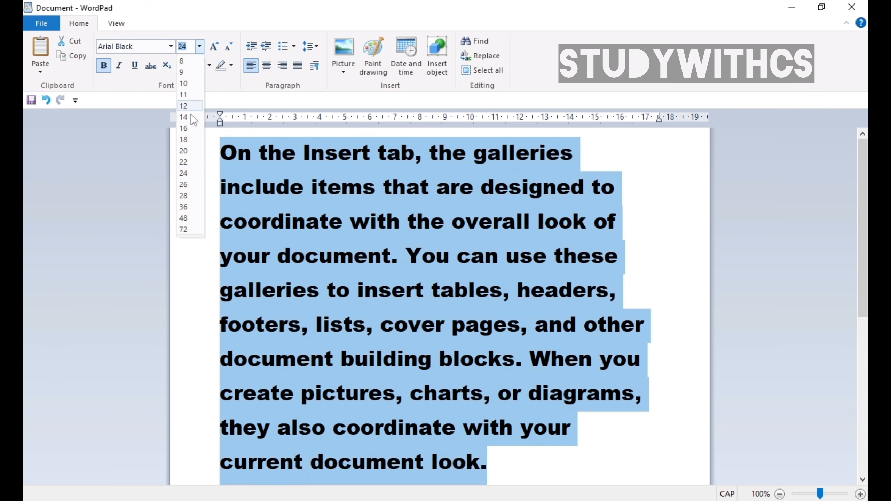
click(186, 144)
click(200, 47)
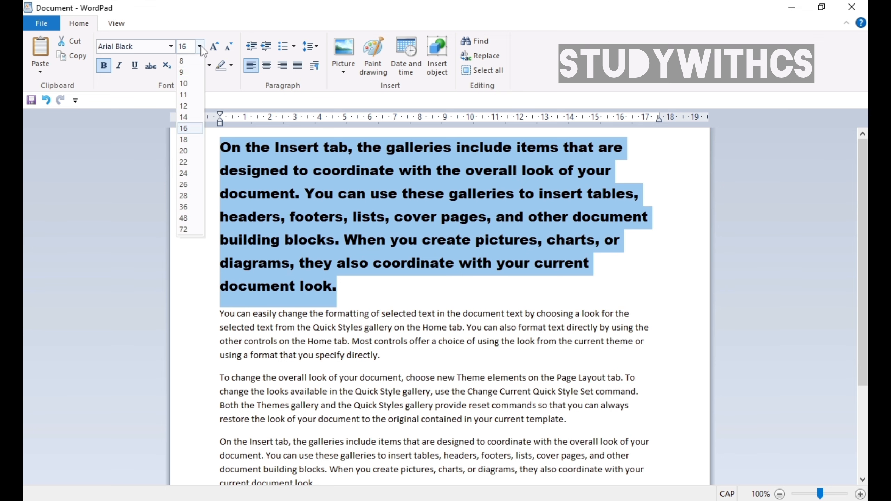
click(192, 166)
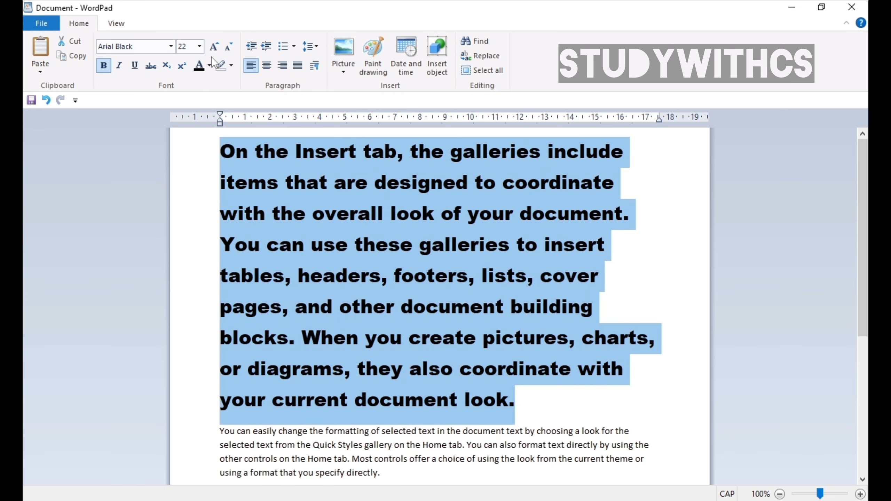
Shrink the first paragraph's text by several size steps and enlarge it again to size 18
click(228, 49)
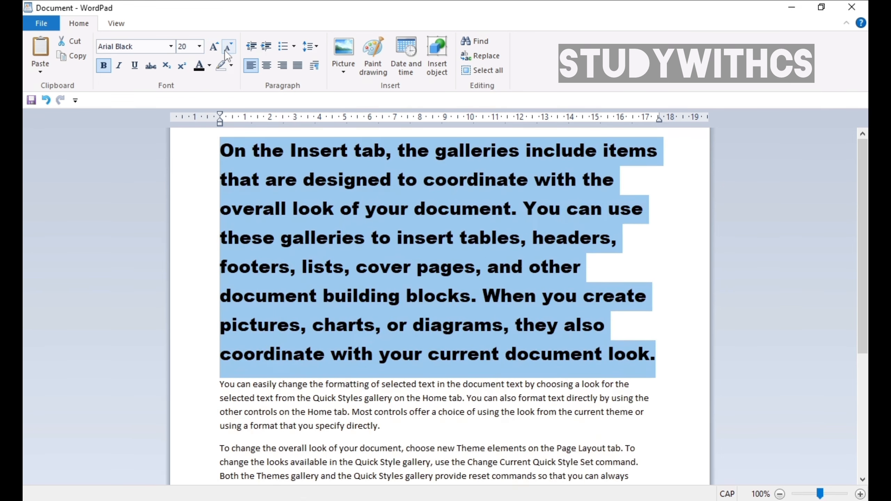
click(232, 44)
click(232, 45)
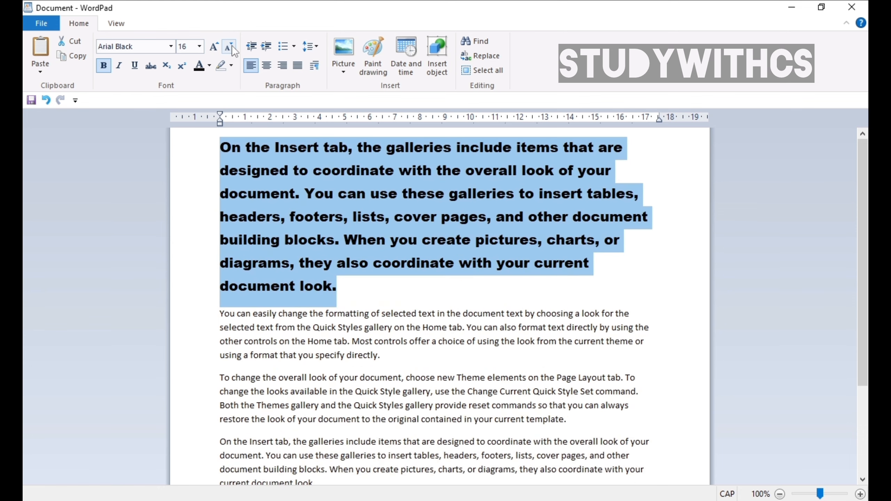
click(231, 45)
click(213, 45)
click(213, 45)
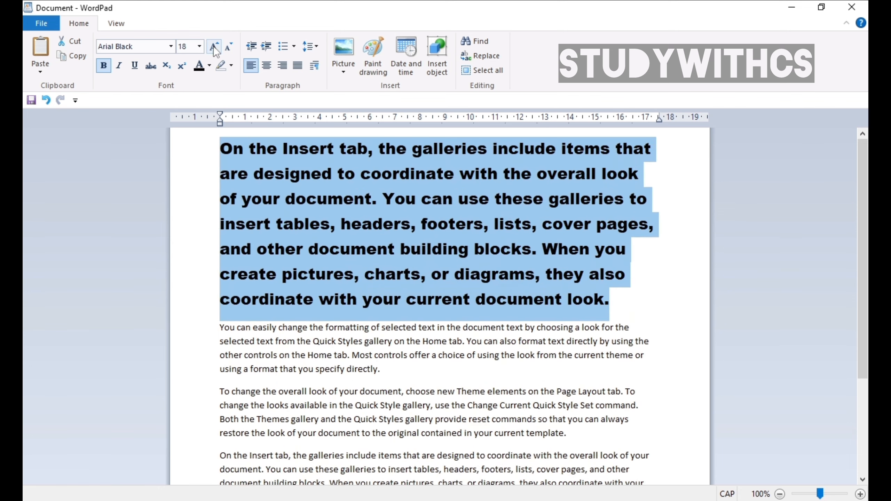
click(213, 44)
click(230, 48)
click(230, 48)
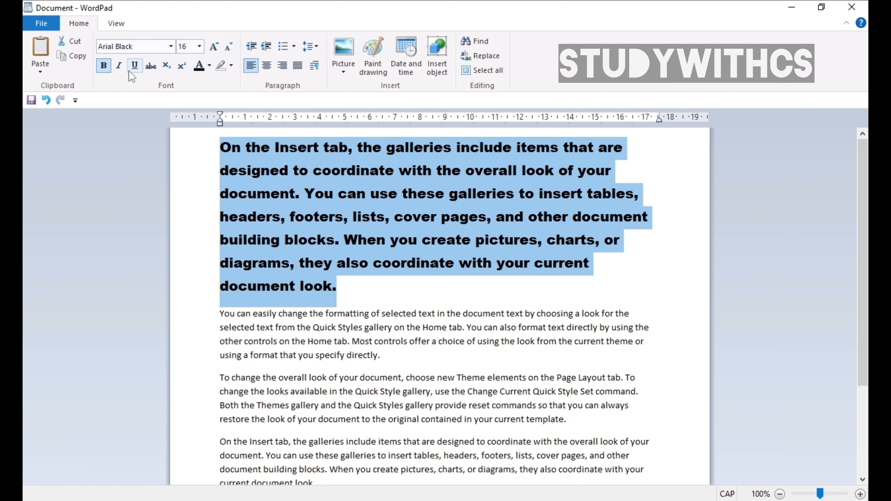
click(171, 46)
click(163, 154)
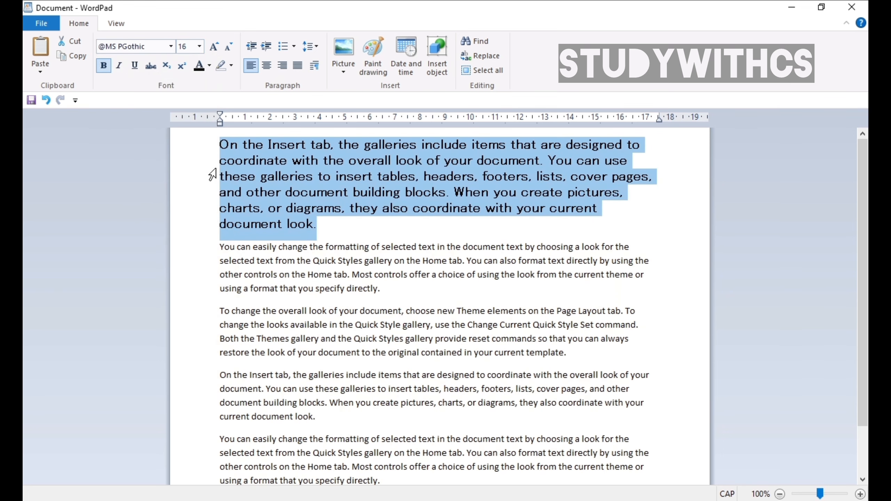
click(305, 224)
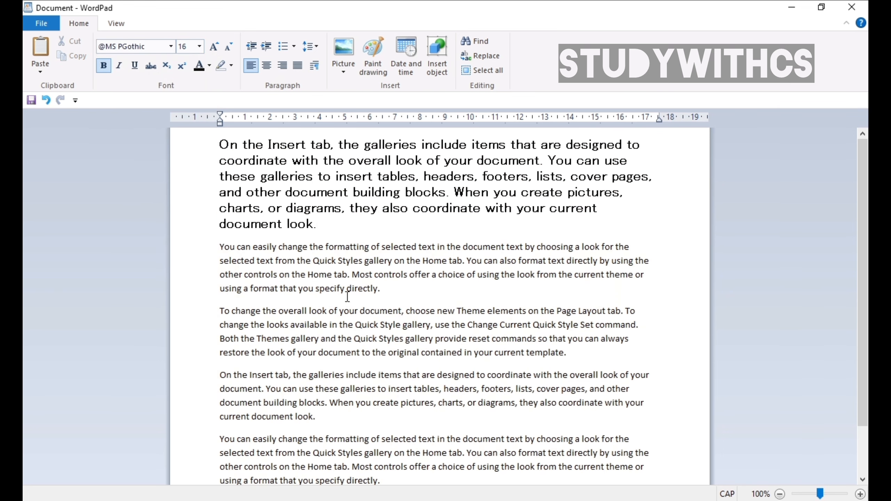
Try removing bold from the first paragraph's opening text, through "insert tables"
drag(385, 296, 245, 243)
click(244, 260)
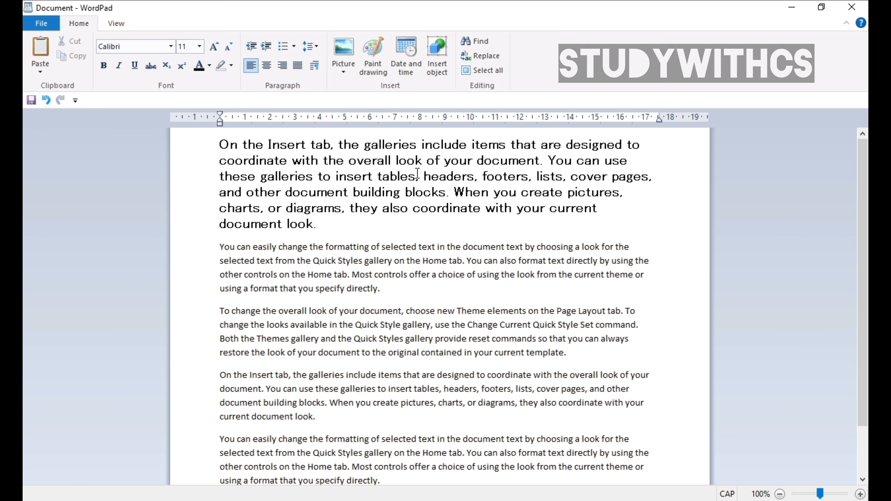
drag(416, 176, 210, 139)
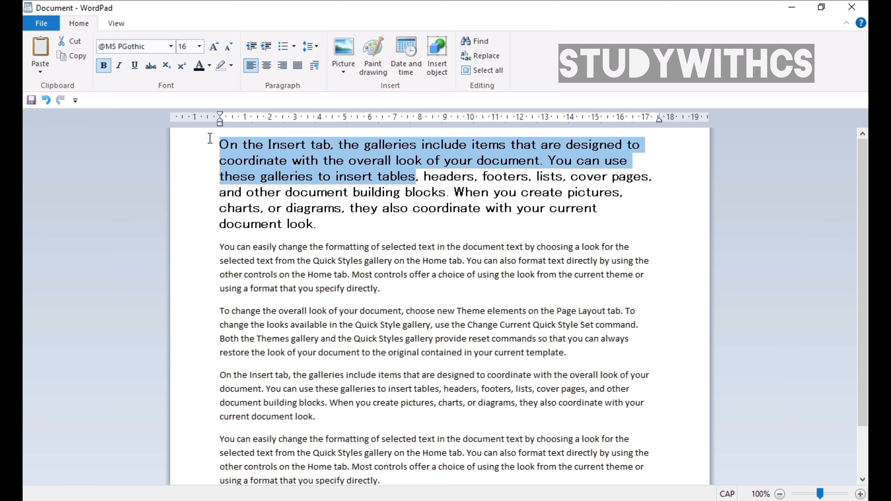
click(104, 66)
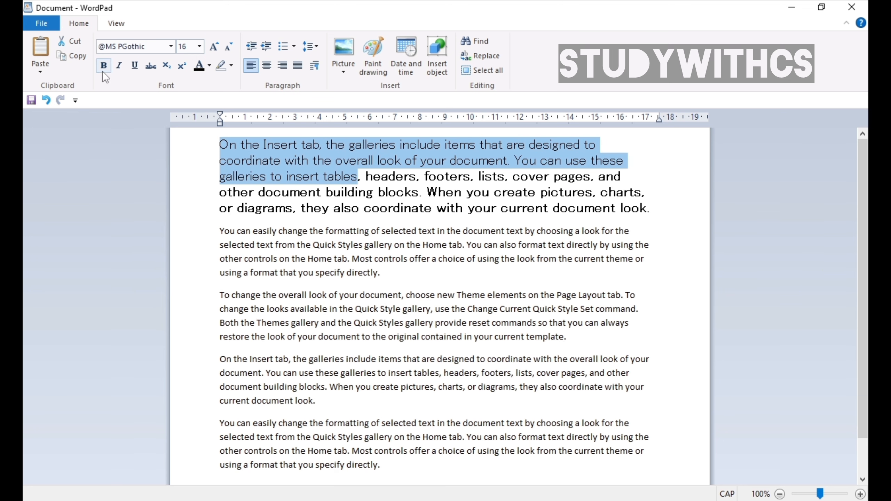
click(348, 230)
Make the second paragraph's text bold from "selected text" through "specify"
drag(345, 288, 232, 260)
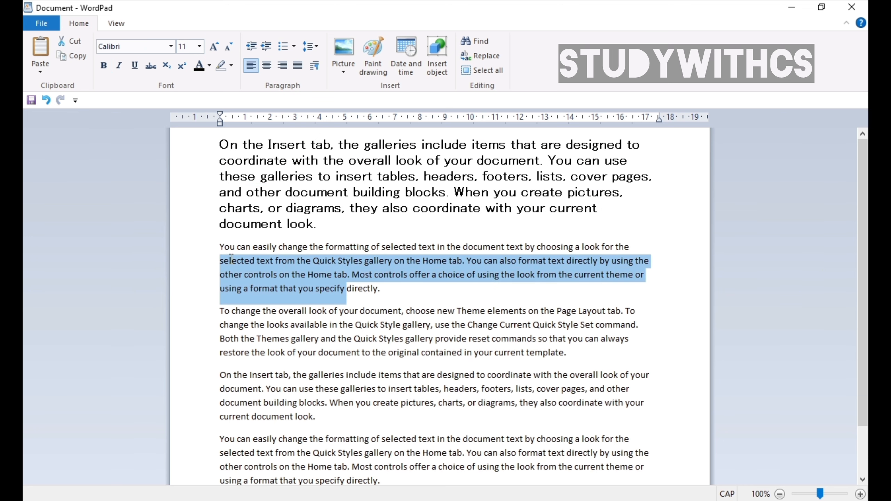
click(103, 65)
click(340, 299)
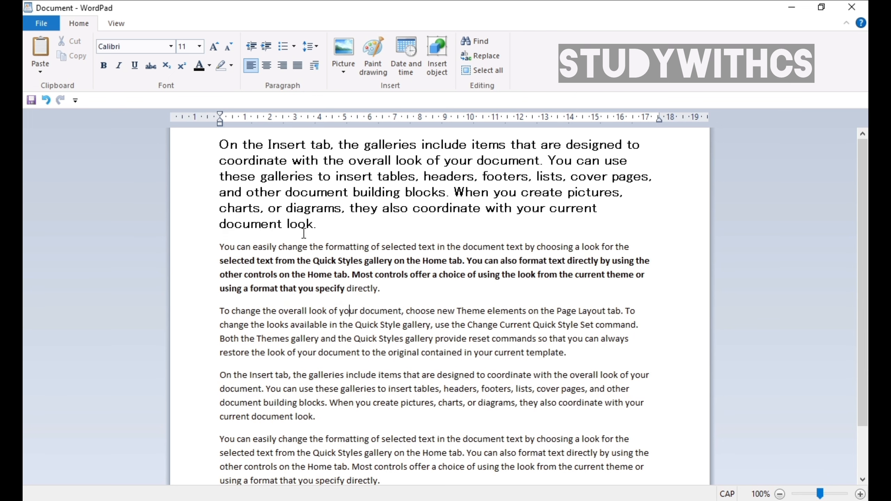
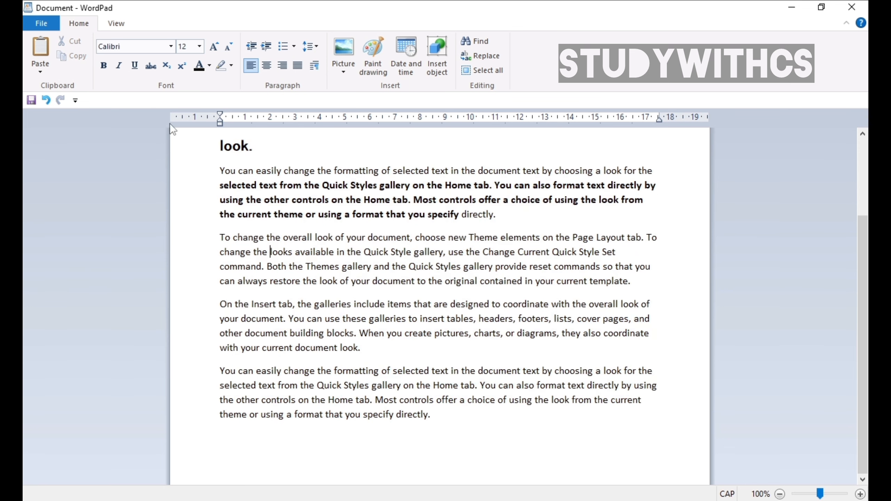
Italicize the beginning of the third paragraph, from "To change" through "Both the Themes"
drag(341, 267, 198, 221)
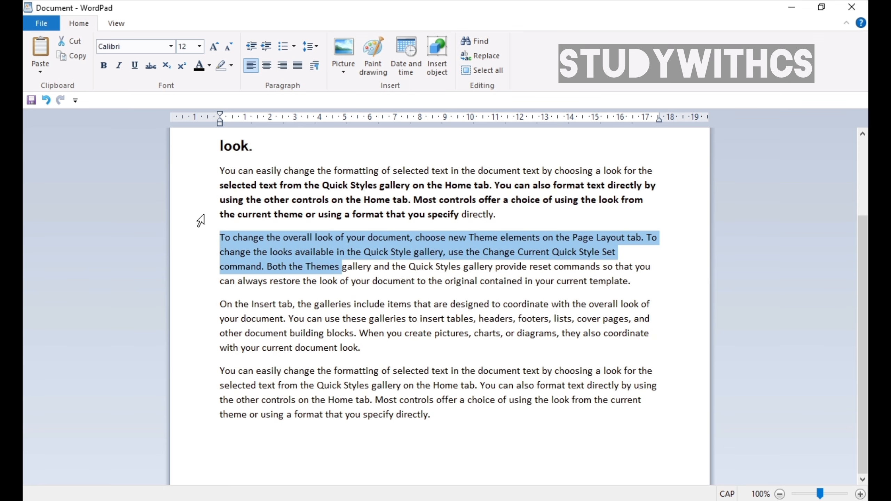
click(118, 65)
click(334, 268)
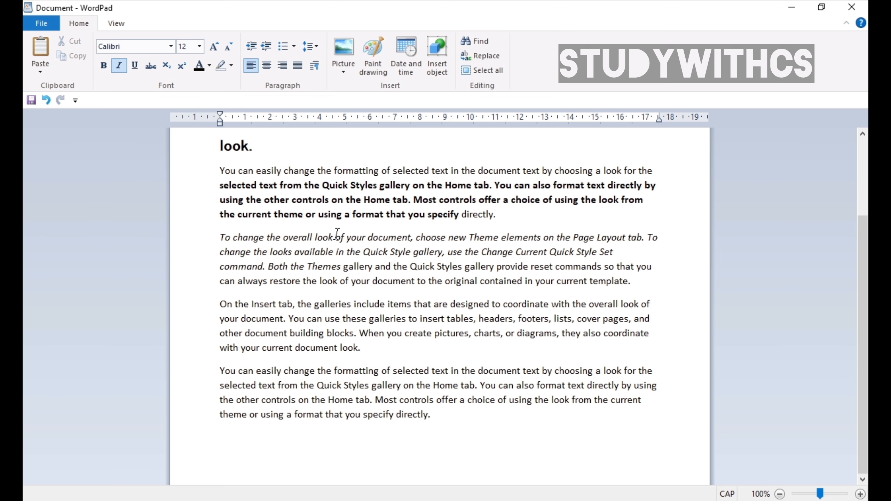
click(412, 281)
Insert a new line above the first paragraph with the heading "WORDPAD"
drag(359, 349, 221, 335)
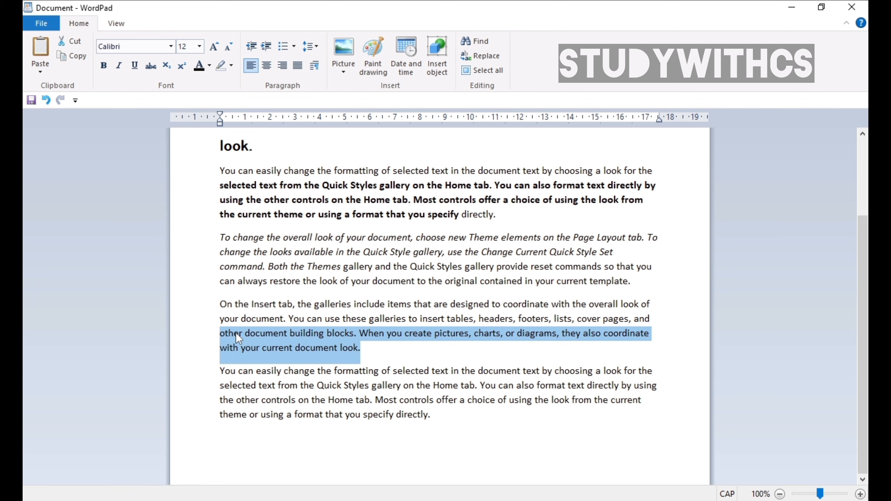
scroll(407, 151, up, 1)
click(409, 149)
scroll(409, 149, up, 2)
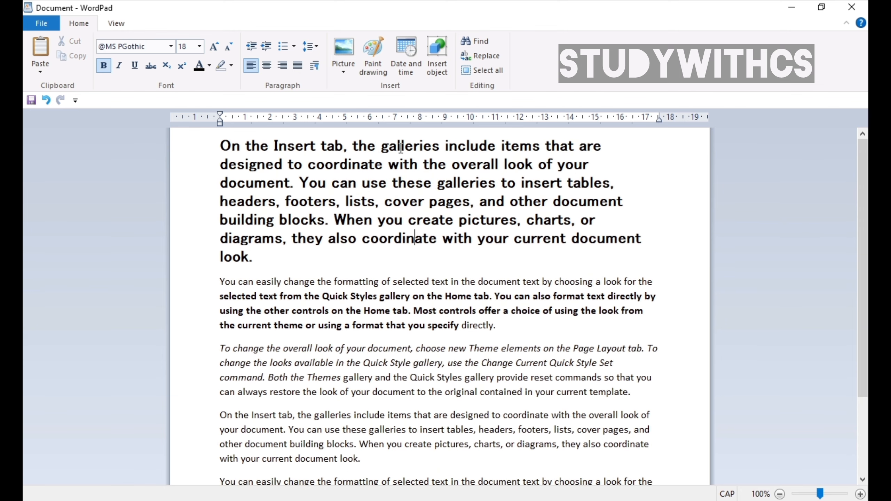
click(215, 159)
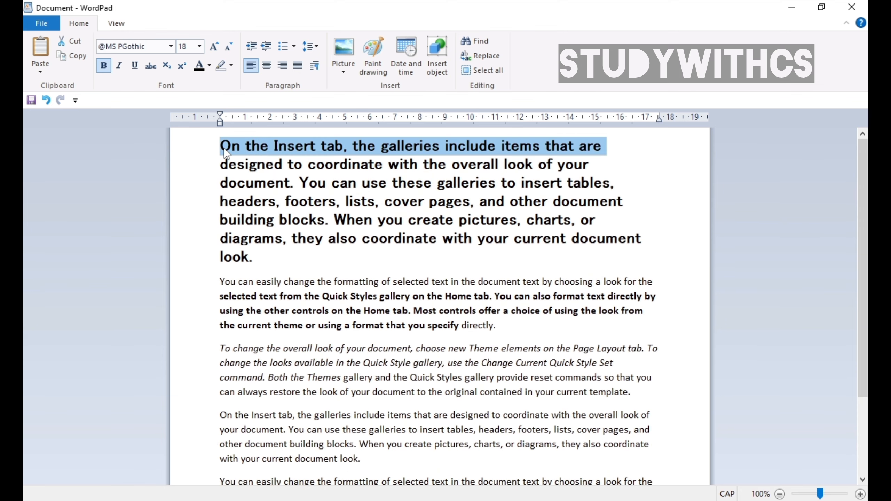
click(224, 147)
key(Return)
key(Up)
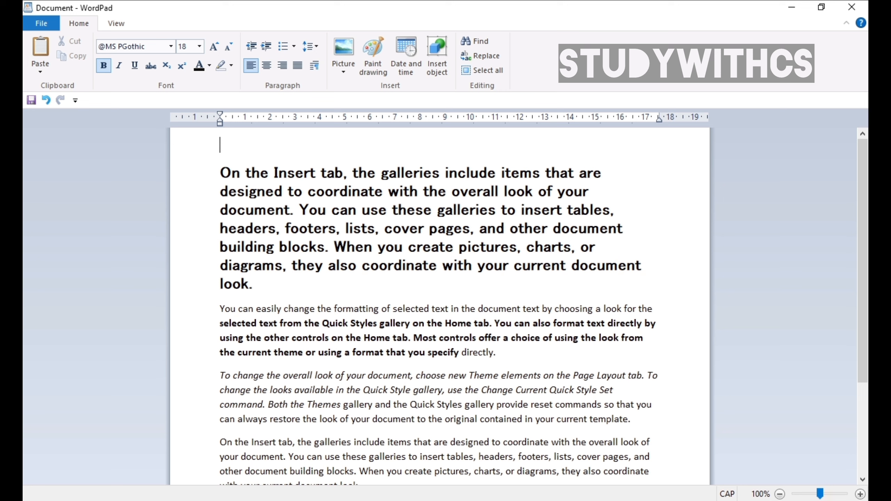
text(WORDPAD)
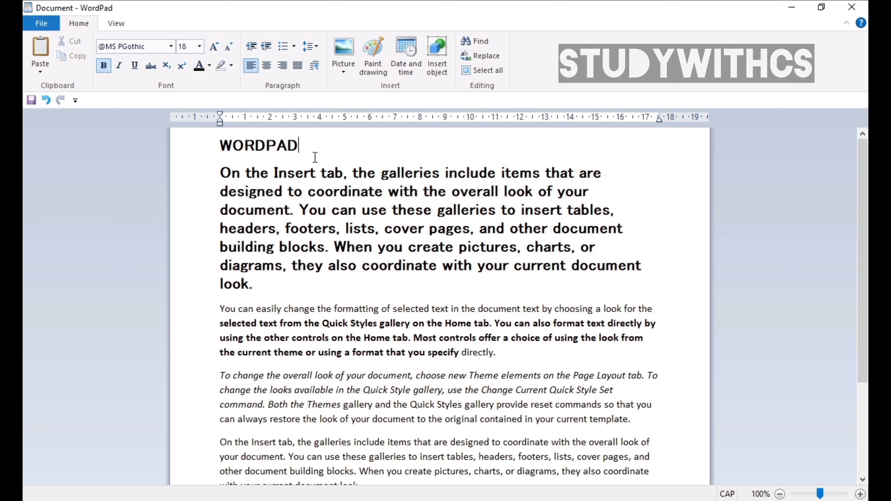
Enlarge the WORDPAD heading to size 22 and underline it
double_click(279, 145)
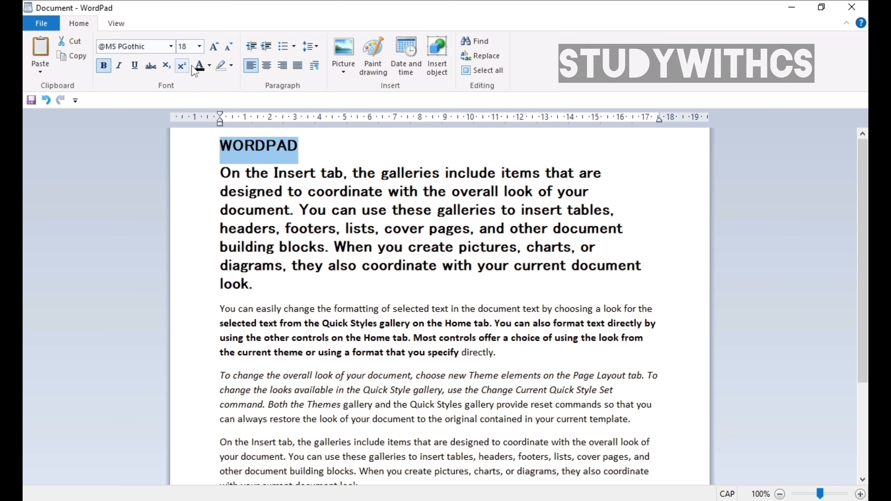
click(211, 48)
click(210, 47)
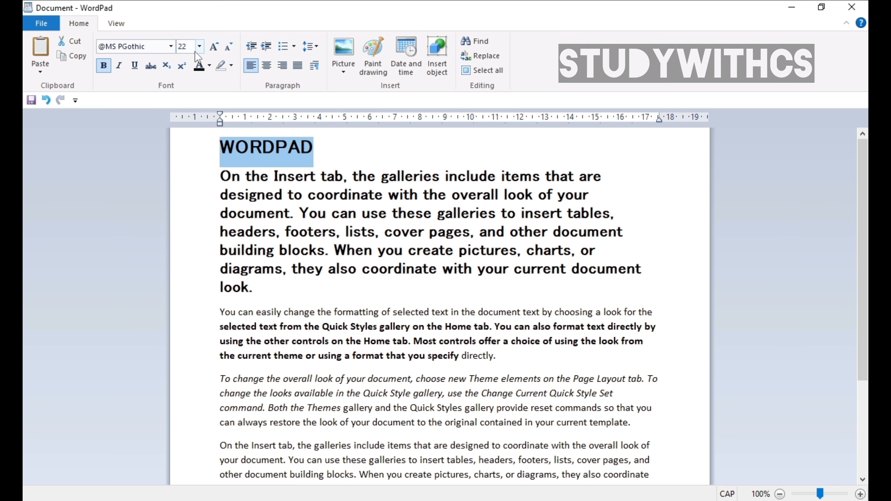
click(135, 67)
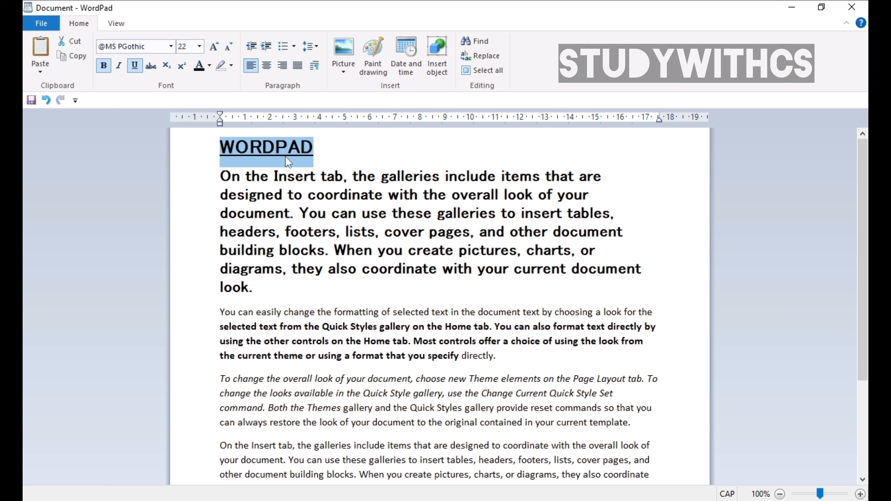
click(295, 155)
click(327, 147)
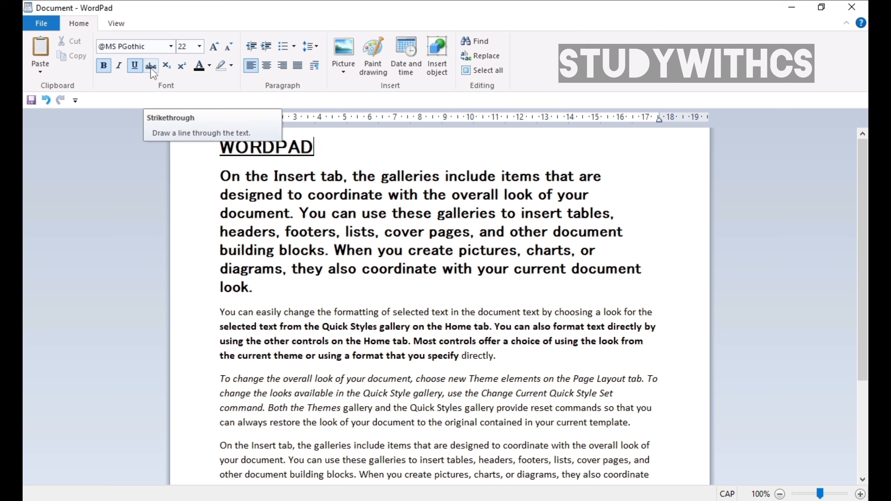
Strike through "they also coordinate with your current document look" at the end of the first paragraph
click(316, 195)
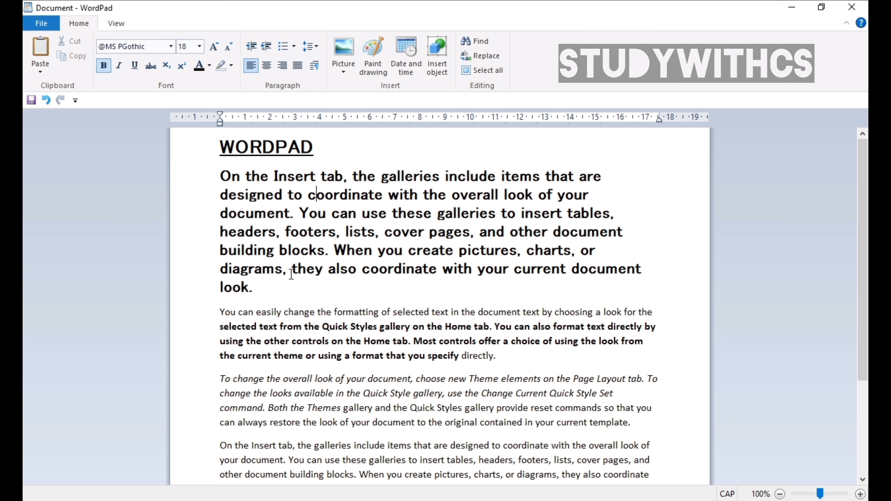
drag(294, 272, 249, 288)
click(151, 68)
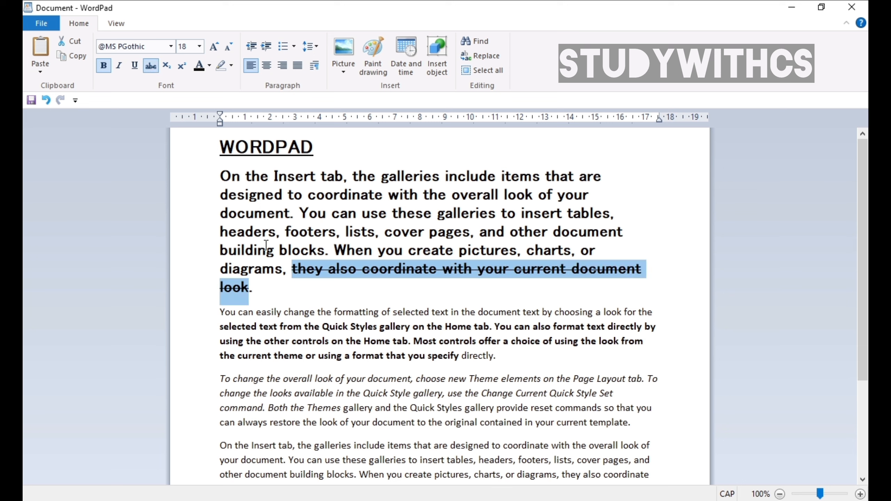
click(274, 286)
Add a line reading "O2O" below the struck-through text and format its 2 as subscript
key(Return)
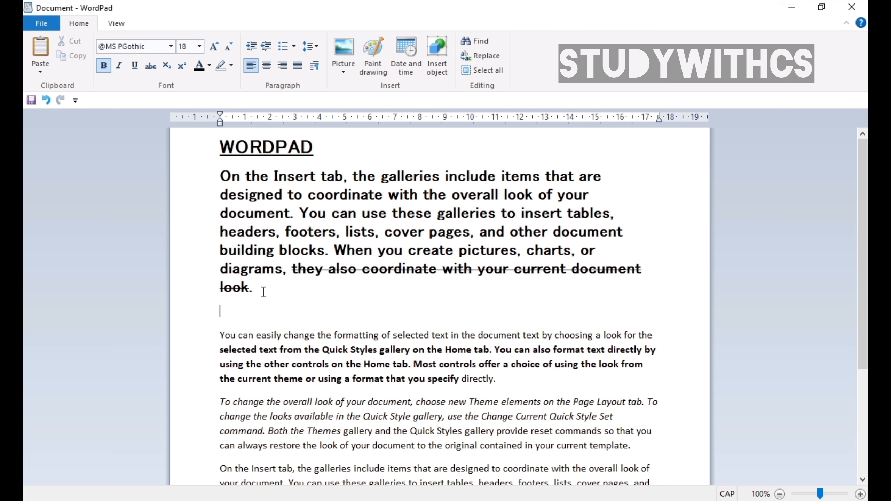
text(h)
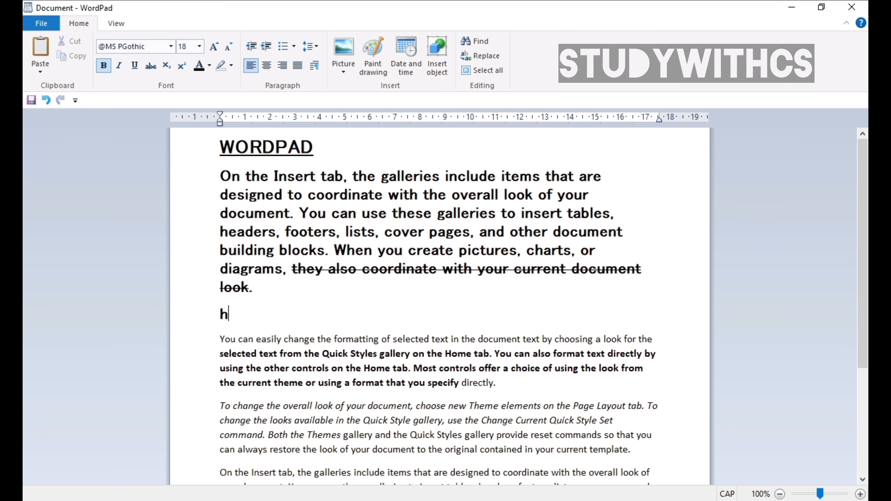
text(2O)
key(BackSpace)
text(O)
key(Right)
drag(240, 316, 230, 315)
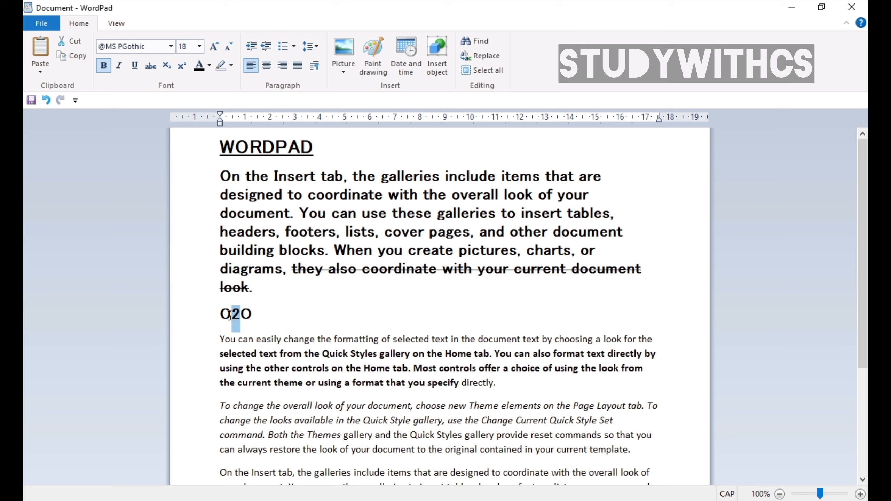
click(164, 66)
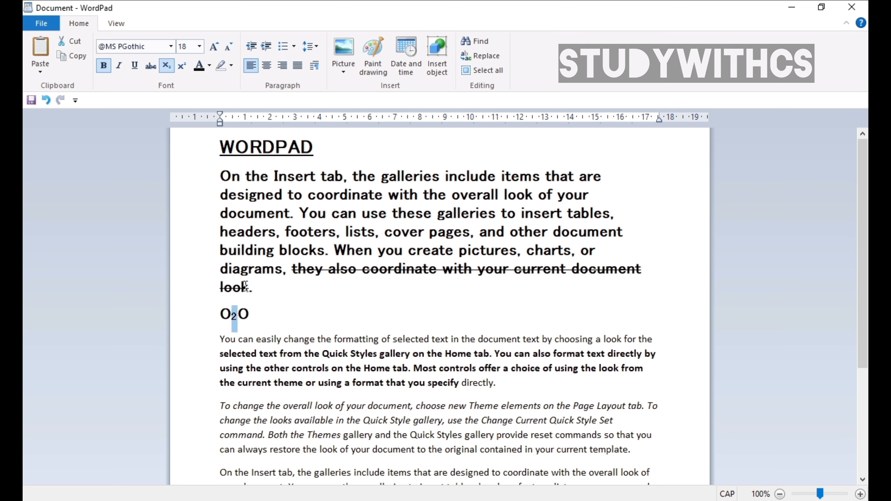
click(264, 314)
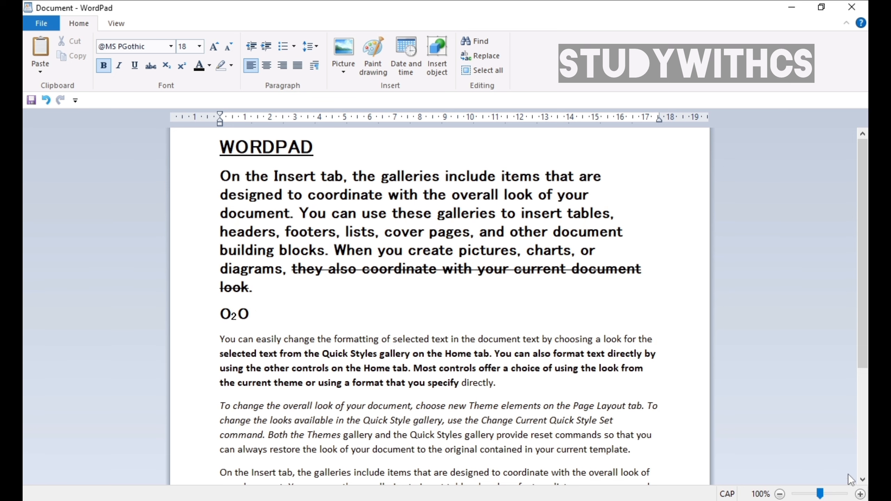
Add the expression "(A+B)2" after O2O on the same line and format its 2 as superscript
click(860, 494)
click(860, 494)
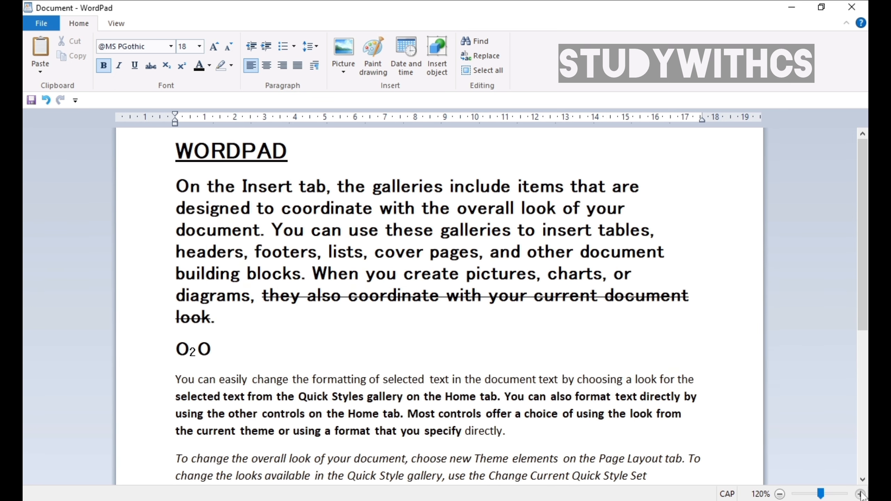
click(860, 494)
scroll(534, 400, down, 3)
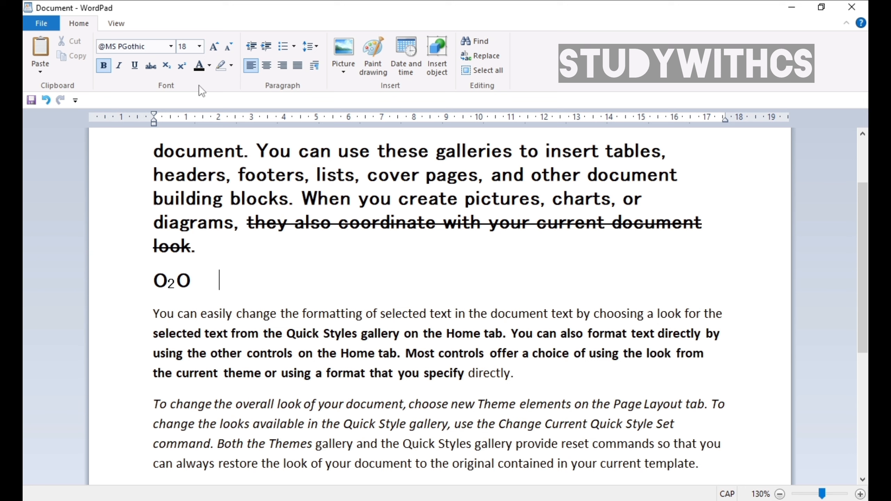
text(A)
key(BackSpace)
text((A+B))
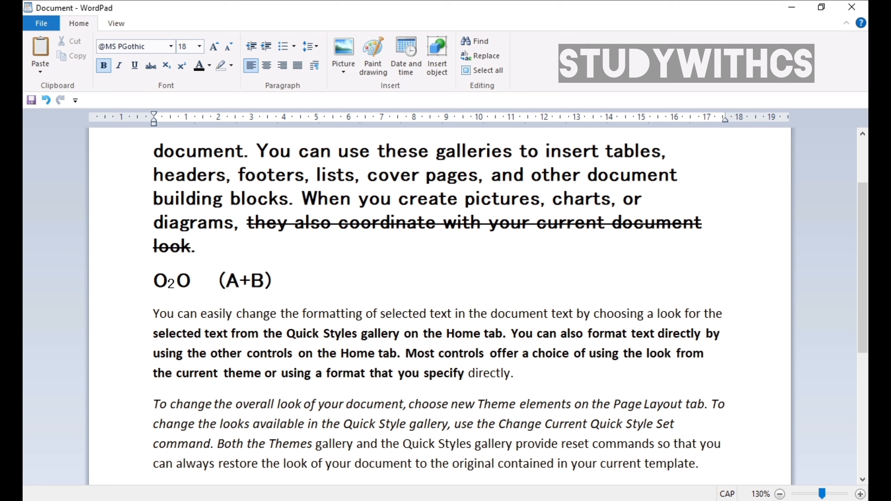
text(2)
drag(283, 283, 271, 283)
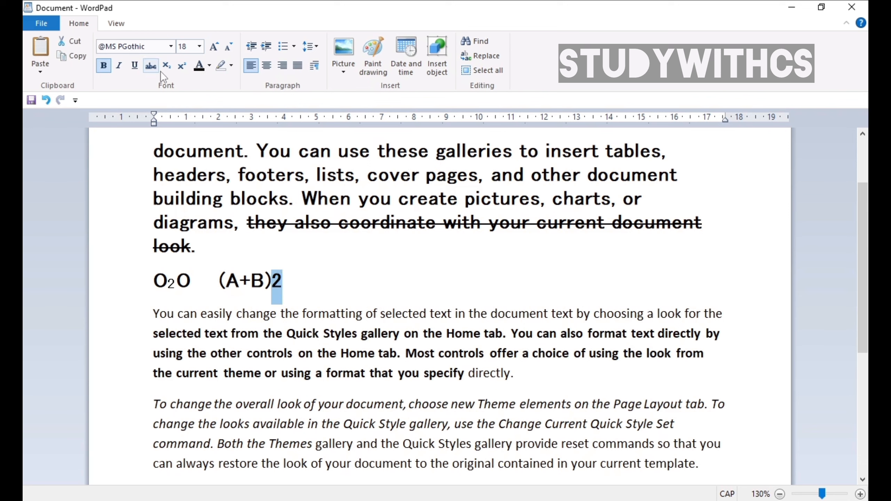
click(181, 67)
click(285, 279)
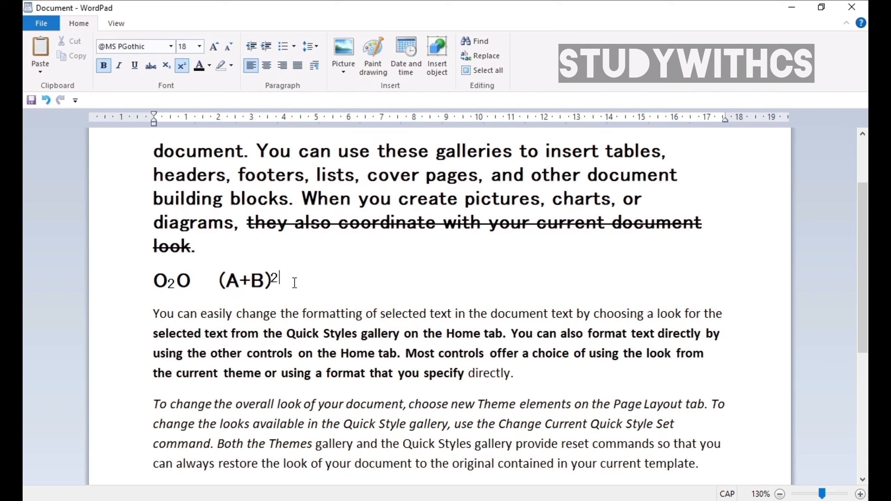
click(232, 270)
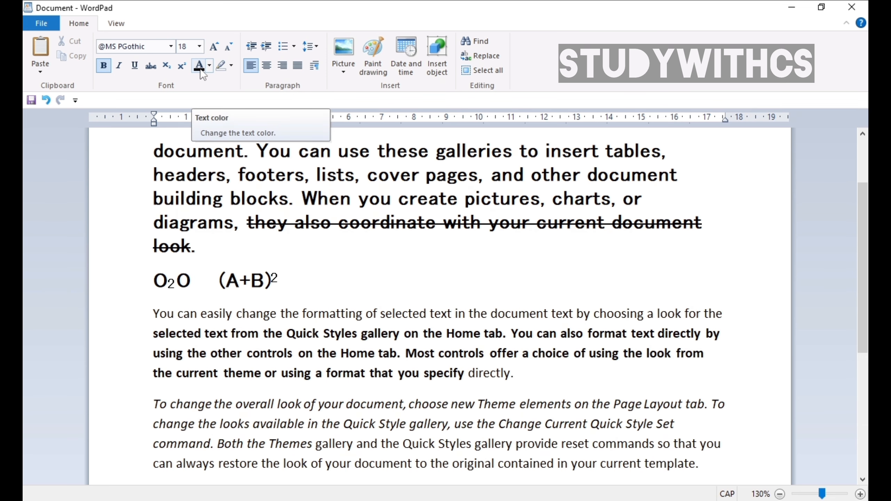
click(249, 213)
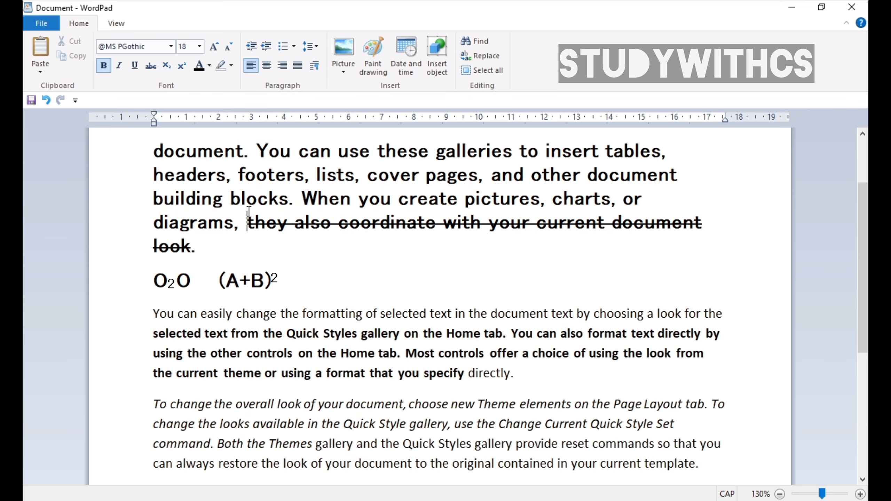
scroll(260, 214, up, 3)
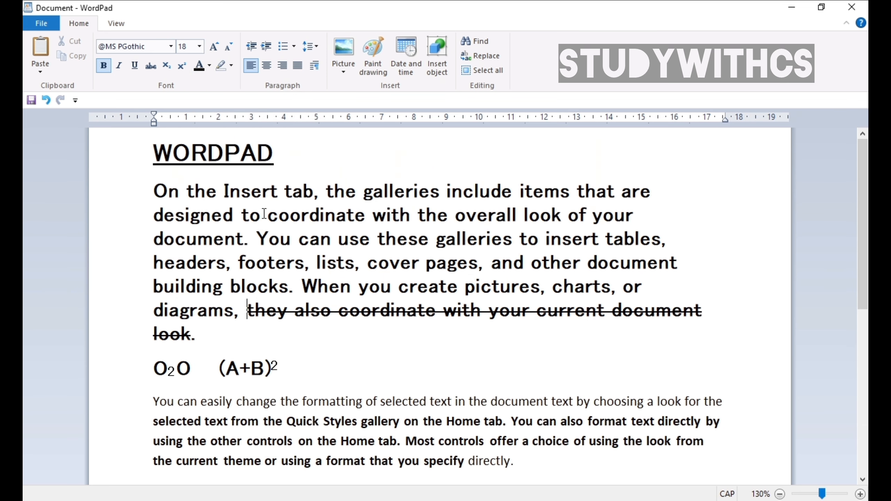
Change the text colour of the WORDPAD heading to red
click(274, 153)
drag(274, 153, 157, 154)
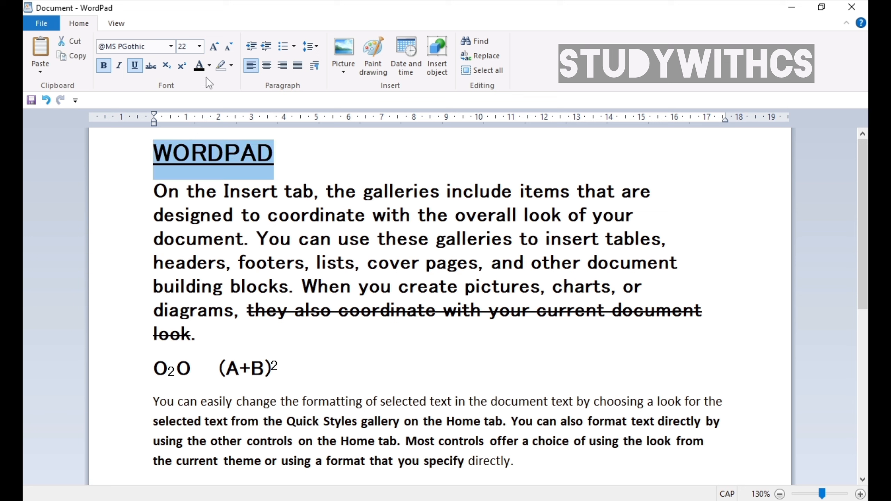
click(209, 66)
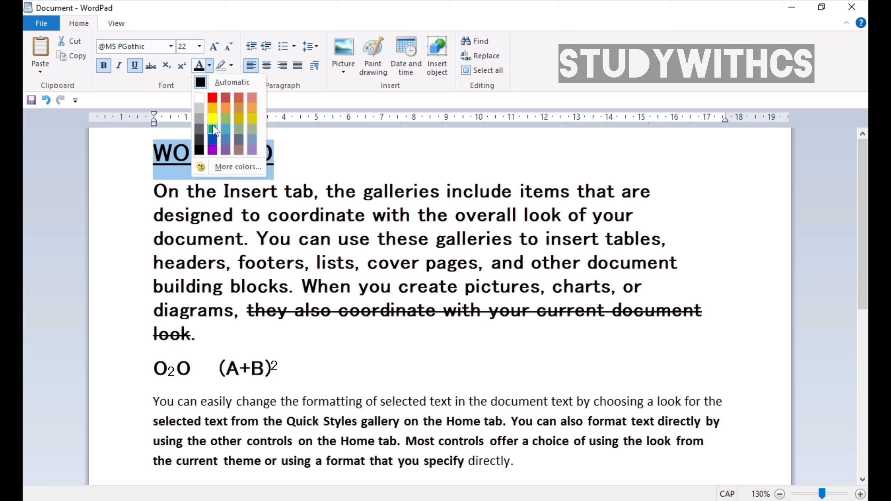
click(213, 97)
click(208, 155)
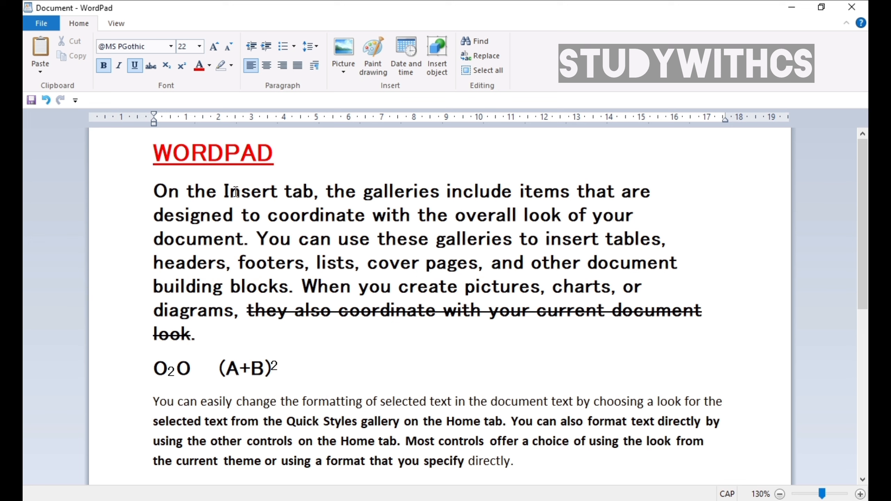
Colour the opening sentence of the first paragraph, up to "document", red
drag(244, 240, 150, 186)
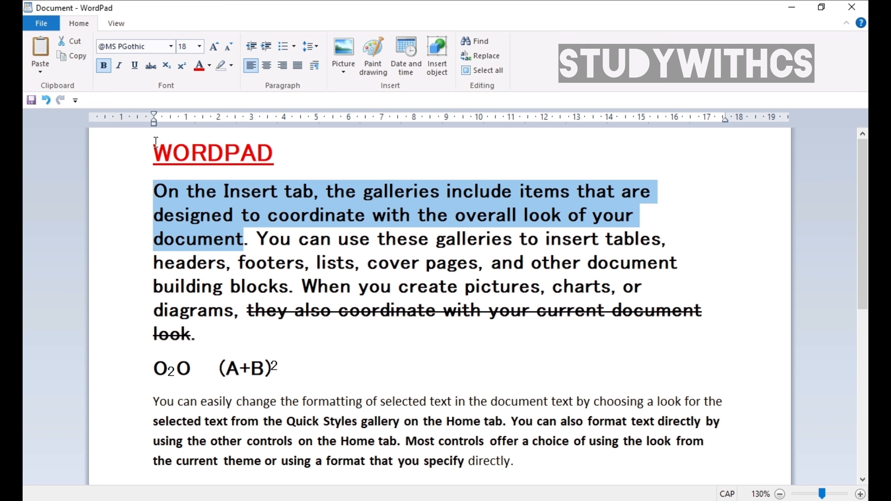
click(200, 69)
click(264, 251)
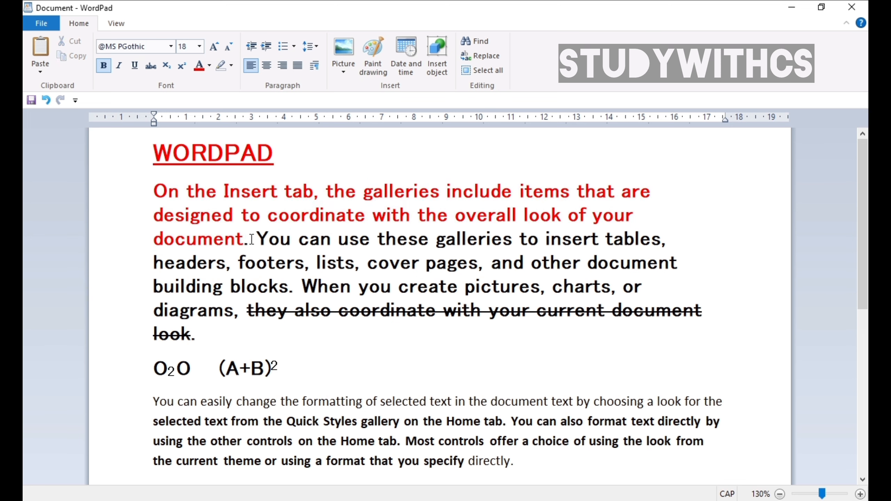
Change the text colour of the first paragraph's opening sentence, including its full stop, to green
drag(252, 240, 179, 193)
click(210, 65)
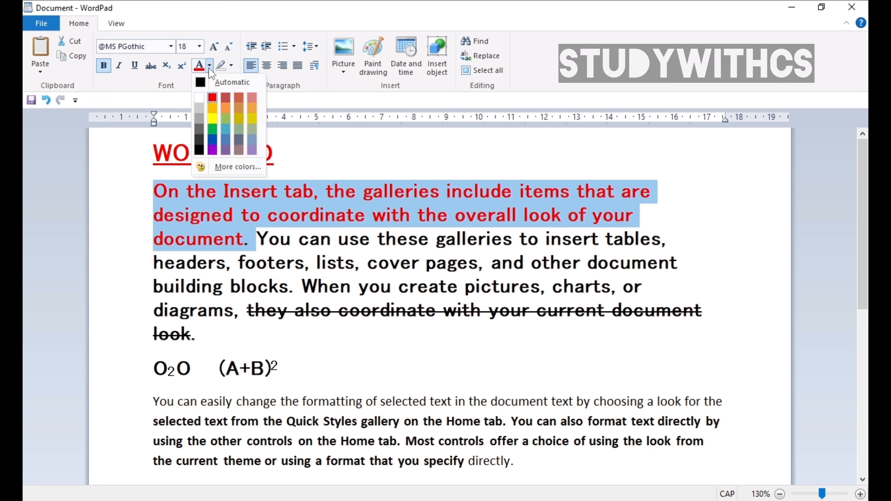
click(223, 130)
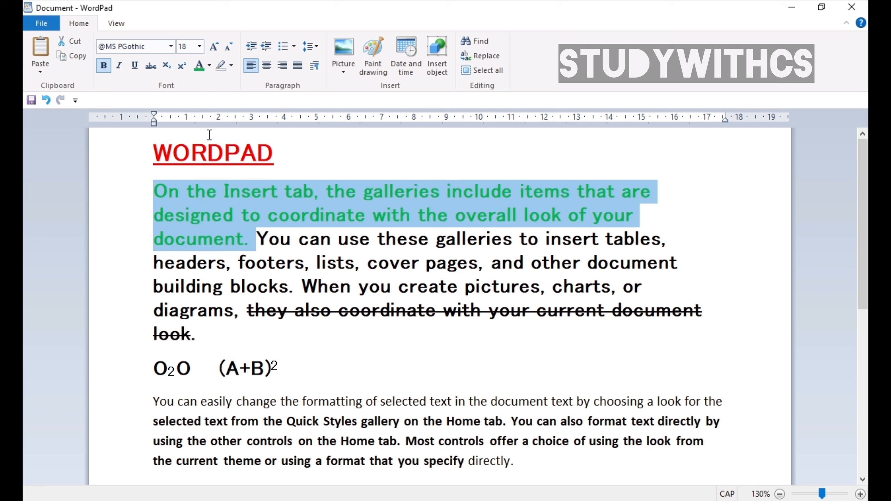
click(233, 215)
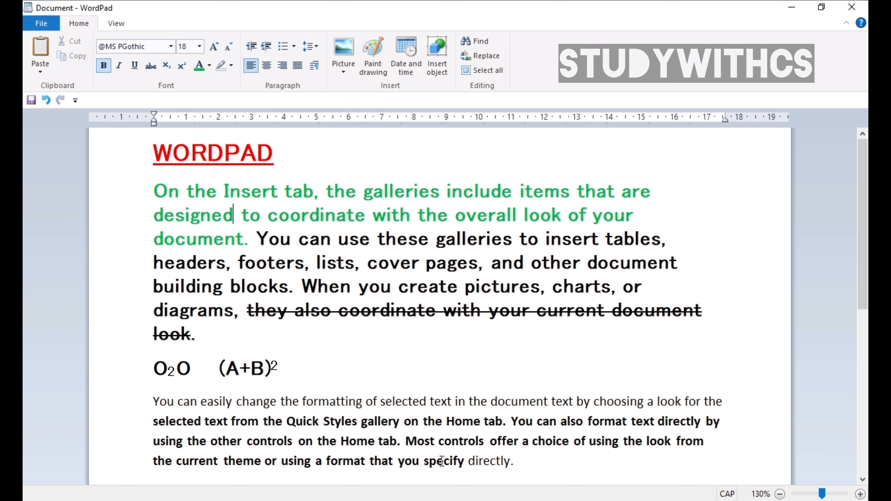
drag(515, 469, 132, 402)
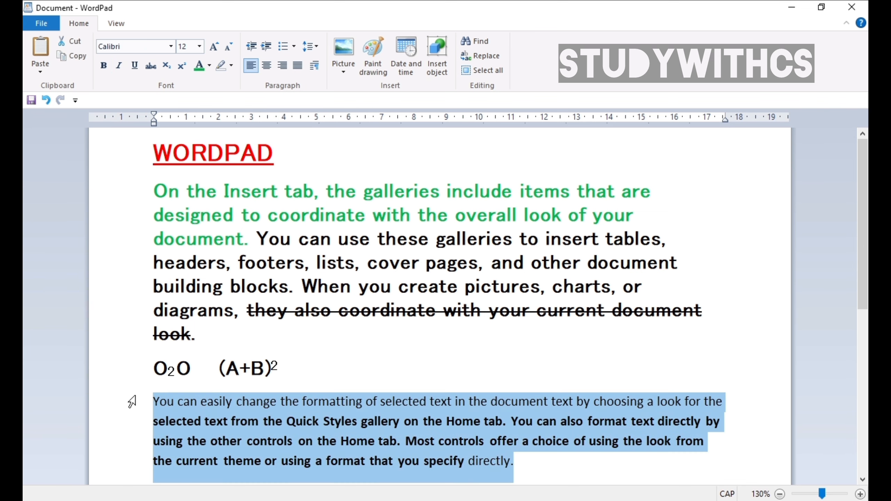
click(305, 441)
scroll(317, 410, down, 5)
scroll(316, 393, up, 1)
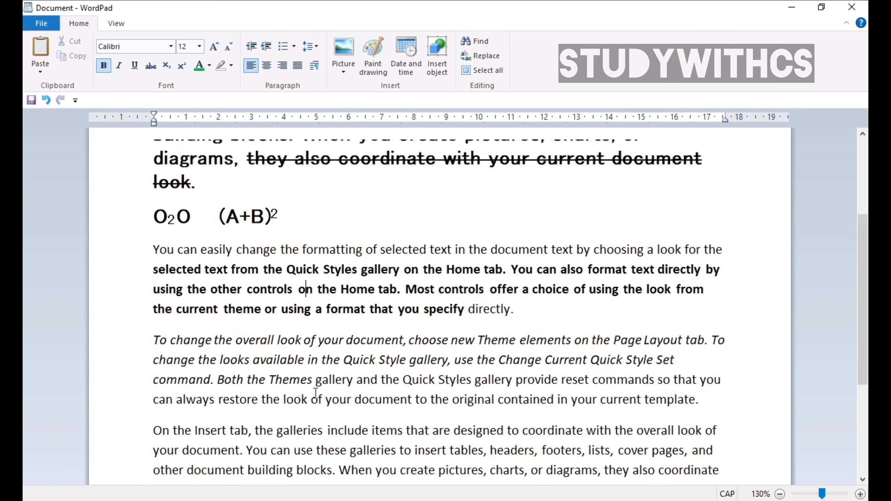
scroll(316, 393, up, 4)
Highlight the expression (A+B)2 in yellow
drag(279, 372, 227, 367)
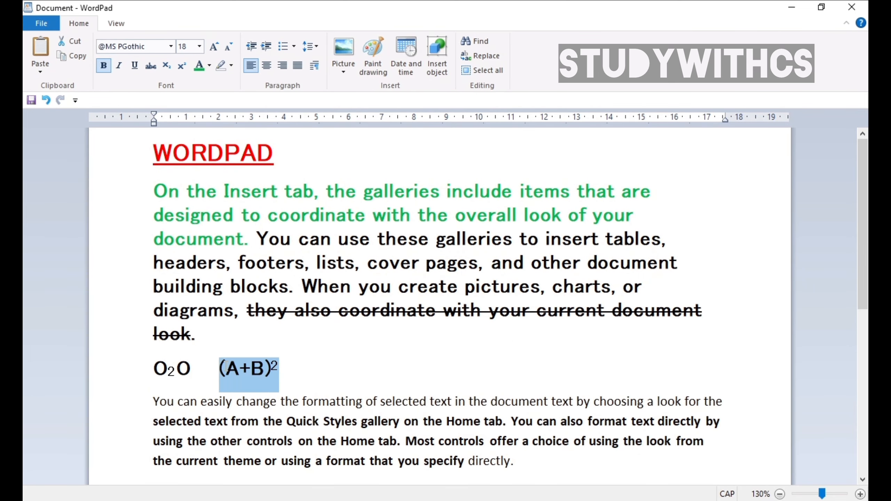
click(232, 65)
click(236, 82)
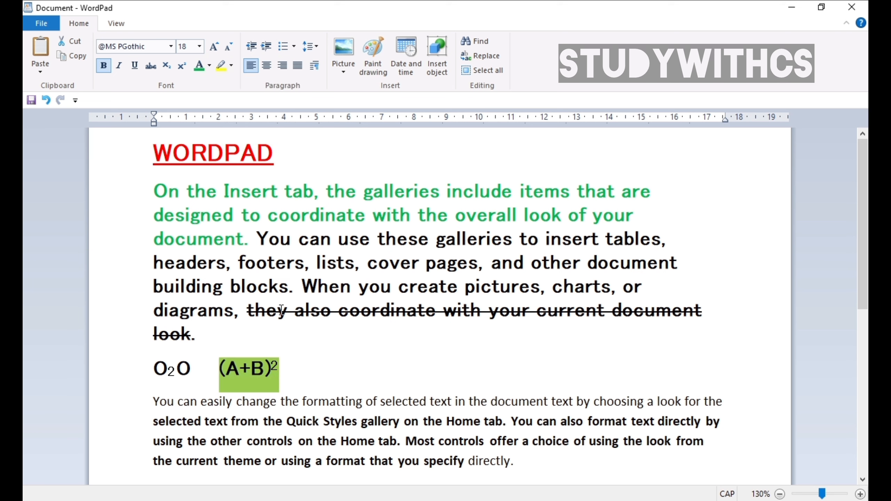
click(284, 378)
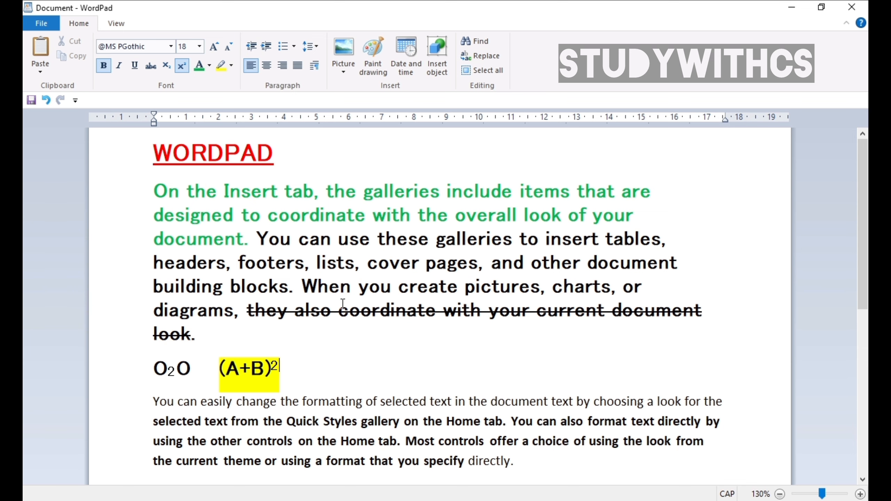
Increase the indent of the unformatted "On the Insert tab" paragraph by three levels and remove that indent again
scroll(379, 431, down, 5)
drag(343, 394, 154, 337)
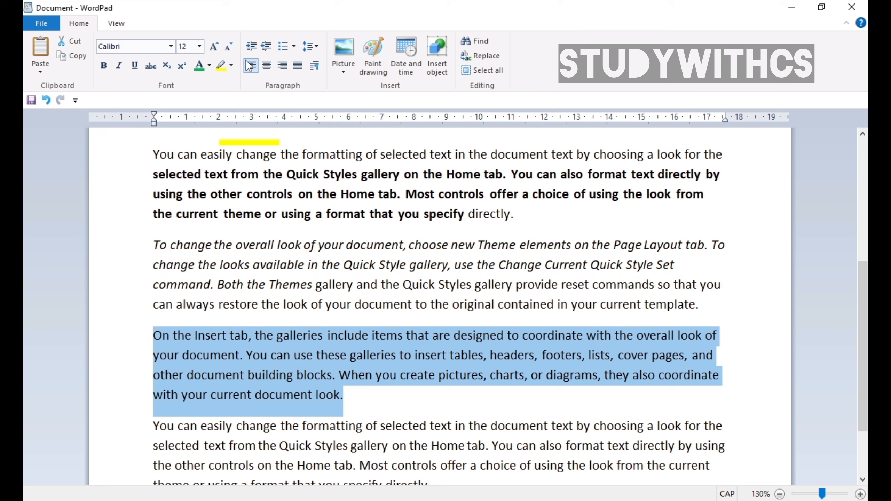
click(267, 51)
click(267, 51)
click(267, 51)
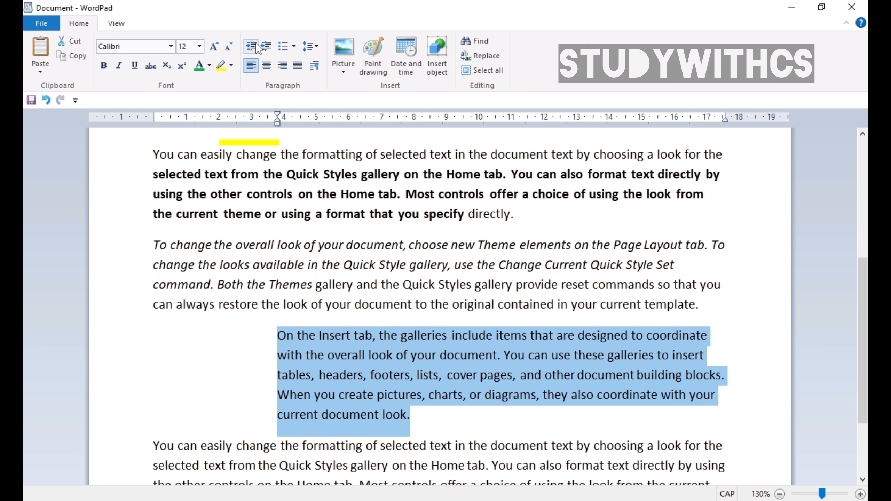
click(254, 48)
click(254, 48)
click(254, 47)
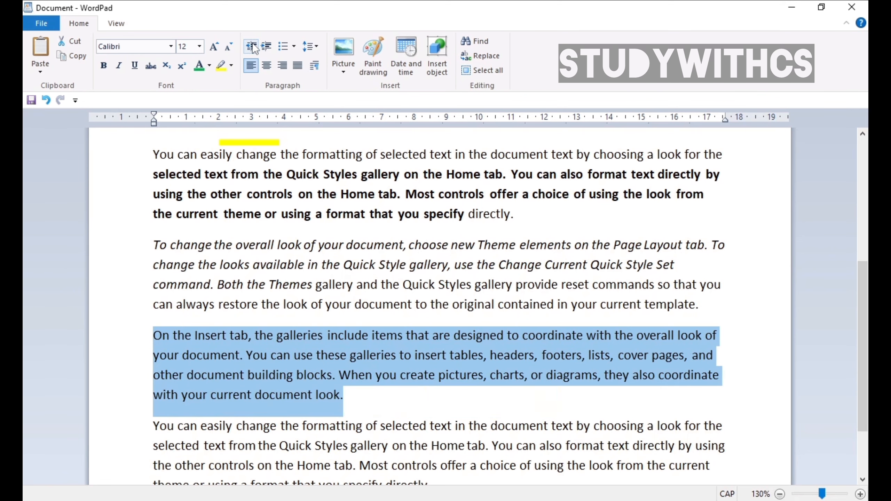
Repeat the three-level indent on the selected paragraph and bring it back to the margin
click(267, 49)
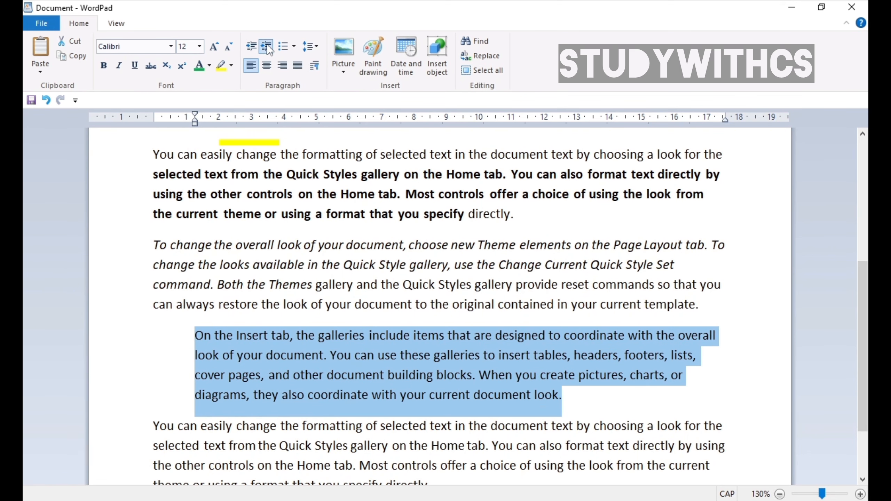
click(268, 50)
click(269, 50)
click(254, 51)
click(254, 51)
click(254, 51)
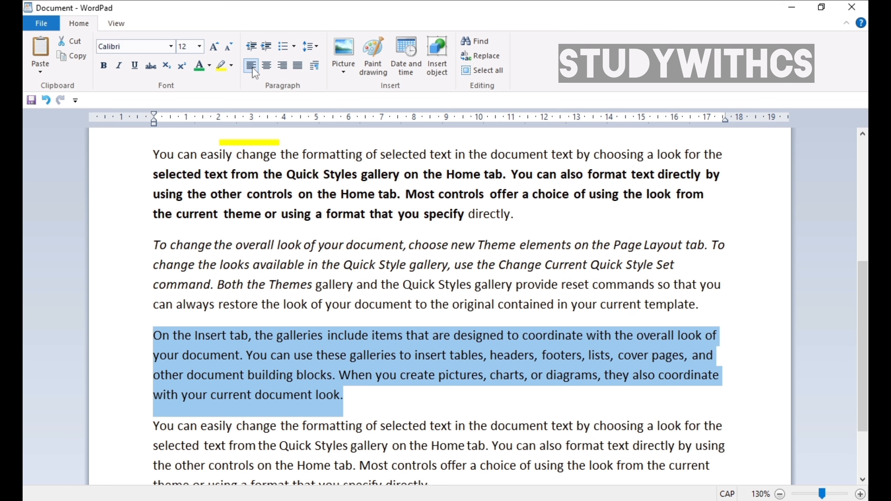
Try centre, right and left alignment on the selected paragraph, and finish by justifying it
click(271, 74)
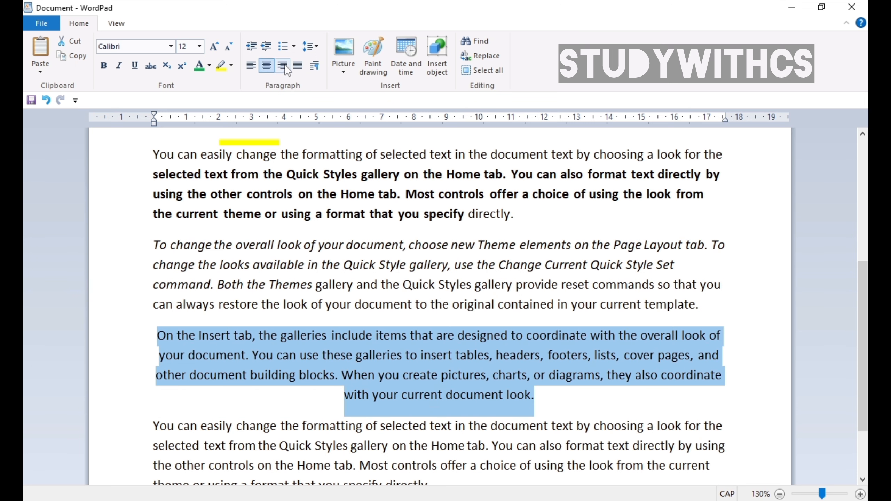
click(282, 67)
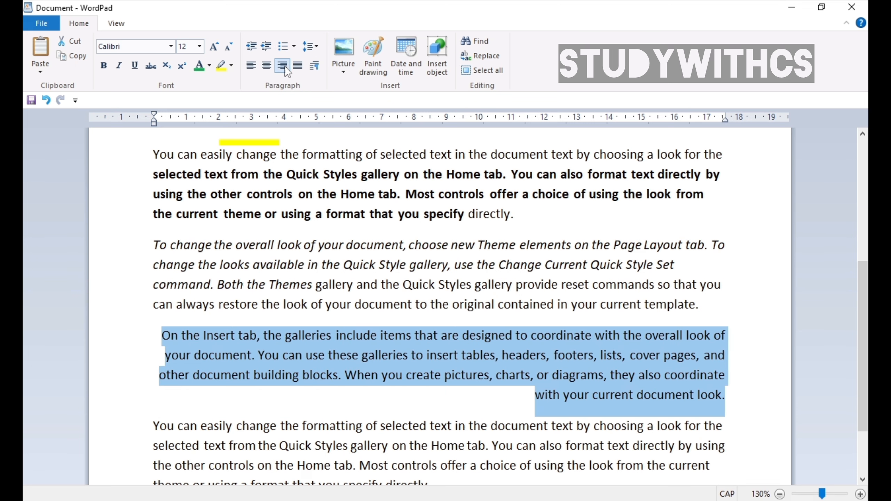
click(251, 65)
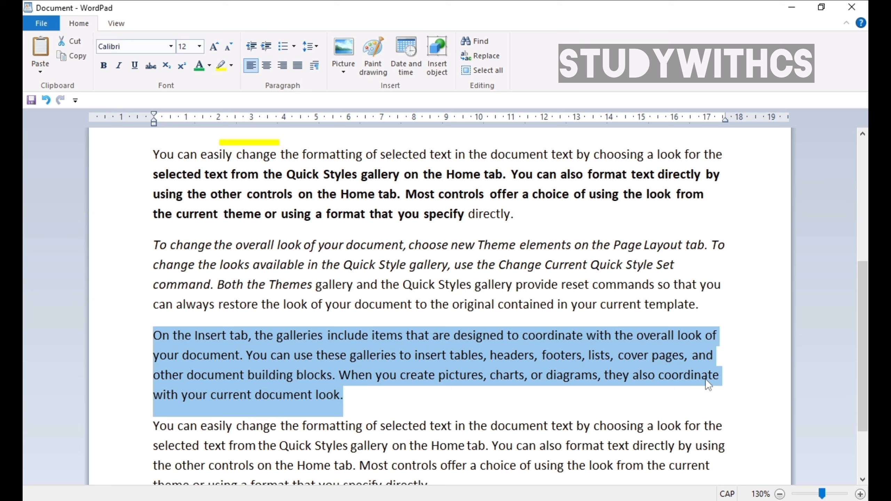
click(299, 69)
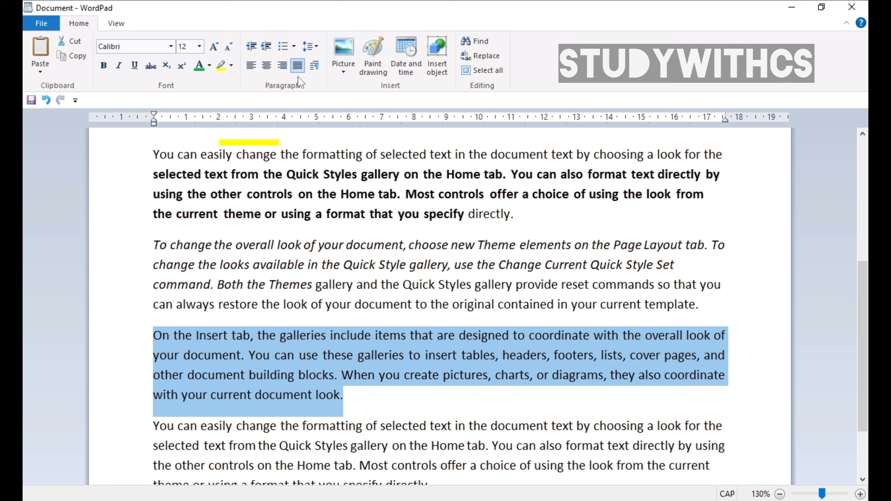
click(367, 402)
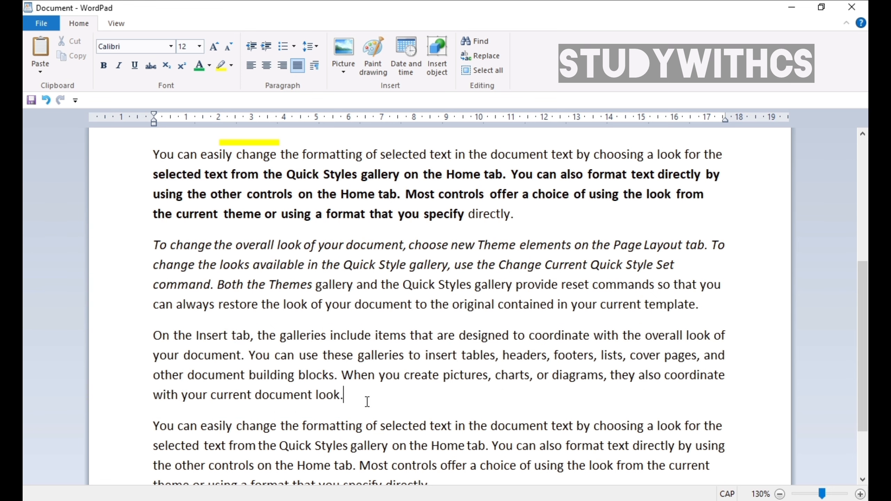
Set the line spacing of the justified "On the Insert tab" paragraph to 1.50
click(312, 68)
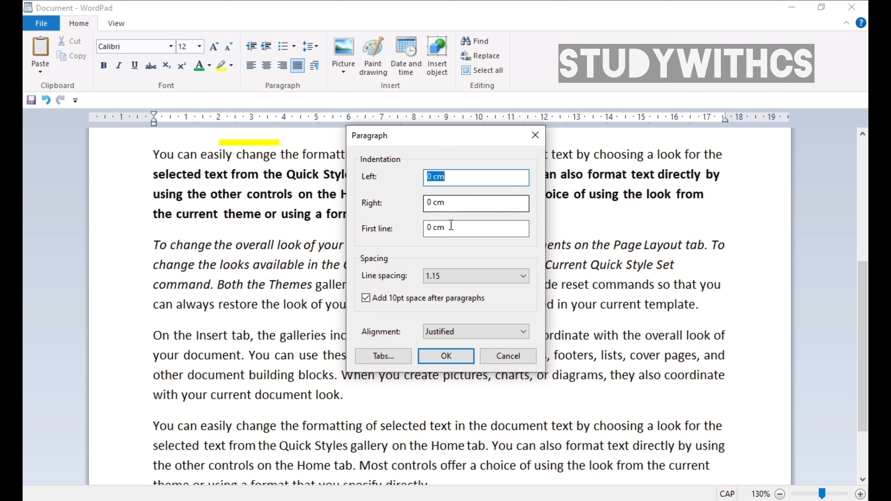
click(465, 279)
click(459, 307)
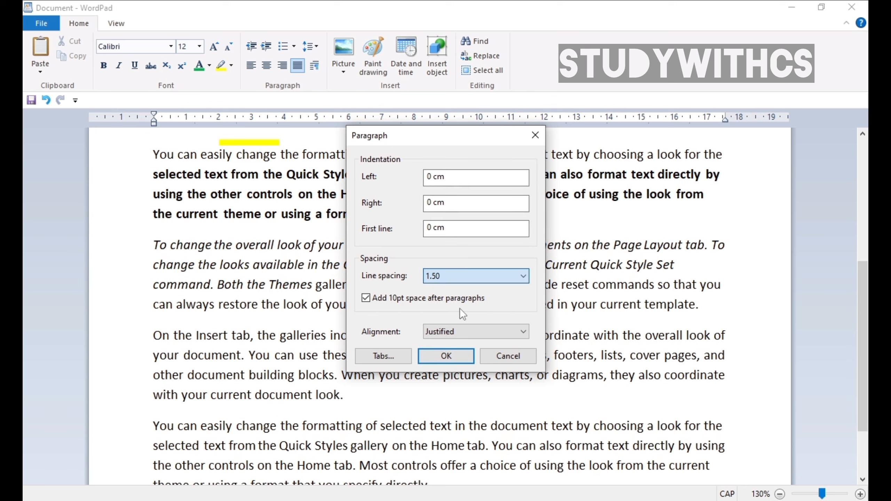
click(454, 357)
Increase the line spacing of the whole justified paragraph to 2.00
drag(381, 424, 147, 346)
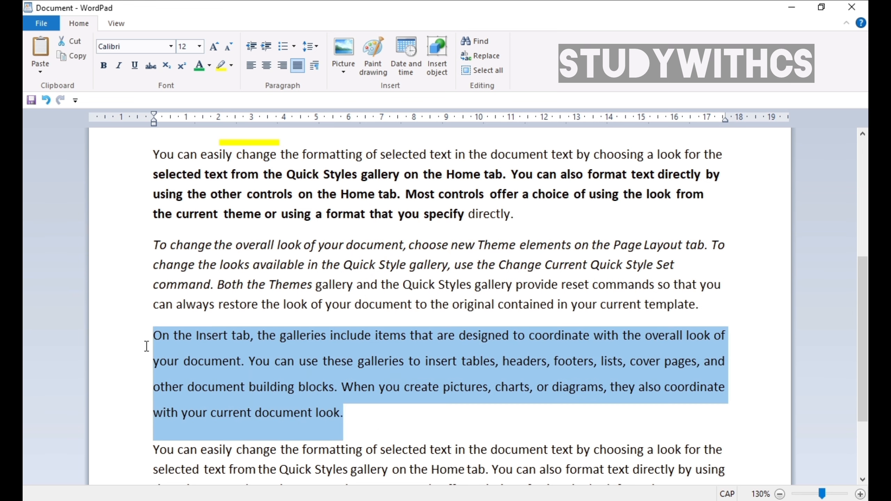
click(314, 66)
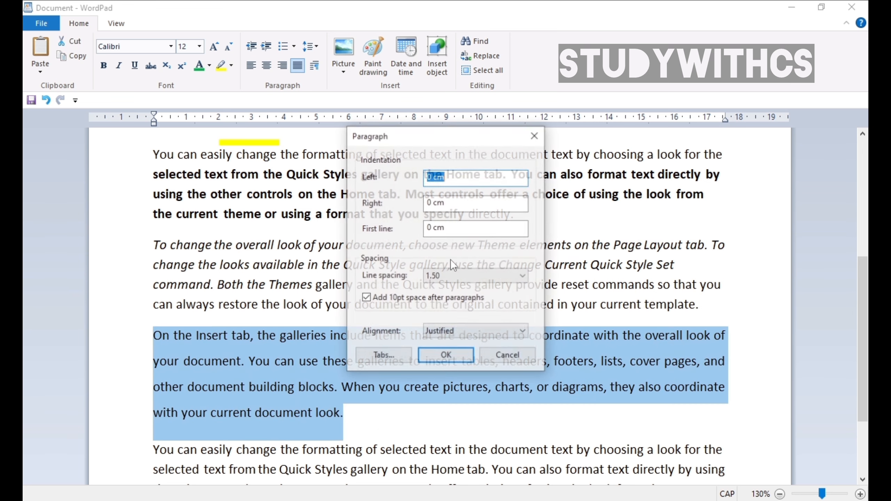
click(487, 277)
click(472, 318)
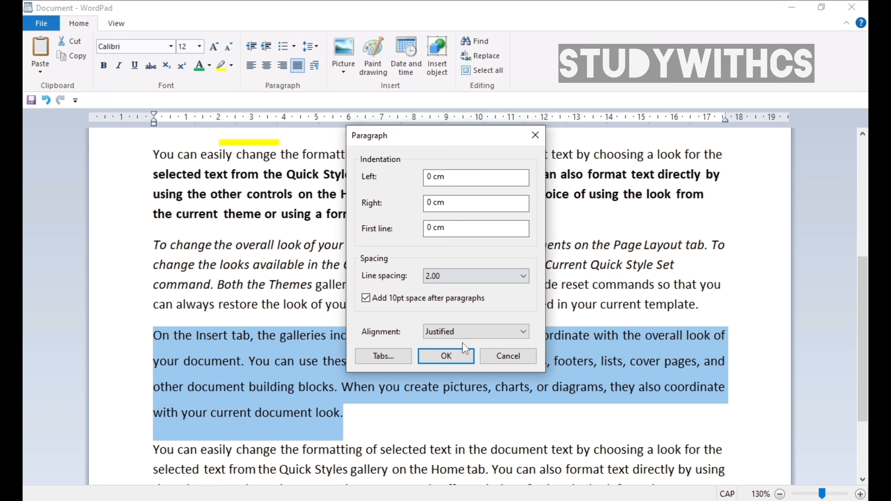
click(435, 359)
click(414, 285)
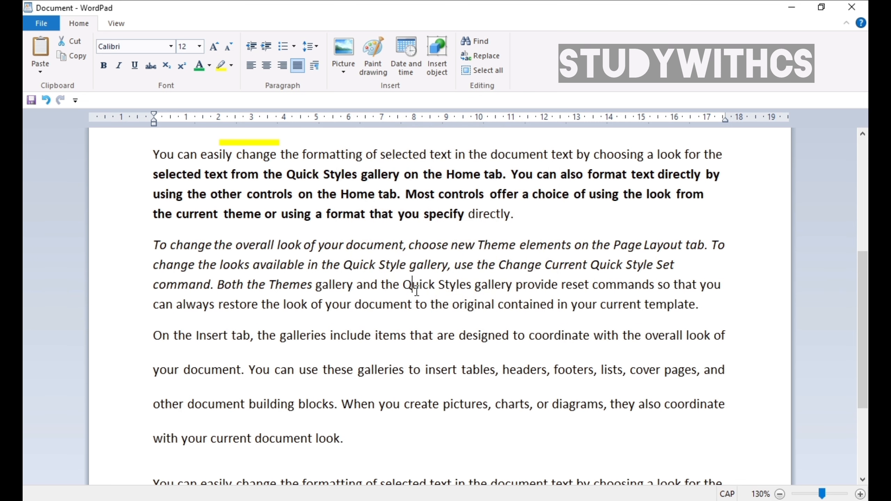
Reduce the line spacing of the mostly bold "You can easily change" paragraph to the smallest preset
drag(510, 215, 116, 164)
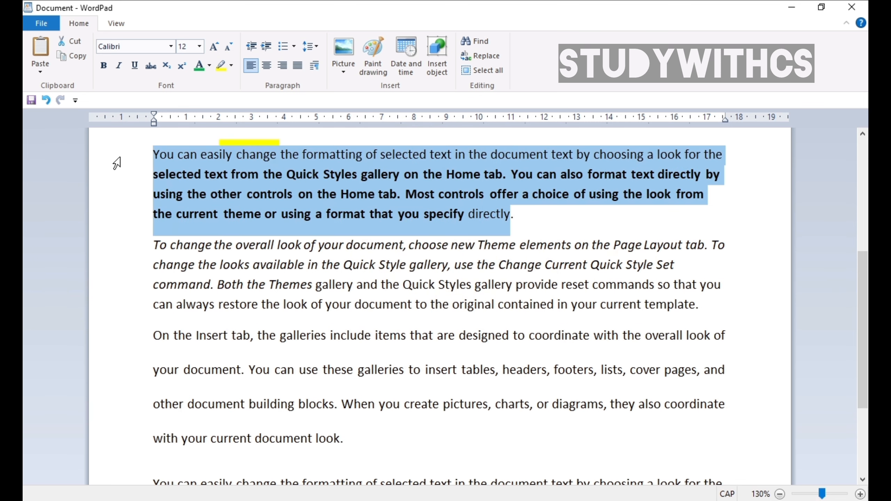
click(314, 66)
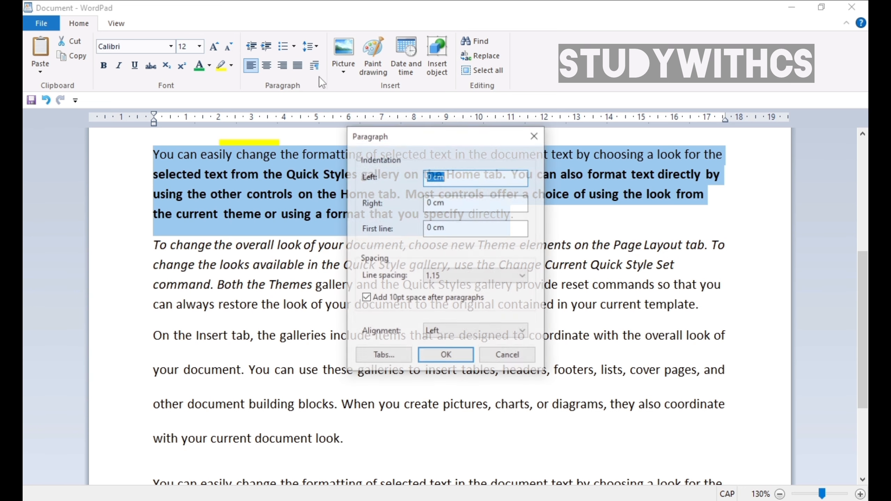
click(443, 277)
click(438, 288)
click(446, 355)
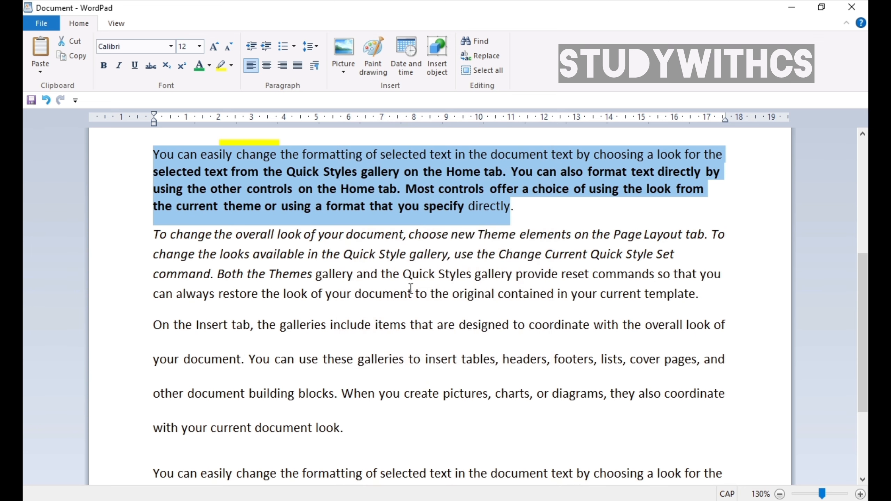
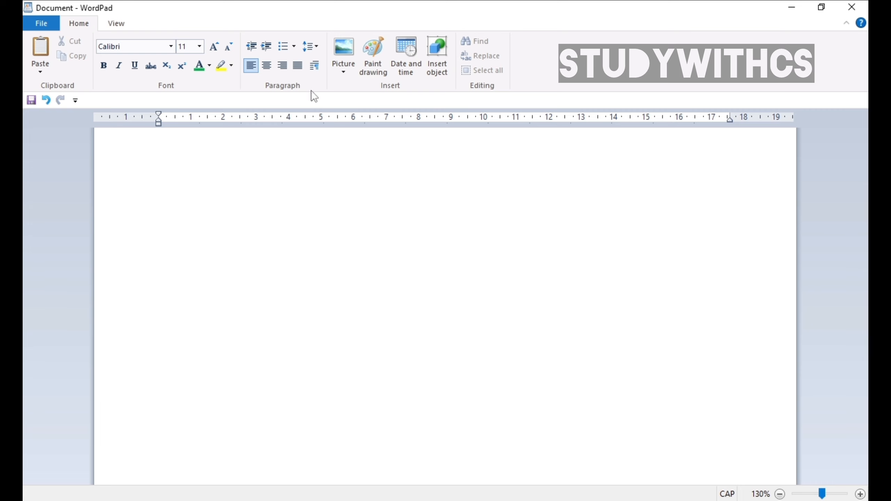
Start a bulleted list with round bullets in the blank document
click(295, 46)
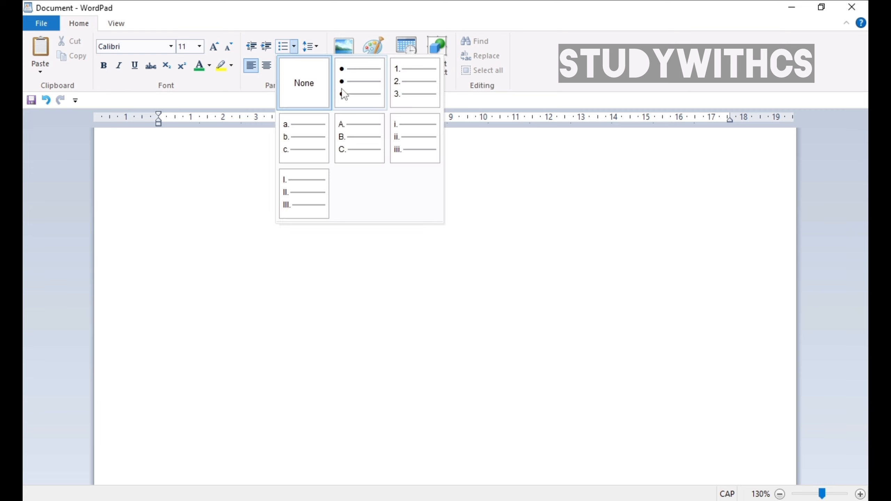
click(361, 76)
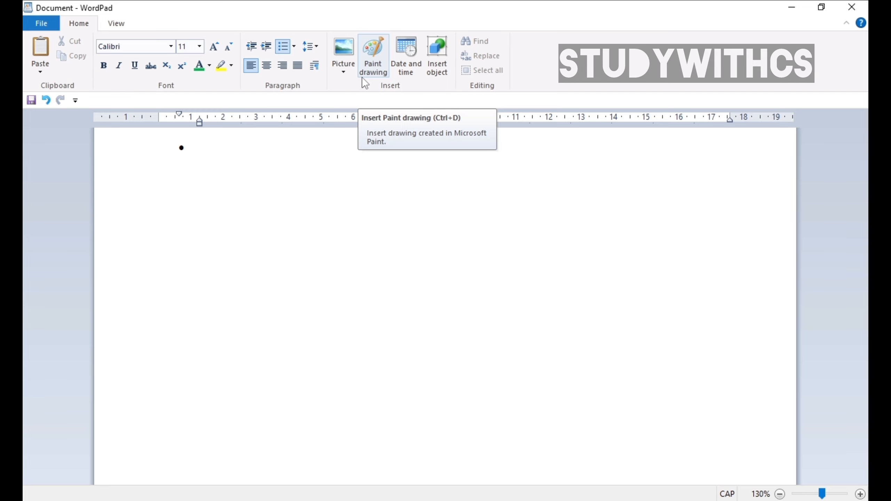
key(ctrl+v)
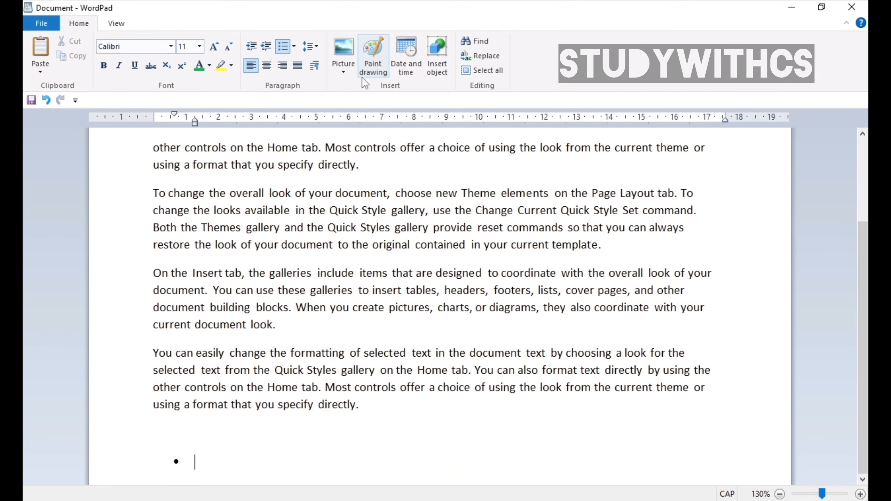
key(ctrl+z)
key(ctrl+z)
key(ctrl+z)
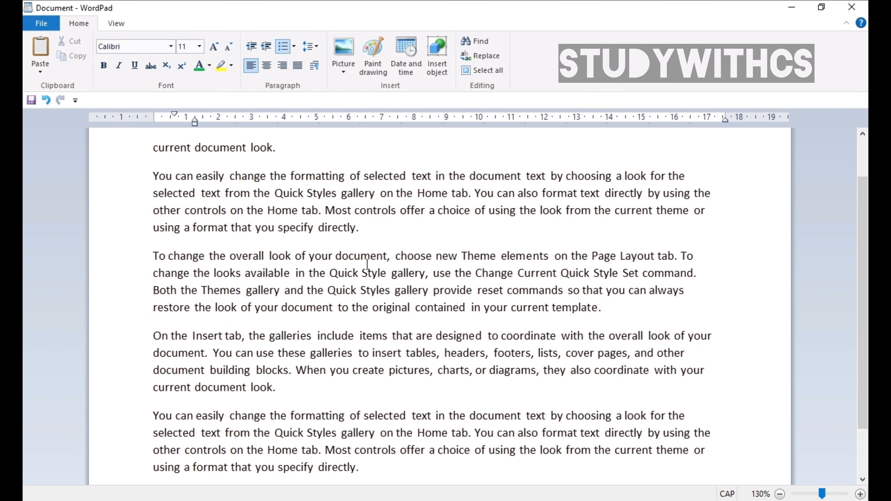
text(THE Q)
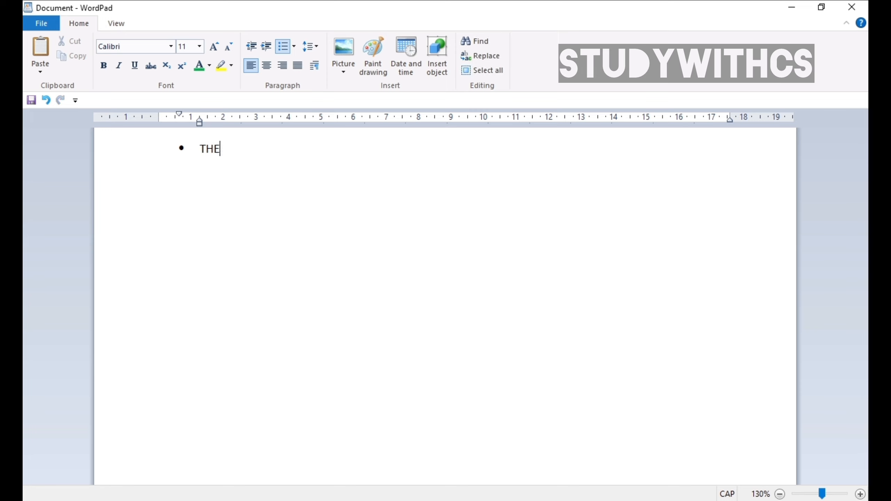
key(BackSpace)
key(BackSpace)
key(BackSpace)
key(BackSpace)
key(BackSpace)
text(THIS IS AN INDIAN)
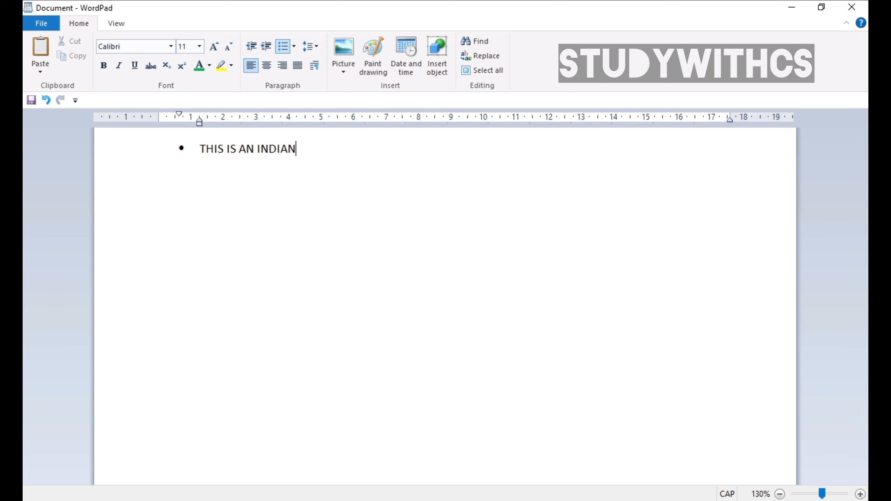
key(BackSpace)
key(BackSpace)
key(BackSpace)
key(BackSpace)
key(BackSpace)
key(BackSpace)
key(BackSpace)
key(BackSpace)
key(BackSpace)
key(BackSpace)
key(BackSpace)
key(BackSpace)
key(BackSpace)
key(BackSpace)
key(BackSpace)
key(BackSpace)
key(BackSpace)
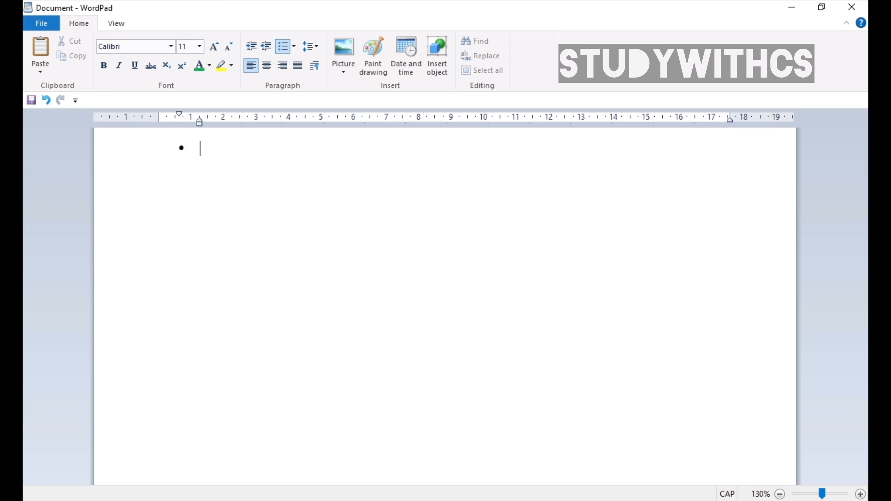
Write "HE IS GOING TO AGRA." as the first bullet and begin a second bullet
text(HE I)
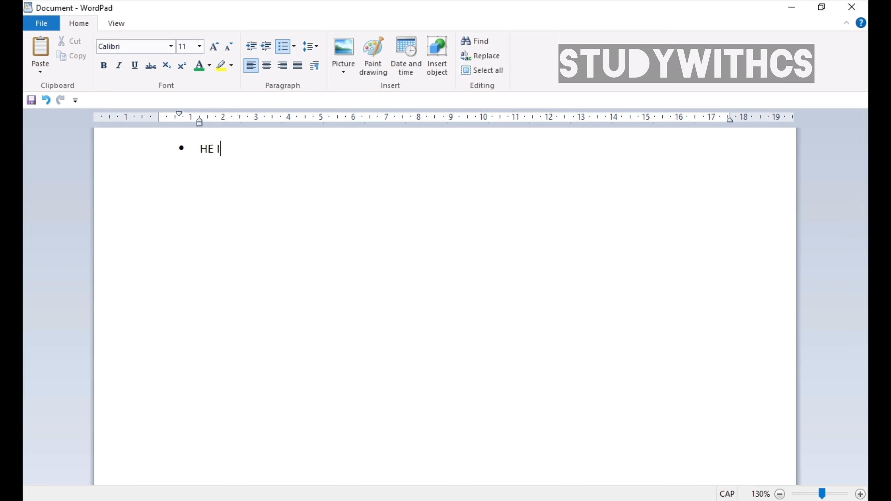
text(S O)
key(BackSpace)
text(GOING TO G)
key(BackSpace)
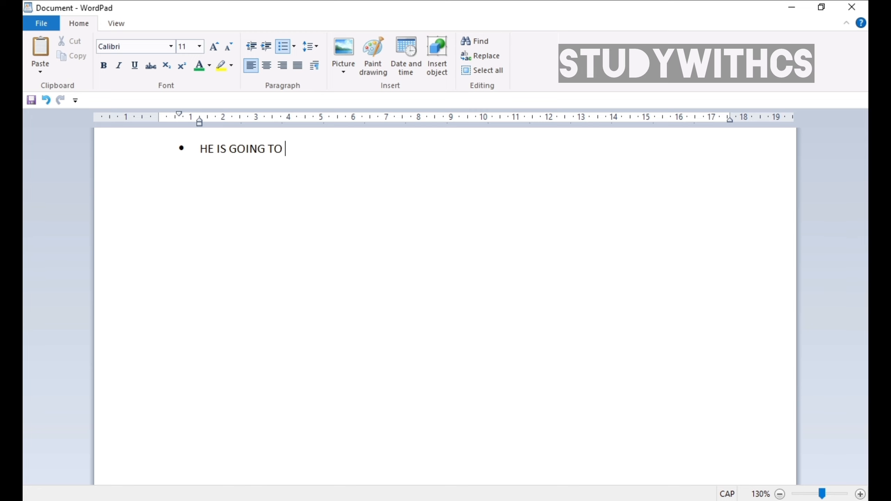
text(G)
key(BackSpace)
text(AGRA.)
key(Return)
Write "HE IS NOT GOING TO AGRA." as the second bullet and begin a third bullet
text(HE IS NOT GOING OT)
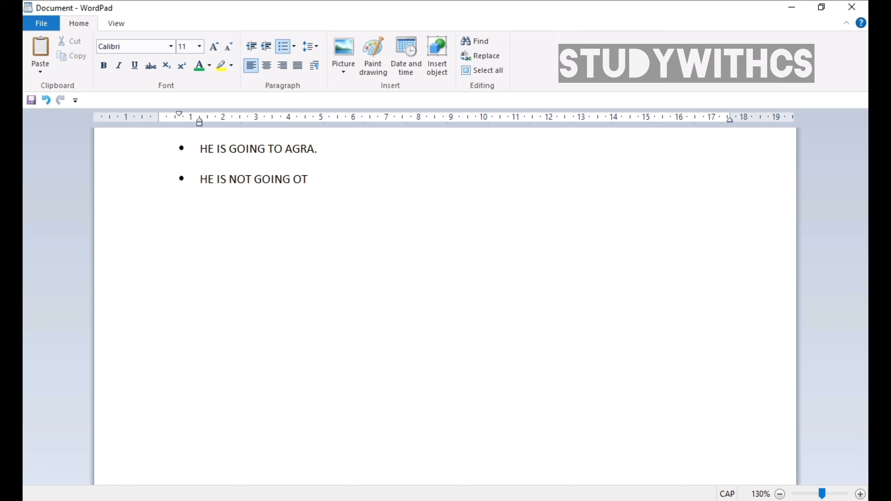
key(BackSpace)
key(BackSpace)
text(TO G)
key(BackSpace)
text(AGRA.)
key(Return)
Fill the third bullet with a first name followed by "IS GOING TO AGRA" and begin a fourth bullet
text(RAM IS )
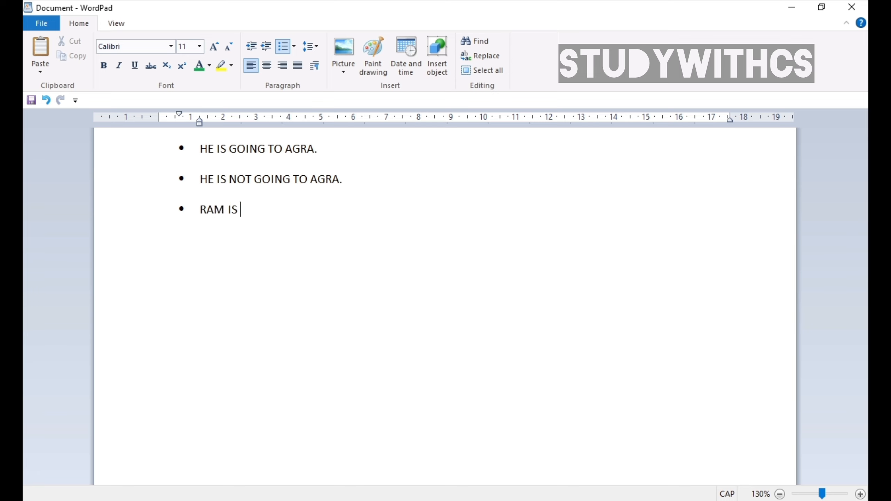
text(GOING TO AGRA)
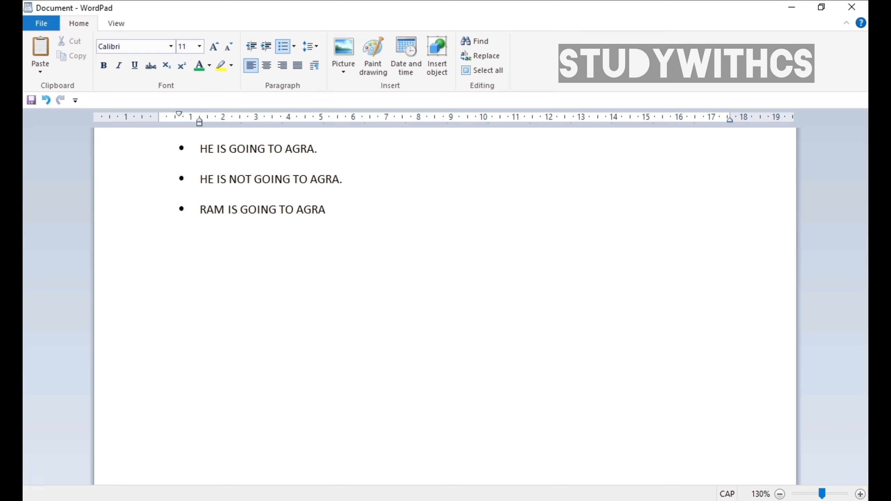
key(Return)
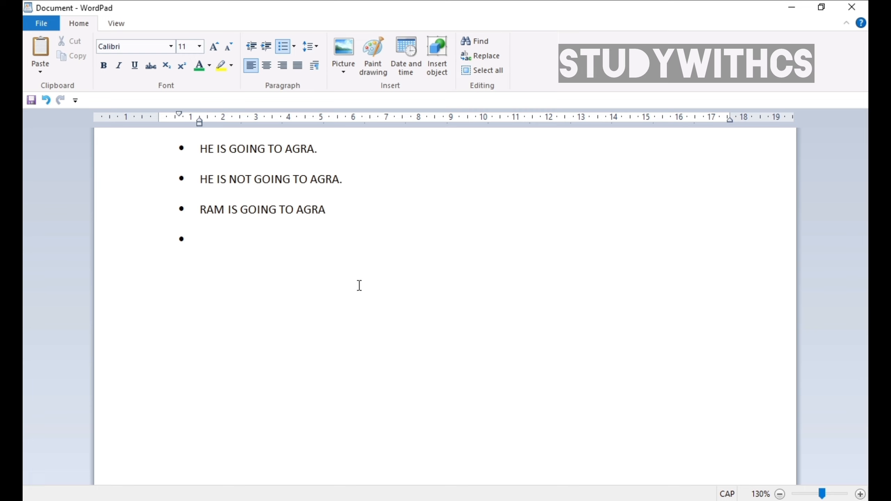
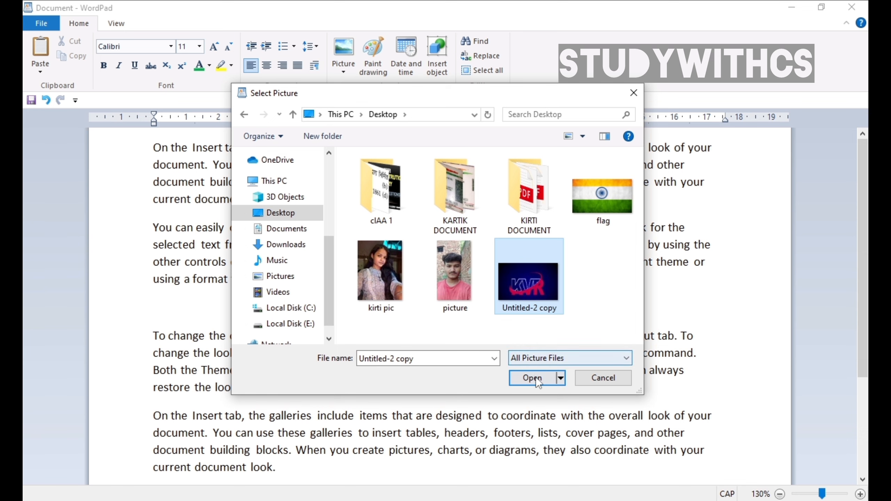
Insert the picture "Untitled-2 copy" from the Desktop folder below the second paragraph and select it
click(537, 378)
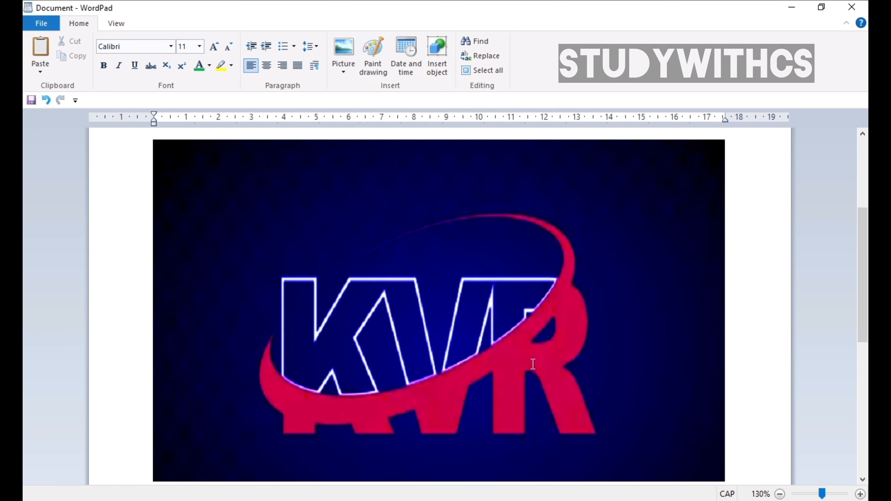
click(475, 293)
Examine the inserted KVR logo picture and its placement between the paragraphs
scroll(482, 295, down, 3)
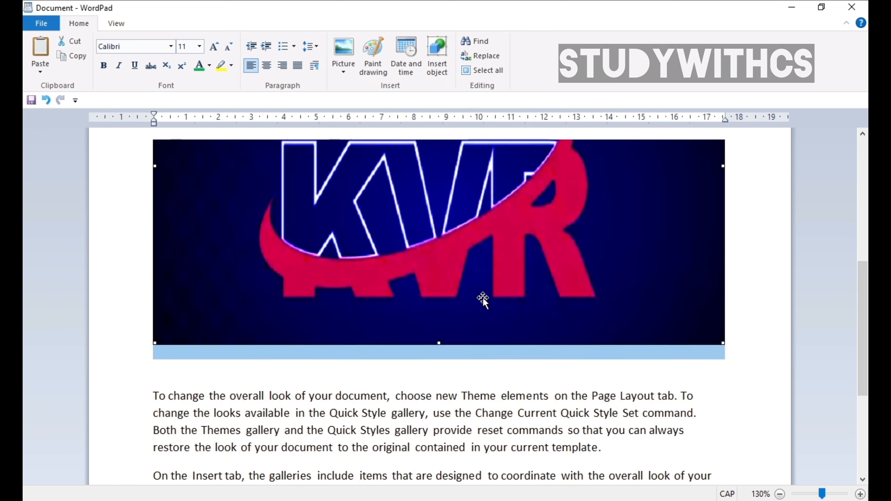
scroll(483, 296, up, 6)
scroll(483, 296, down, 5)
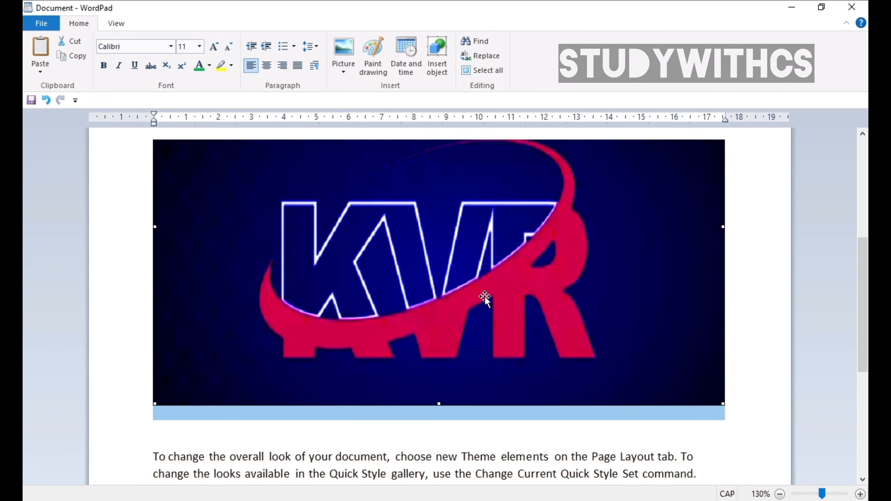
scroll(485, 297, down, 3)
scroll(484, 296, down, 2)
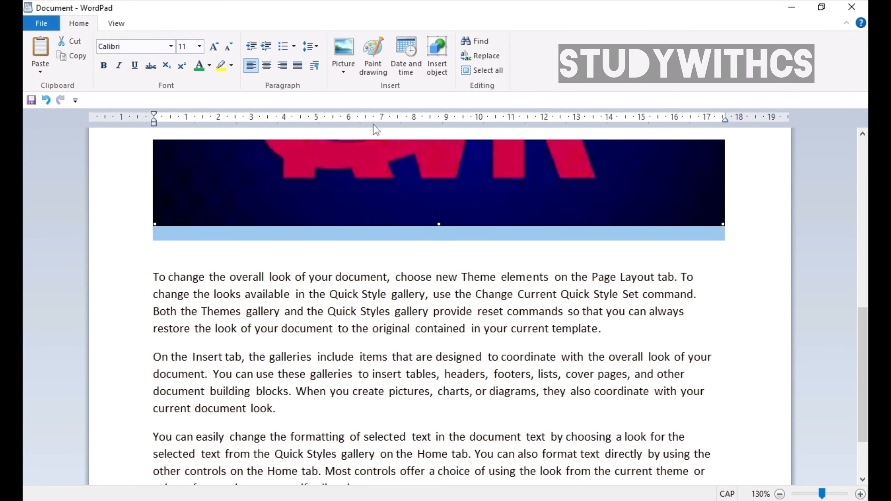
scroll(396, 180, up, 5)
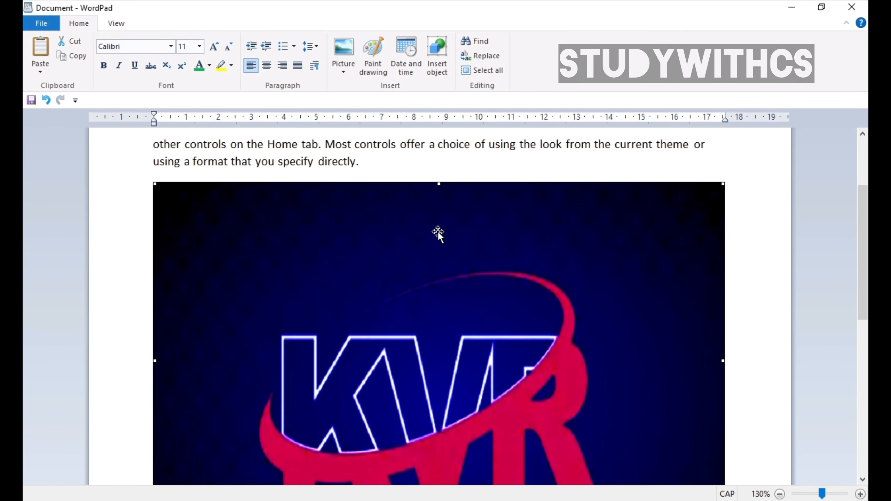
scroll(438, 240, down, 8)
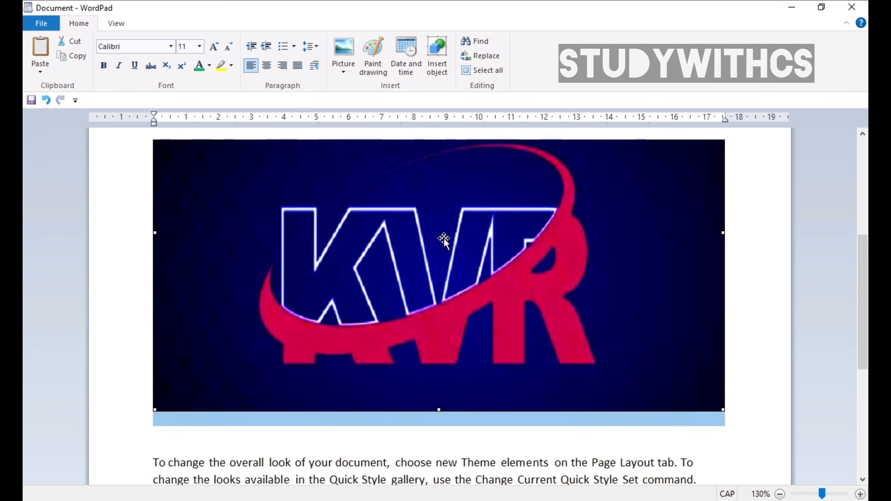
scroll(461, 267, up, 8)
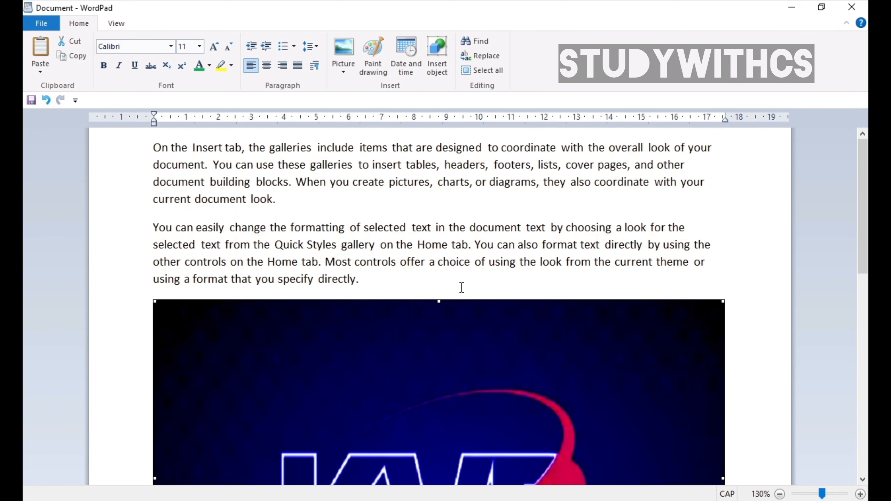
scroll(462, 303, down, 5)
scroll(469, 313, up, 1)
scroll(472, 324, down, 1)
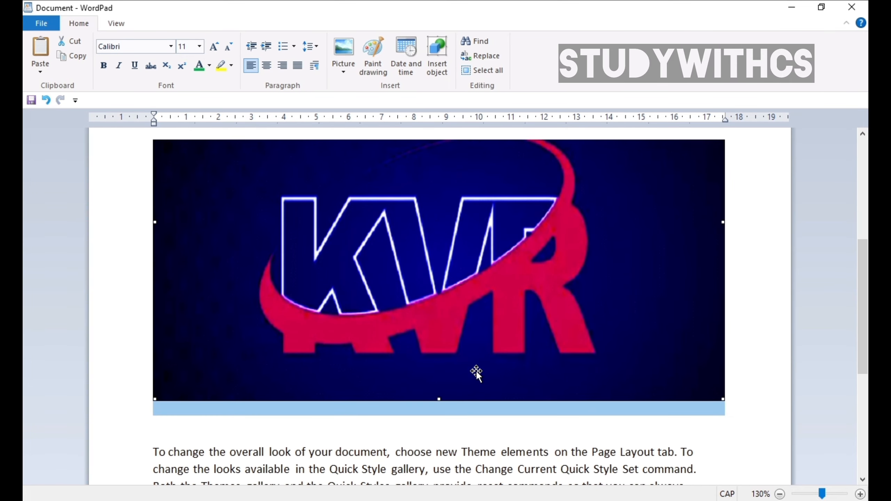
Add a new line after the document's last paragraph and open the file selection for another picture there
scroll(478, 373, down, 7)
click(400, 418)
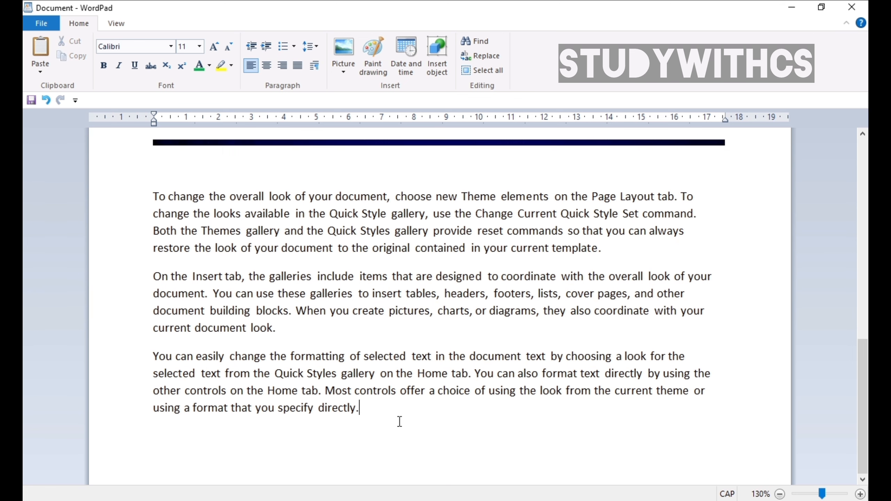
key(Return)
click(340, 73)
click(367, 89)
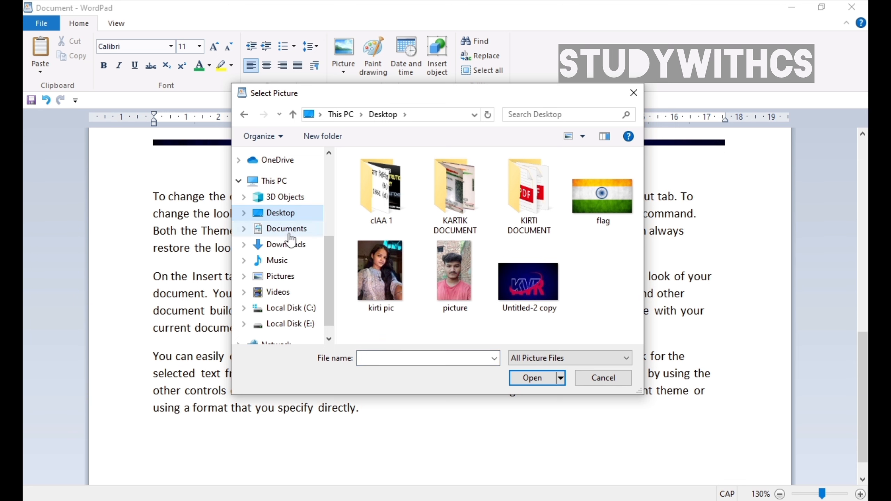
Browse the Documents and Downloads folders and look through the pictures in Downloads
click(286, 230)
click(294, 245)
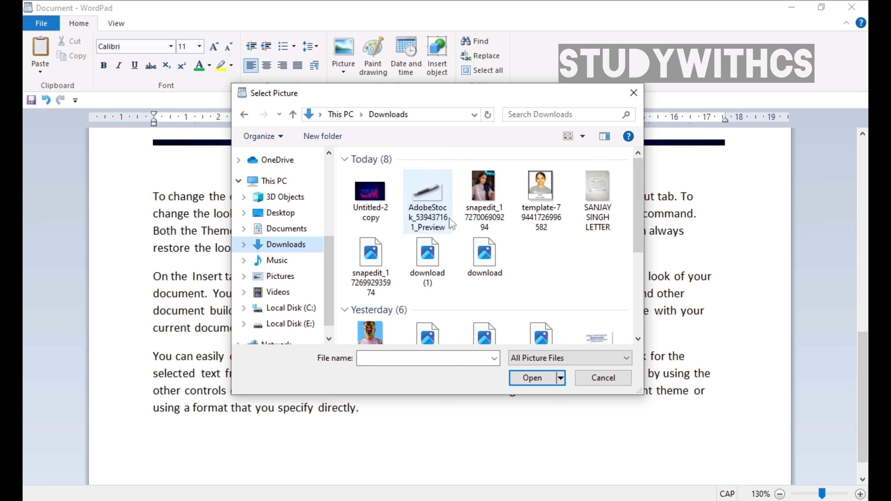
click(374, 203)
drag(429, 96, 390, 94)
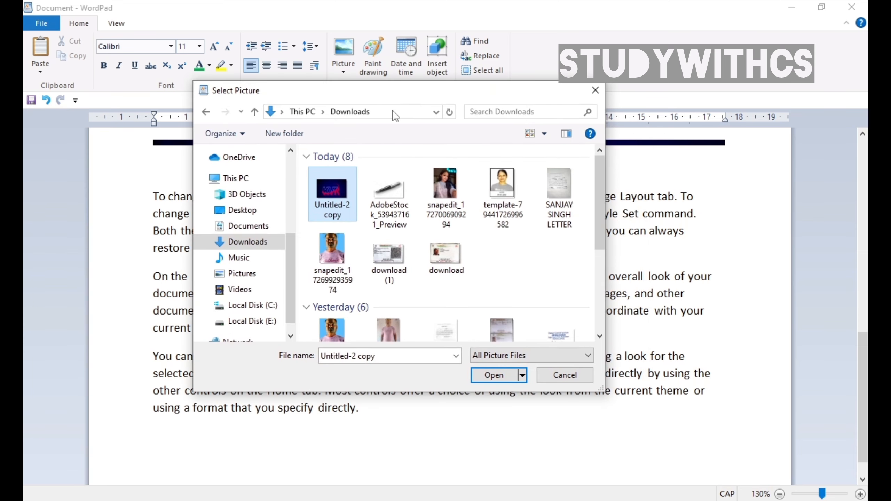
scroll(505, 216, down, 5)
scroll(504, 216, up, 5)
Insert the picture "flag" from the Desktop folder on the new line and select it
click(236, 212)
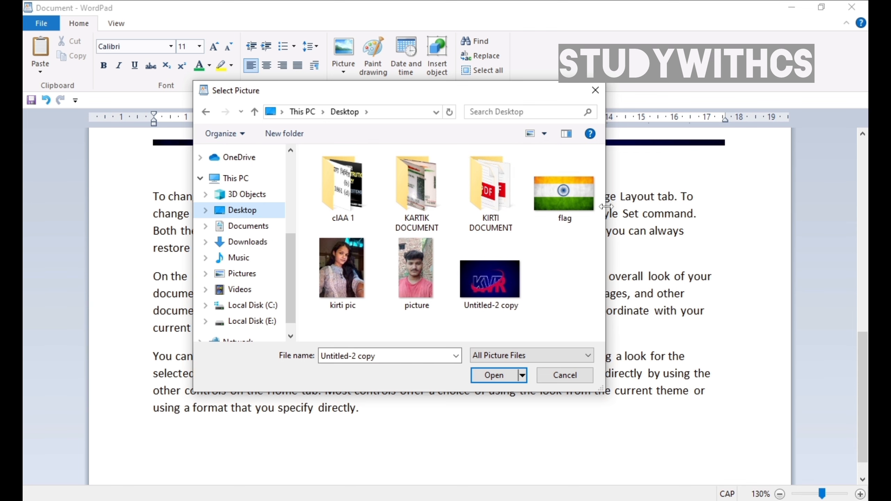
click(564, 193)
click(495, 375)
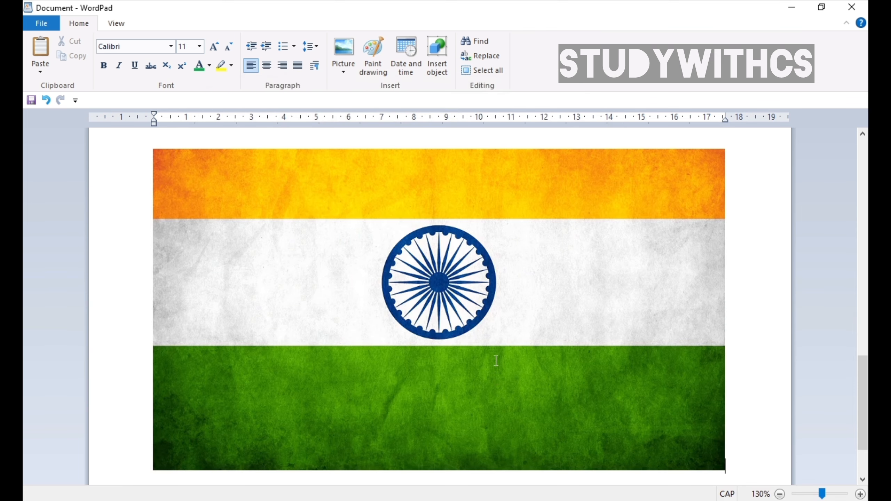
scroll(484, 333, up, 5)
scroll(456, 351, down, 4)
click(434, 344)
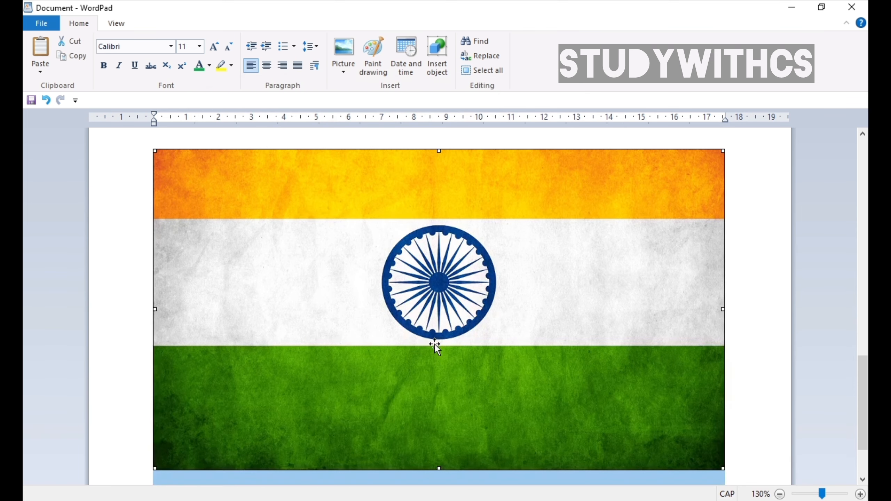
Resize the KVR logo picture to 50% of its original size with the aspect ratio locked
scroll(435, 342, down, 2)
scroll(439, 337, up, 10)
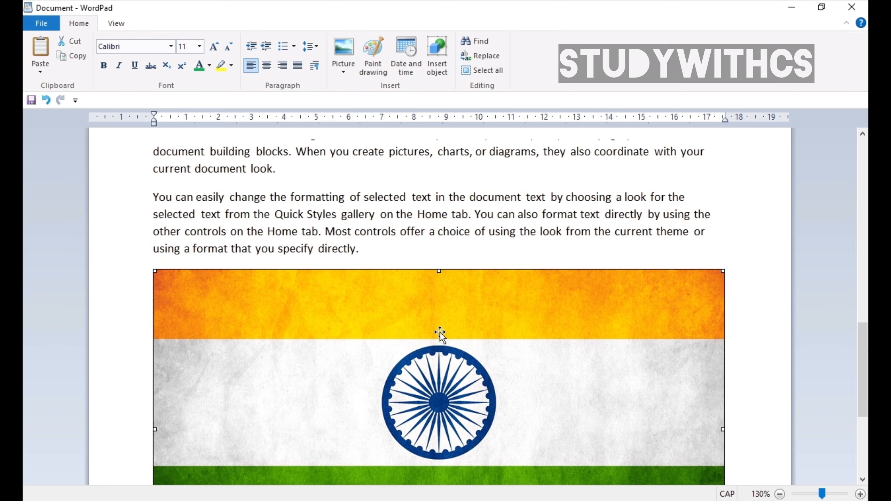
scroll(435, 337, up, 3)
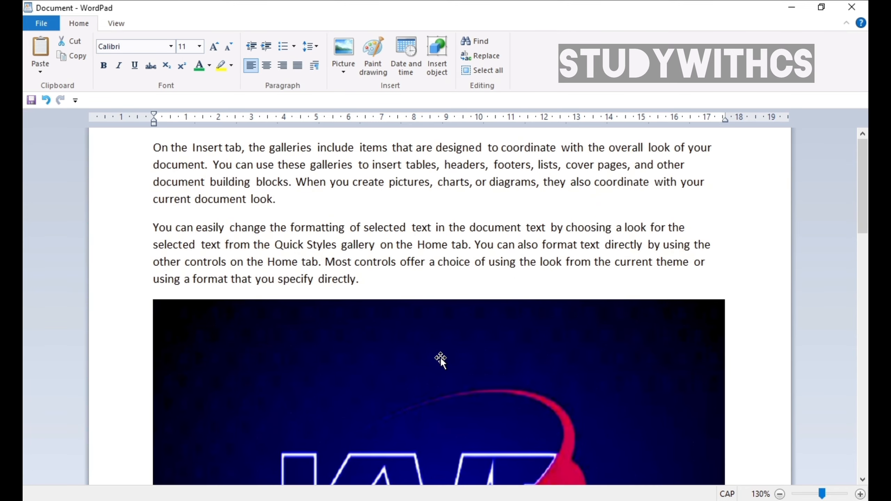
scroll(440, 357, down, 4)
click(440, 357)
click(345, 70)
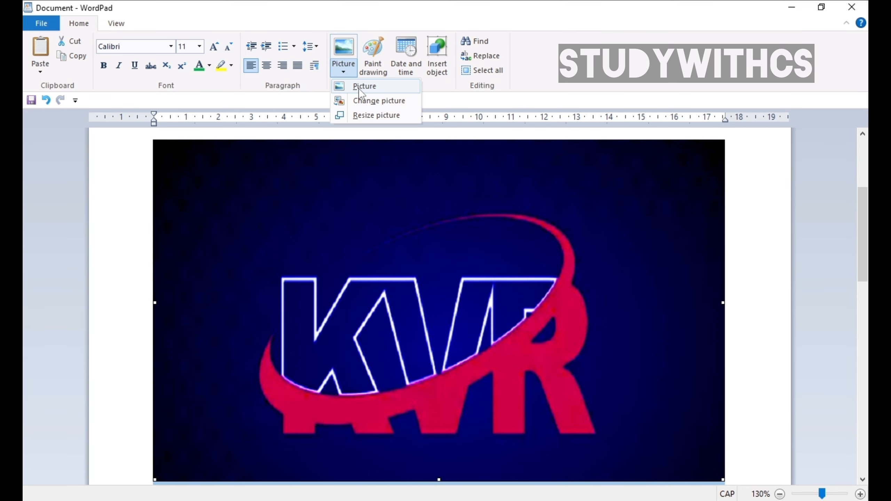
click(373, 115)
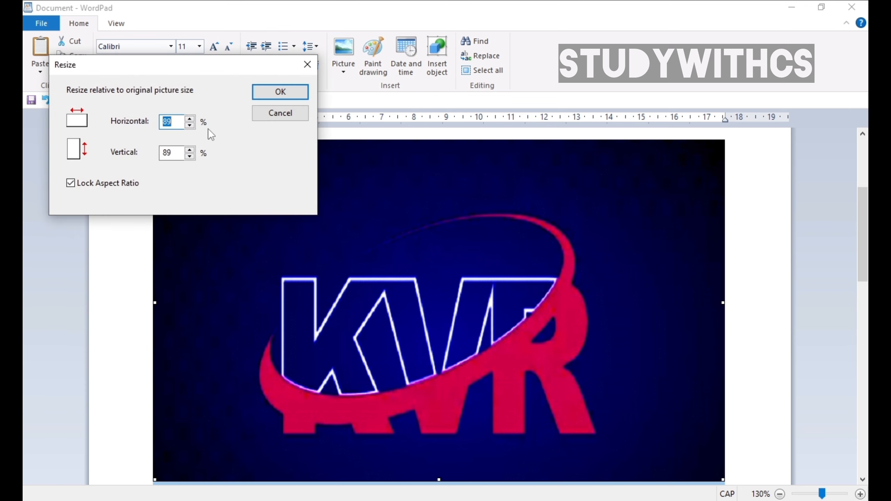
text(50)
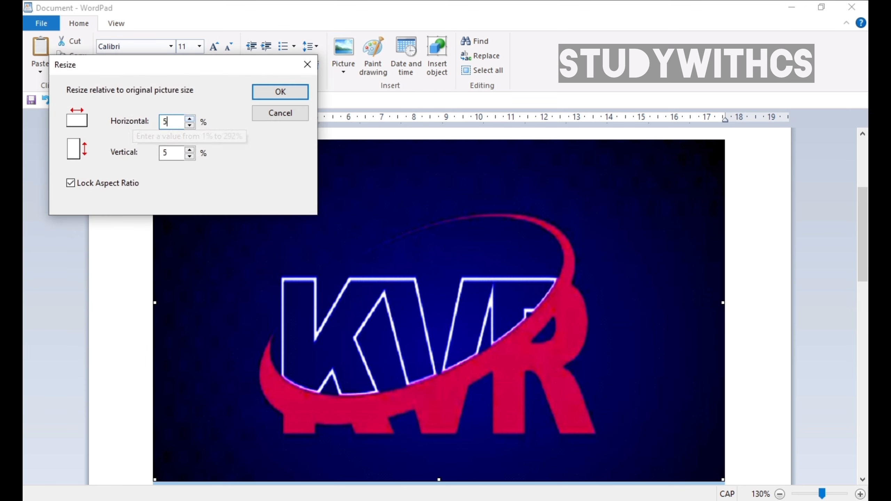
click(294, 90)
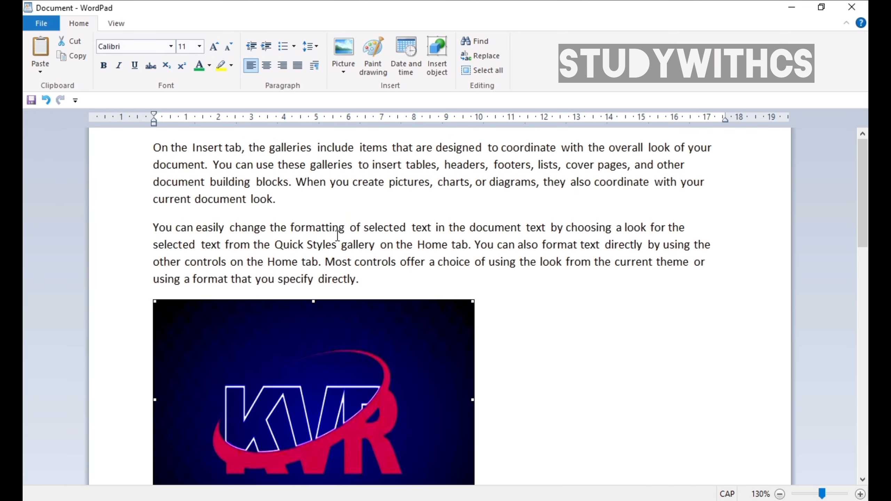
Replace the KVR logo picture with the picture "9" from the cIAA 1 folder on the Desktop
click(341, 74)
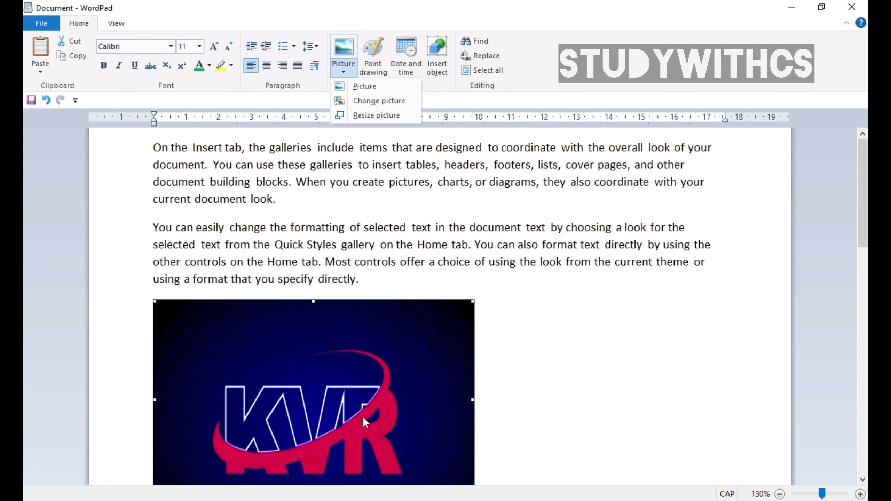
scroll(363, 417, down, 3)
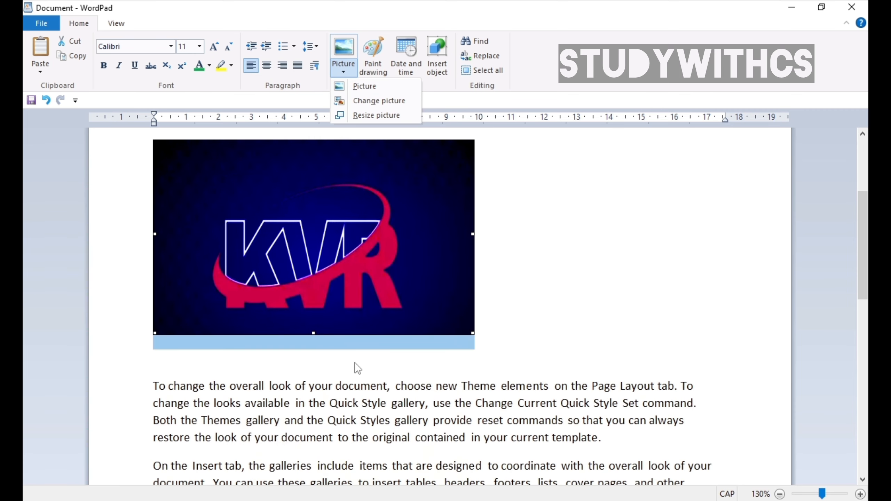
click(372, 106)
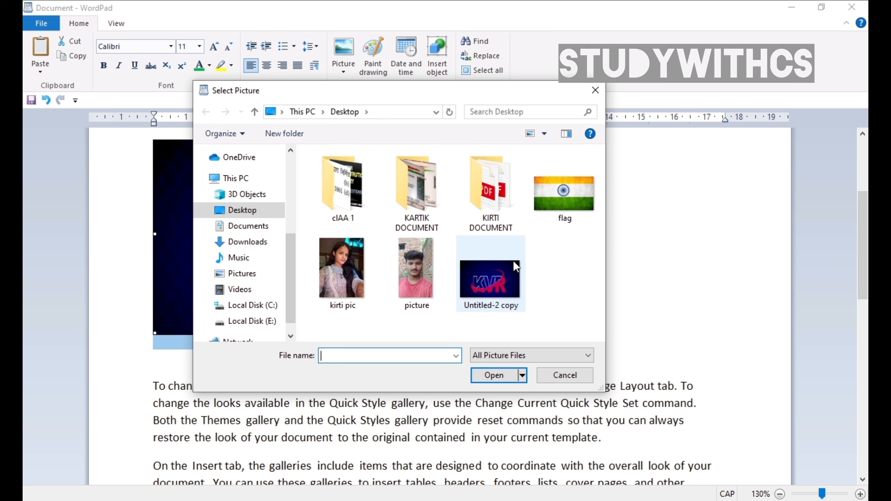
double_click(365, 196)
scroll(436, 260, down, 5)
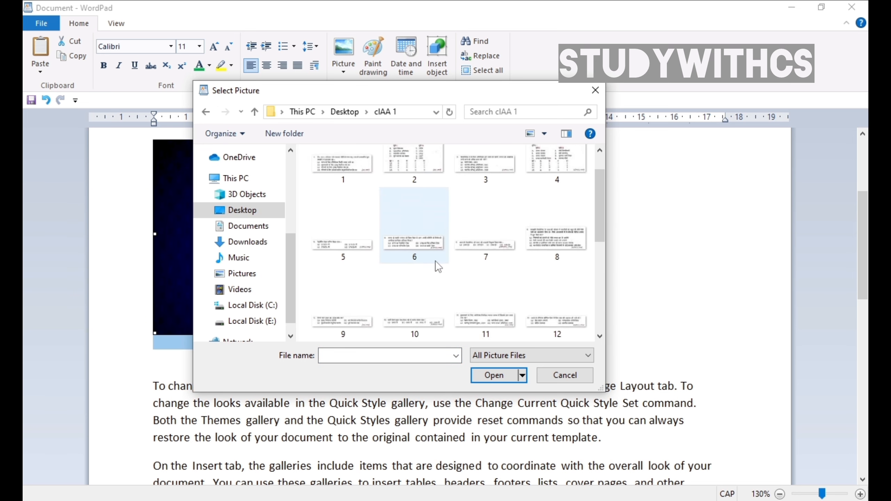
scroll(441, 260, up, 3)
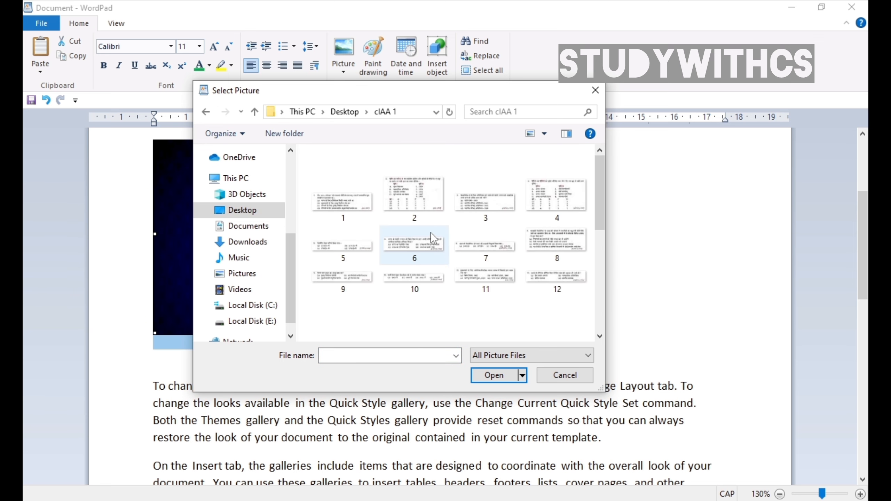
scroll(385, 262, down, 5)
scroll(401, 267, up, 3)
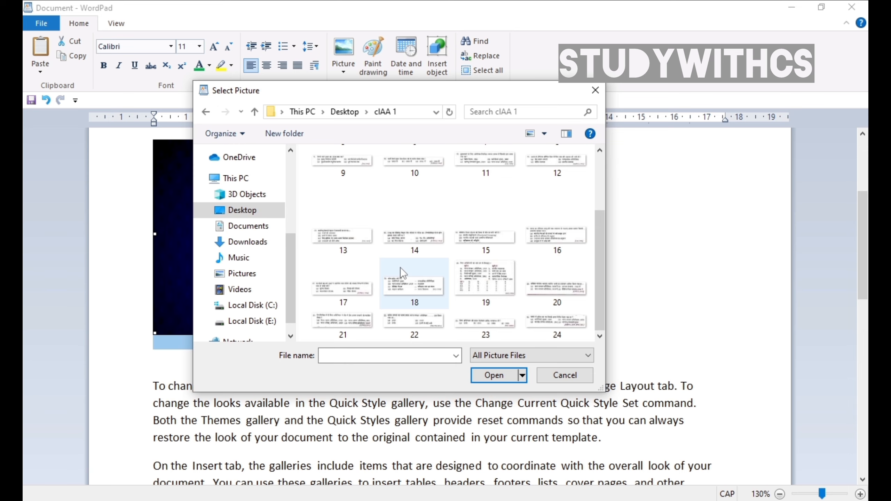
double_click(352, 167)
click(389, 181)
scroll(389, 181, up, 3)
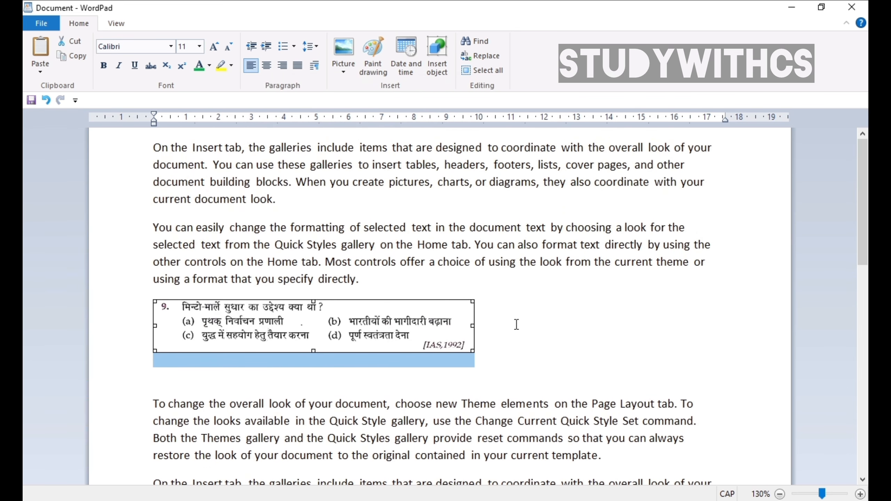
click(516, 325)
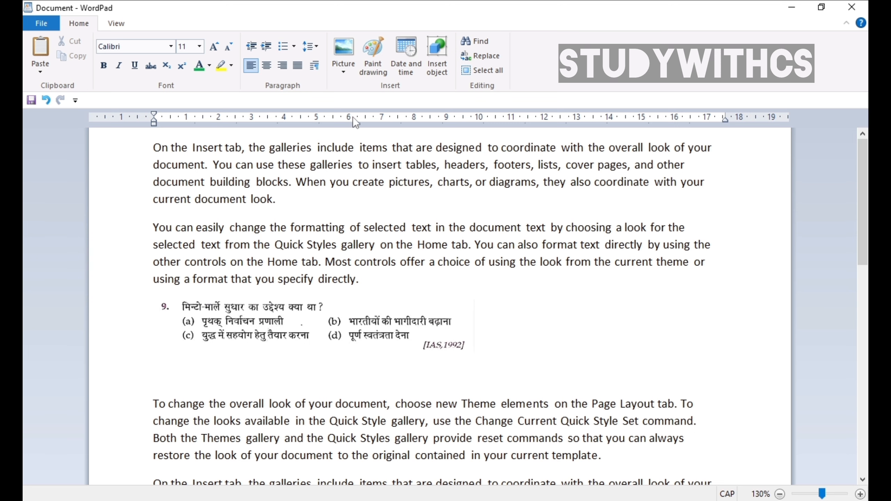
click(345, 72)
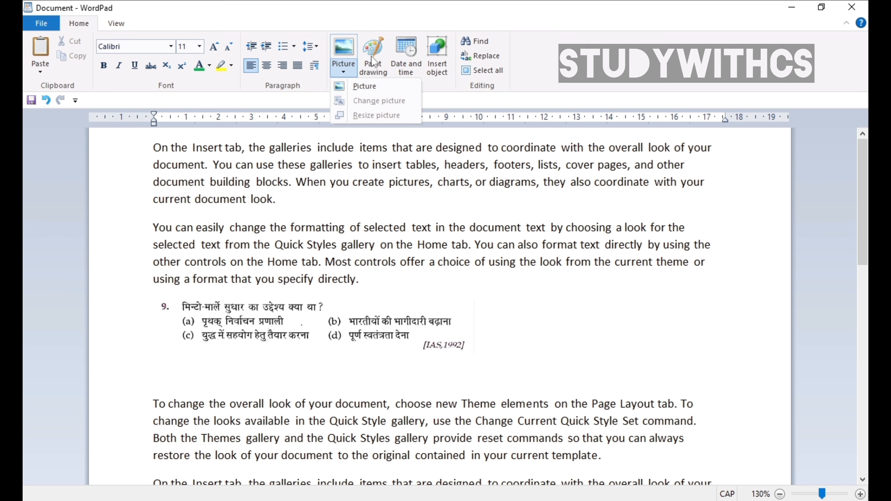
click(438, 225)
Insert a Paint drawing on a new line after the "On the Insert tab" paragraph and enlarge its canvas to about 453 × 320 px
click(332, 198)
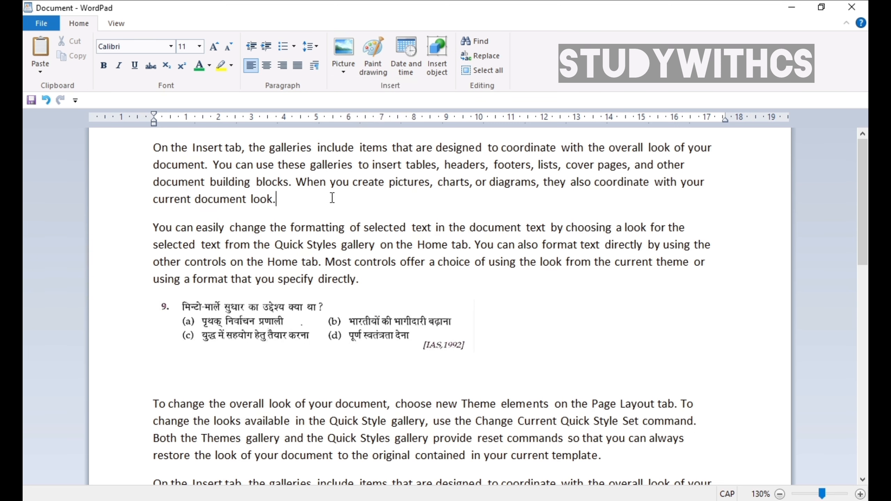
key(Return)
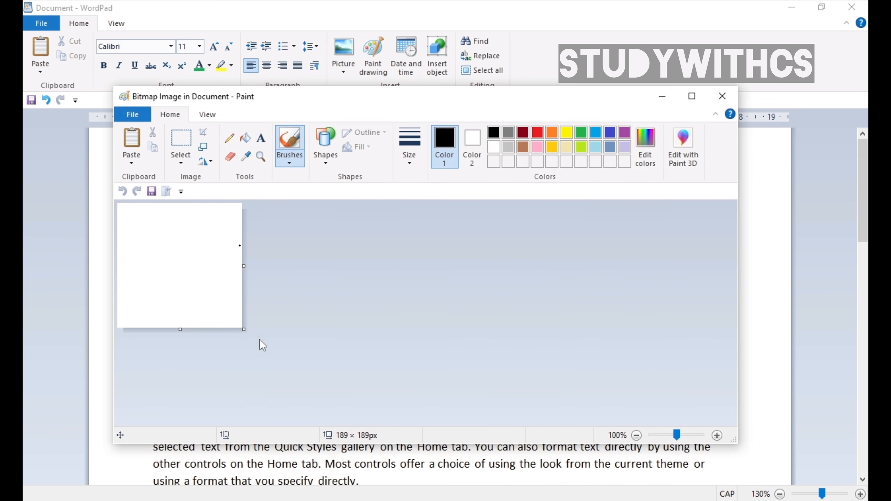
drag(241, 333, 417, 416)
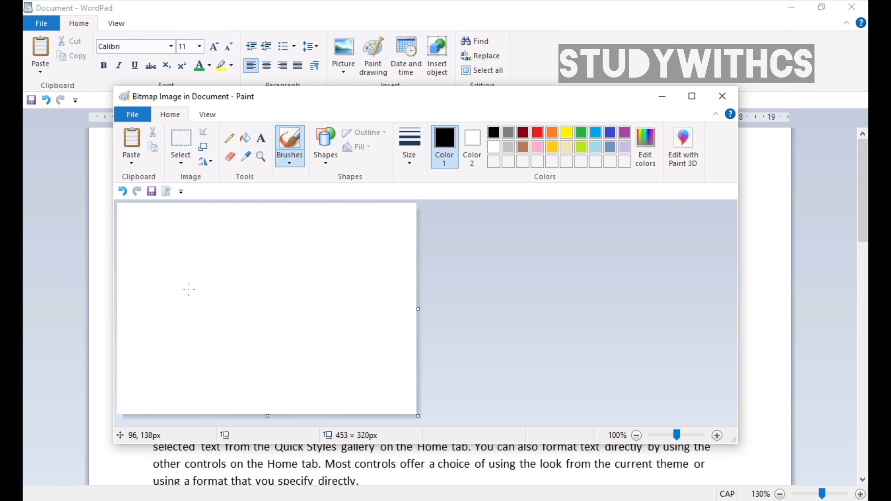
Draw ten black-outlined ellipses of varying sizes scattered across the canvas
click(325, 156)
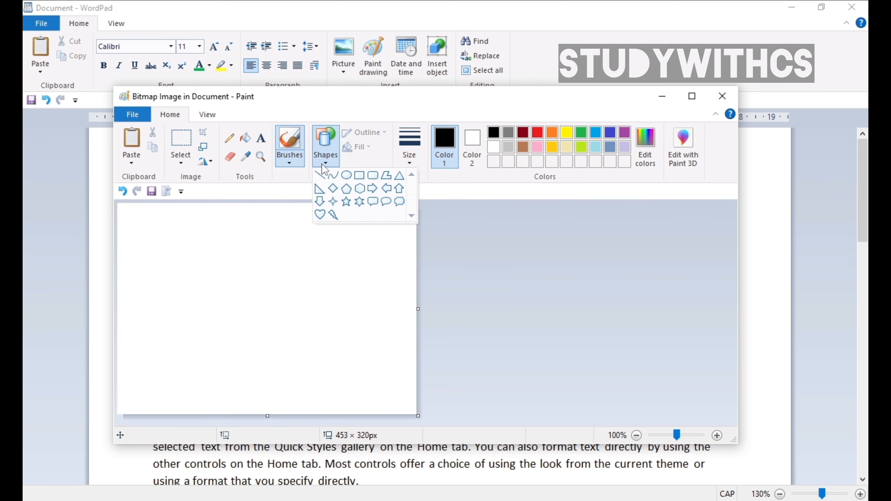
click(346, 174)
mouse_move(143, 222)
mouse_down()
mouse_move(205, 271)
mouse_move(270, 290)
mouse_up()
mouse_move(284, 253)
mouse_down()
mouse_move(348, 312)
mouse_move(392, 337)
mouse_up()
mouse_move(182, 304)
mouse_down()
mouse_move(245, 349)
mouse_move(354, 398)
mouse_up()
drag(349, 229, 379, 253)
drag(265, 318, 294, 340)
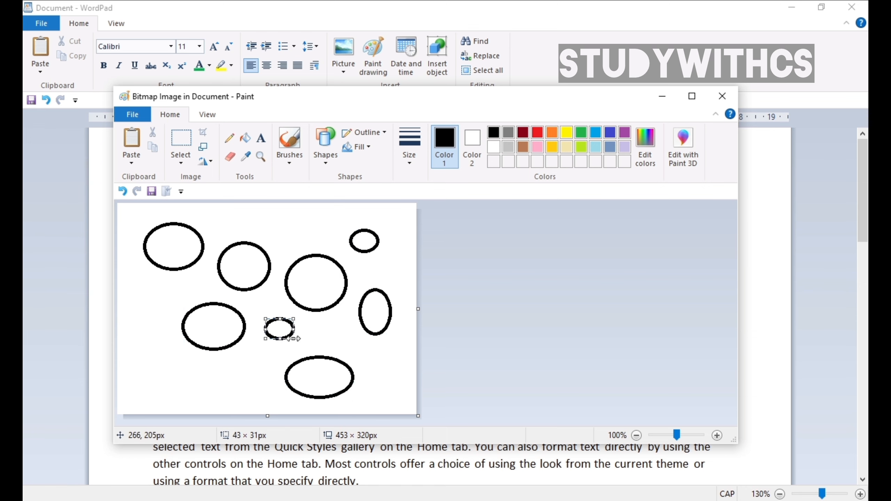
mouse_move(172, 324)
mouse_down()
mouse_move(149, 364)
mouse_move(216, 404)
mouse_up()
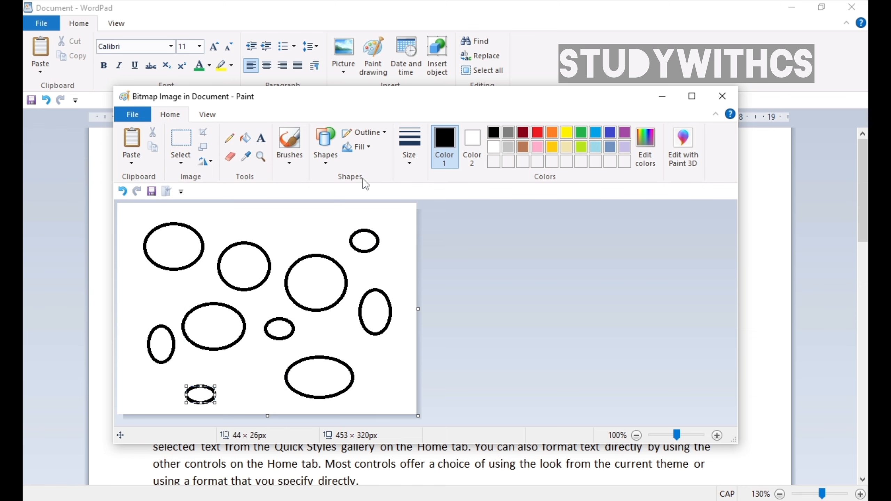
Fill the background around the ellipses with dark red and return to the WordPad document with the finished drawing
click(246, 138)
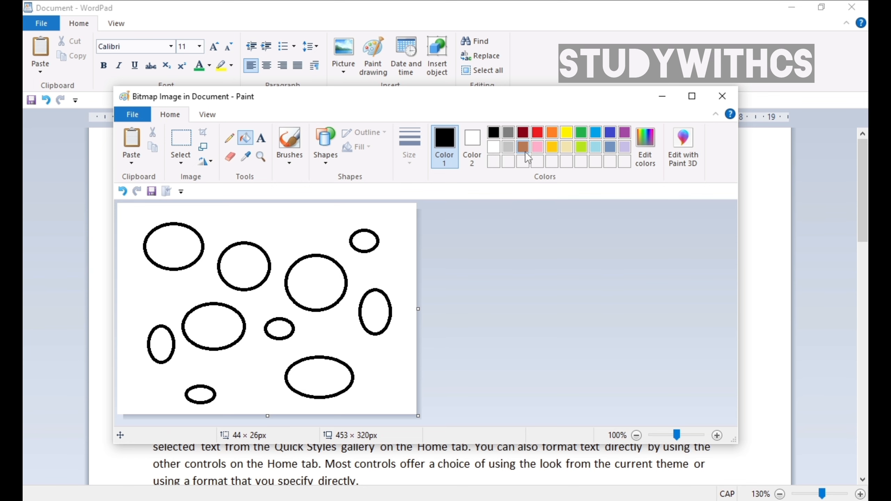
click(524, 135)
click(400, 210)
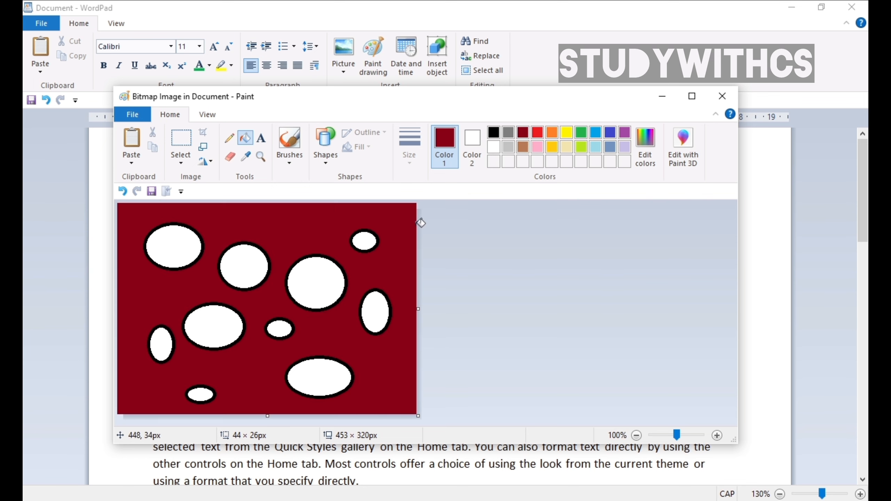
click(722, 96)
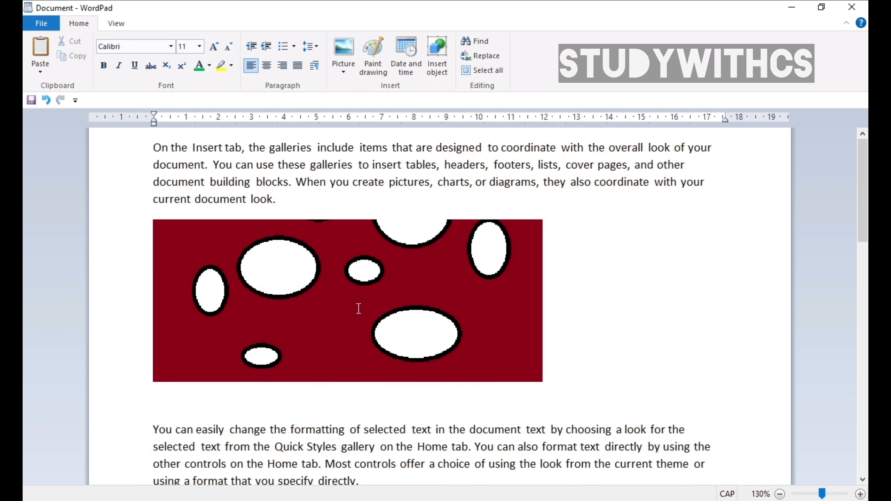
scroll(362, 299, down, 3)
scroll(362, 299, up, 3)
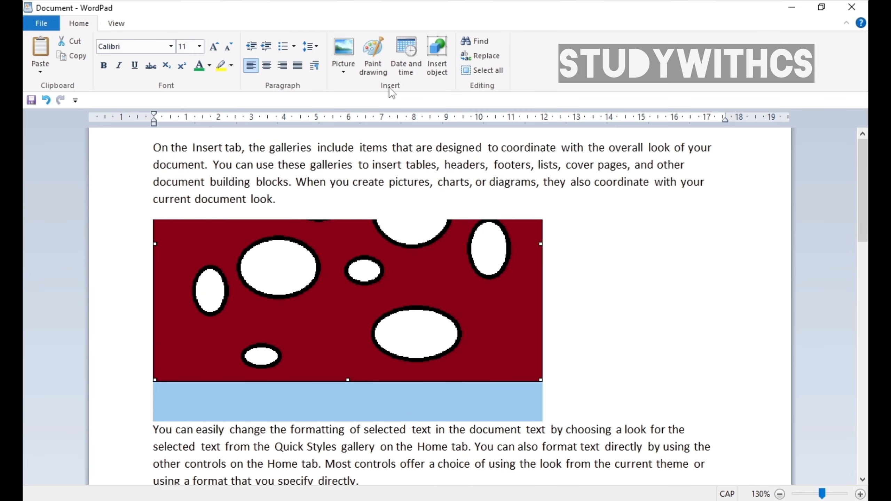
click(449, 178)
Add an empty line after the "To change the overall look" paragraph that follows the question picture
scroll(452, 210, down, 15)
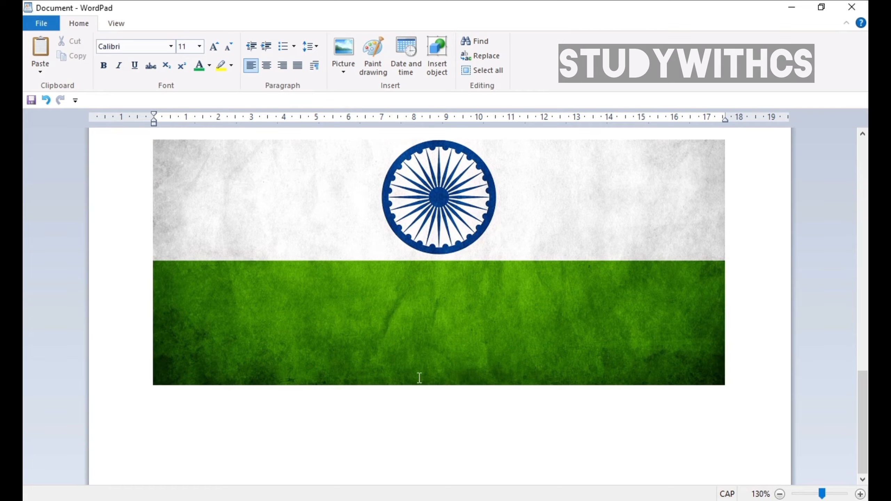
scroll(419, 378, up, 10)
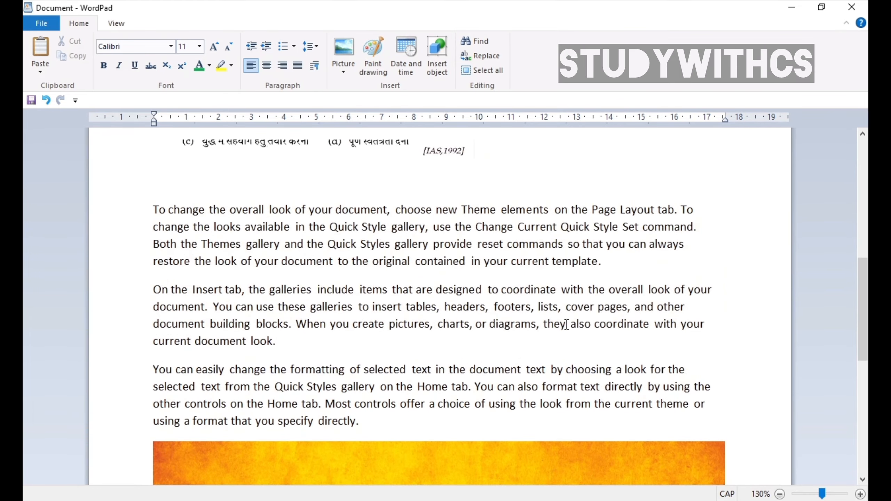
click(611, 264)
key(Return)
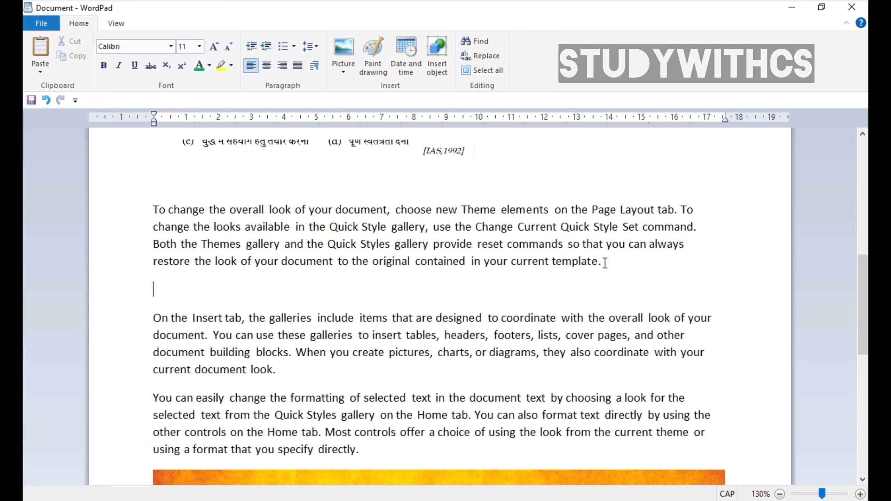
Insert the current date in the format "Sunday, 22 September, 2024" after the "To change the overall look" paragraph
click(404, 63)
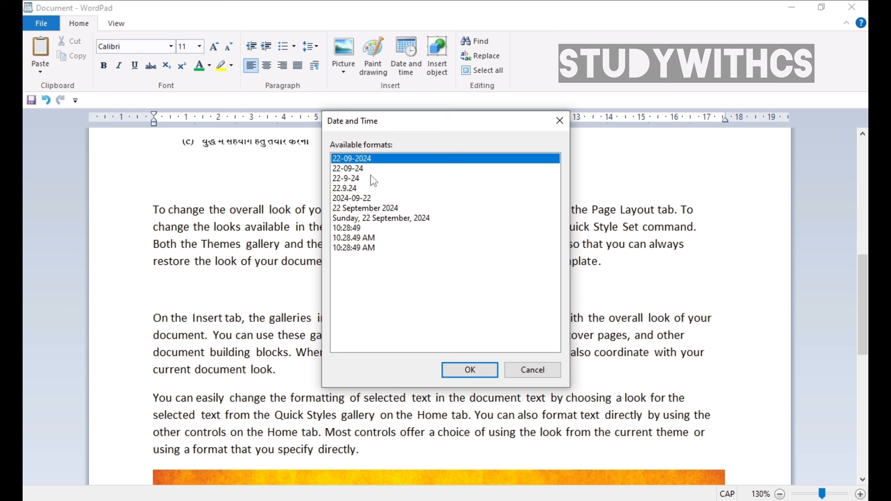
click(375, 201)
click(381, 219)
click(377, 229)
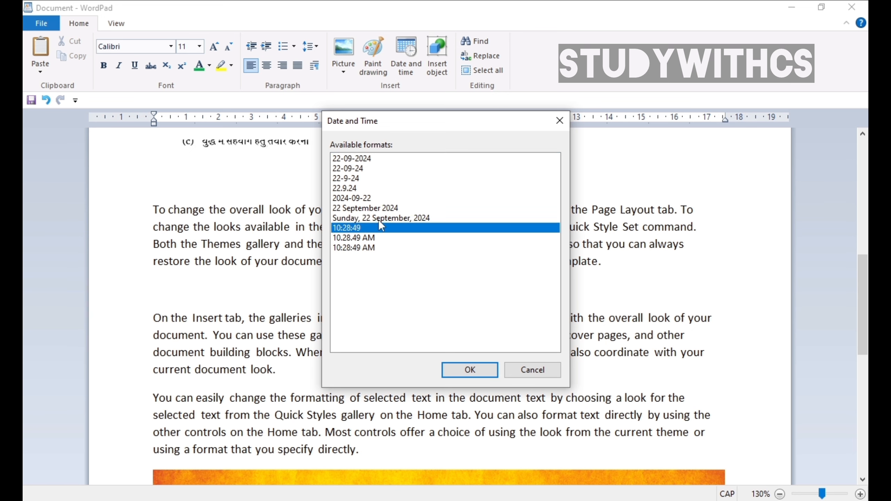
click(381, 221)
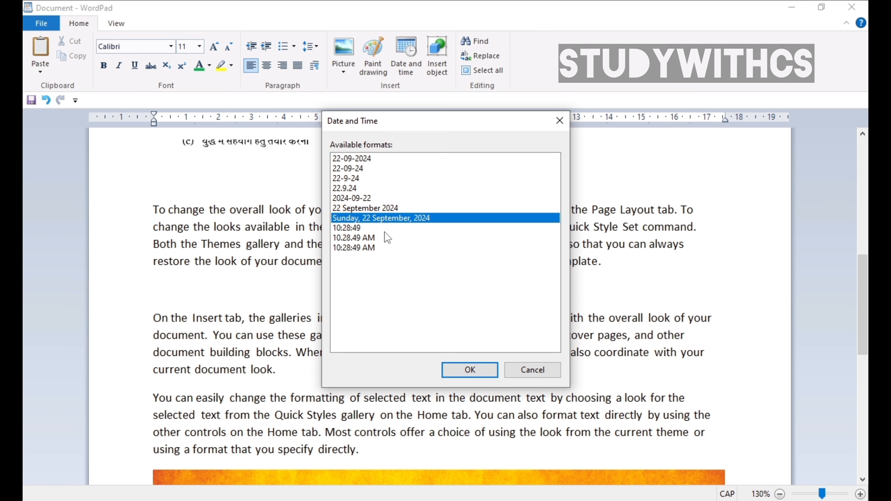
click(368, 239)
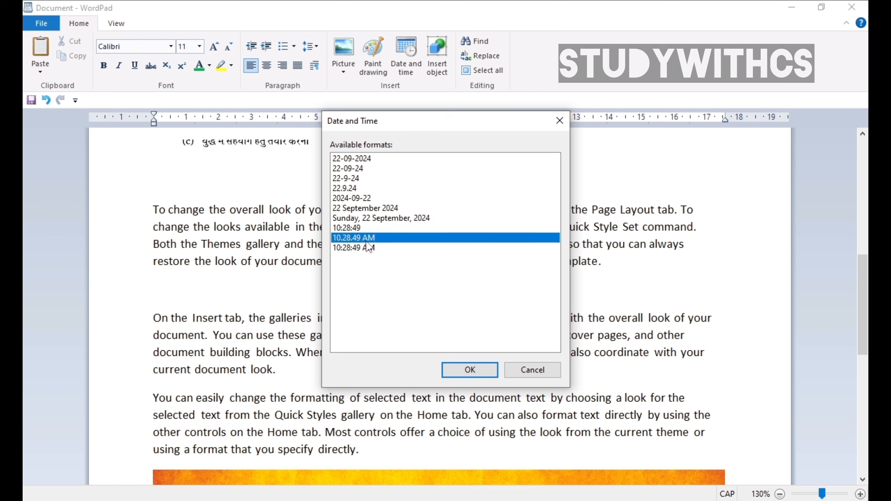
click(363, 218)
click(470, 370)
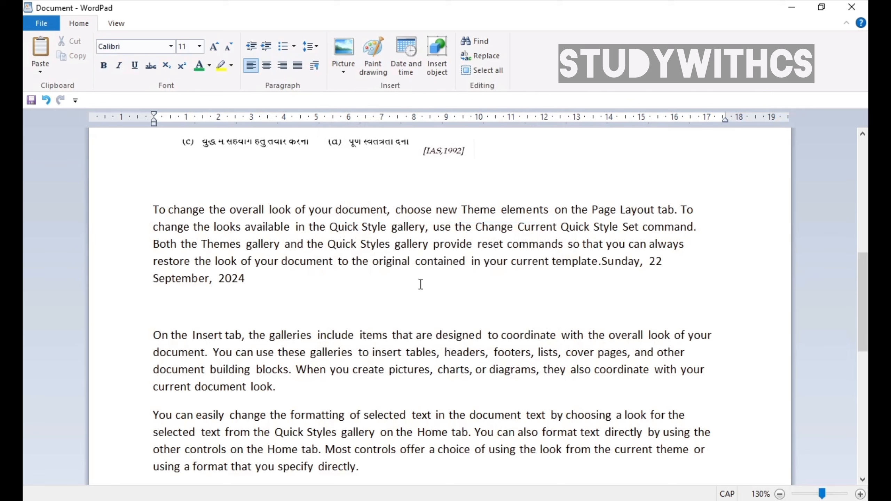
Move the inserted date onto its own line and add an empty line below it
click(602, 262)
key(Return)
click(308, 294)
key(Return)
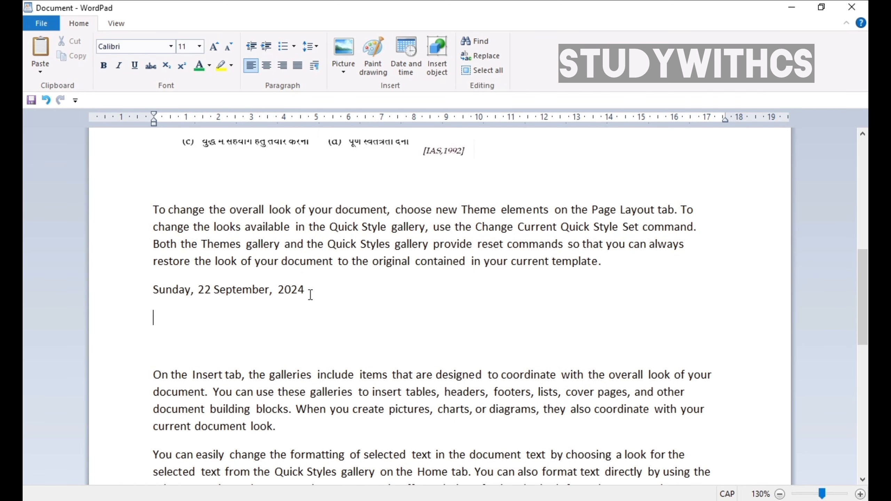
Insert the date a second time on the new line, again as "Sunday, 22 September, 2024"
click(412, 70)
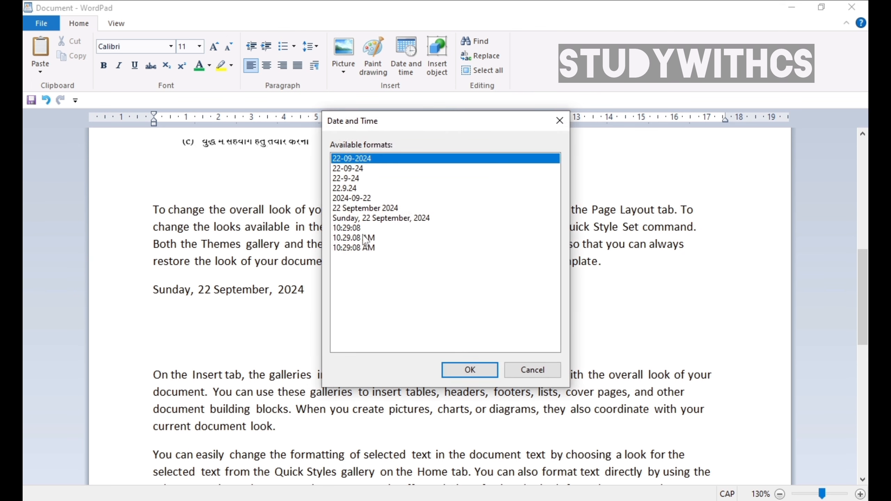
click(363, 218)
click(469, 370)
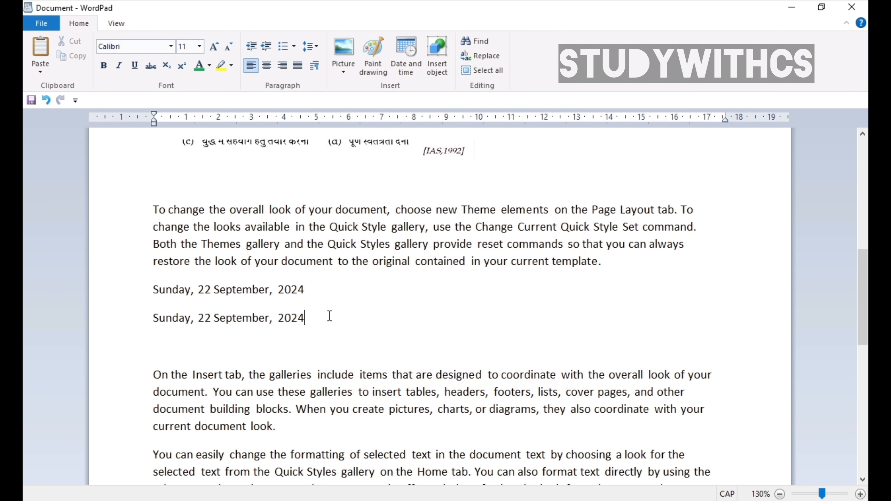
Add a new line below the second date and insert a new Paintbrush Picture object there
key(Return)
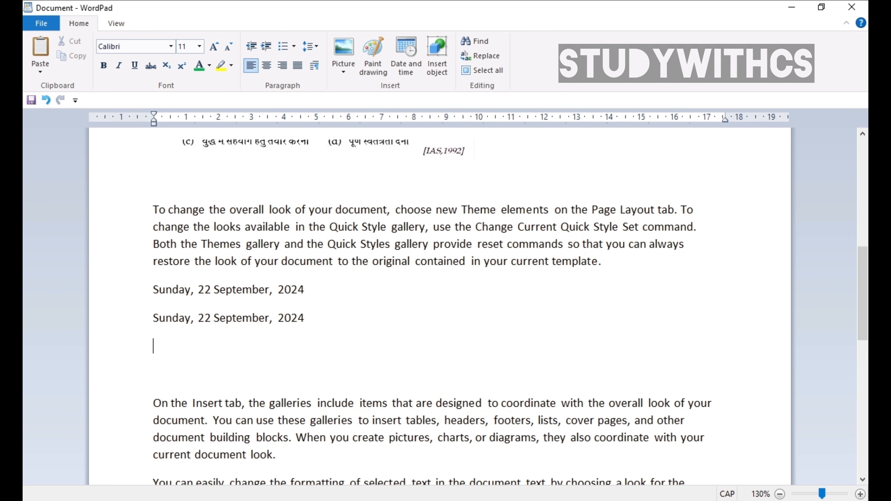
click(440, 70)
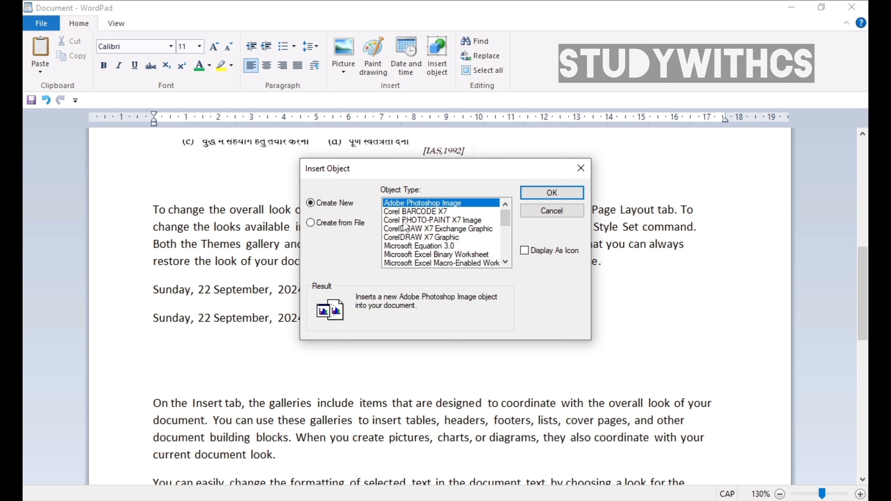
drag(506, 218, 505, 247)
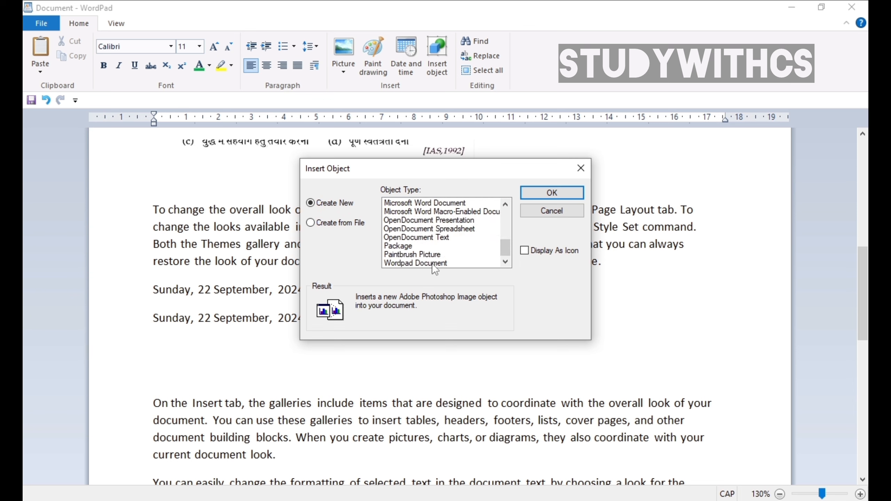
click(422, 257)
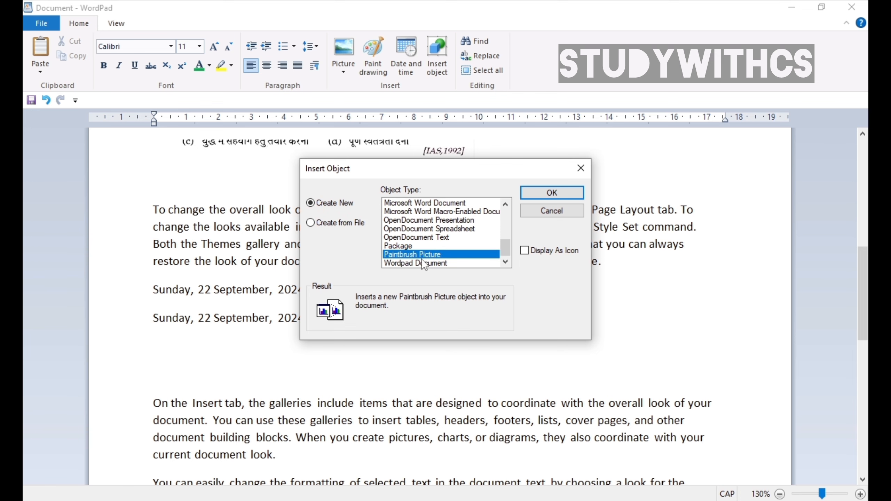
click(538, 196)
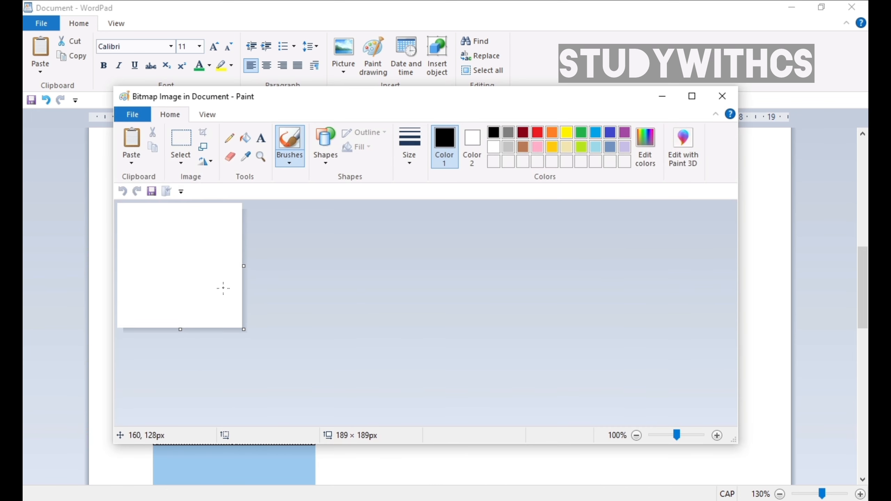
Scribble black freehand brush strokes across the Paint canvas and return to the document with the drawing embedded
mouse_move(190, 239)
mouse_down()
mouse_move(141, 240)
mouse_move(135, 282)
mouse_move(173, 294)
mouse_move(229, 268)
mouse_up()
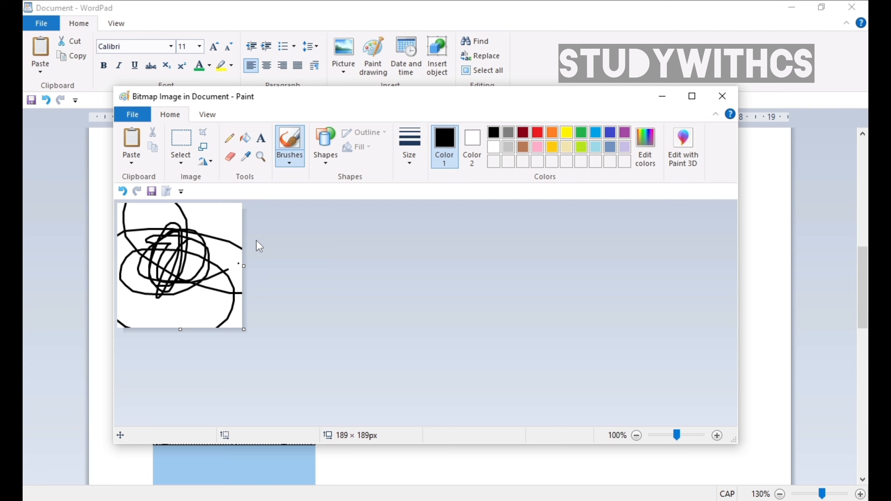
click(722, 96)
scroll(251, 355, down, 5)
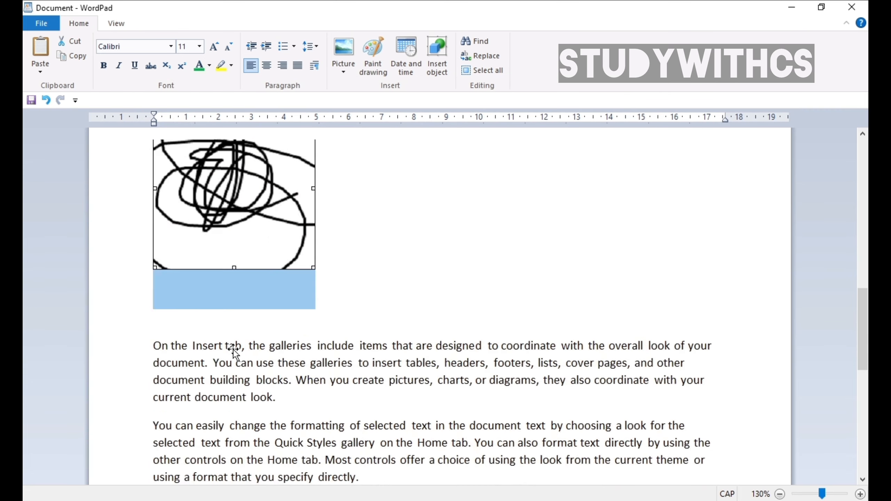
scroll(384, 286, up, 4)
click(384, 286)
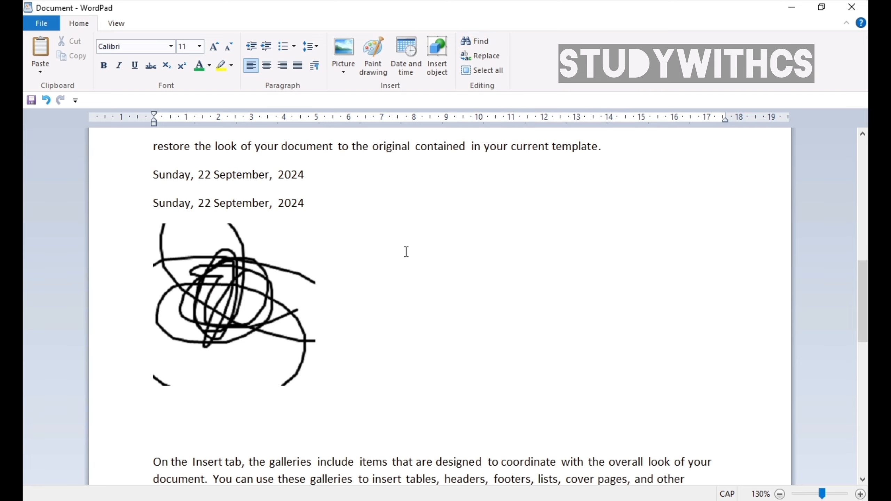
Delete the entire document content and paste the copied sample paragraphs in its place
scroll(407, 252, up, 10)
key(ctrl+a)
key(Delete)
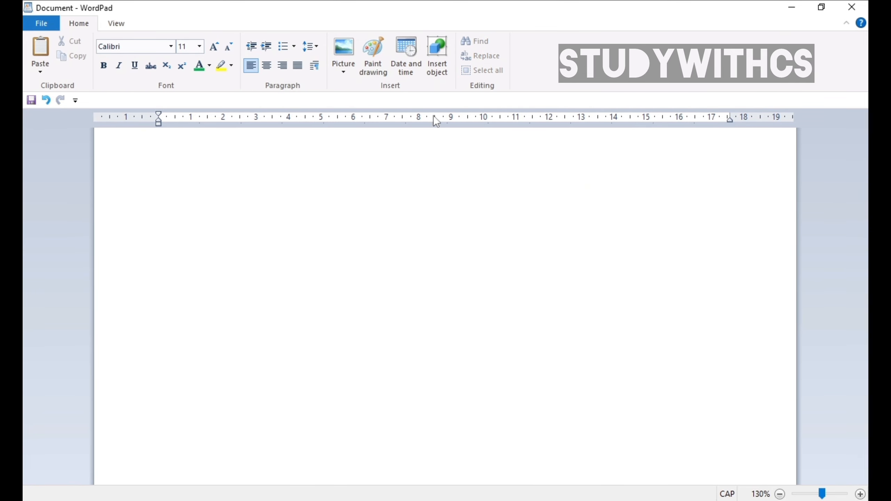
key(ctrl+v)
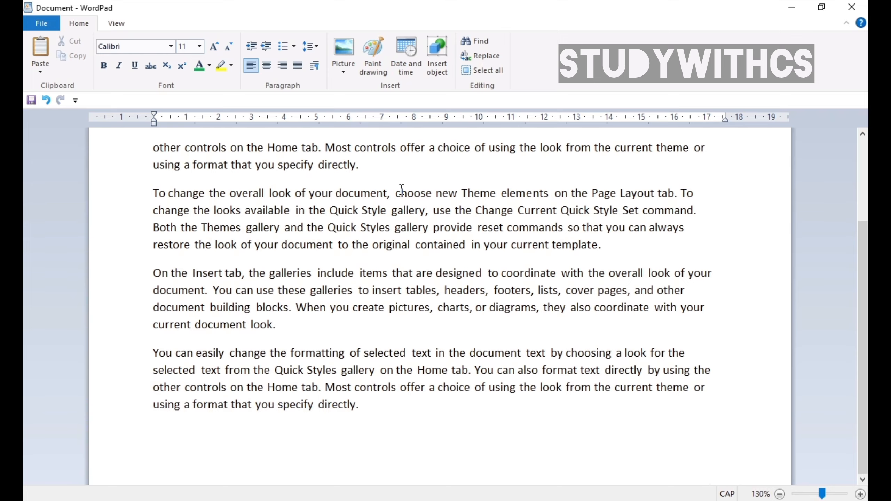
scroll(331, 214, up, 2)
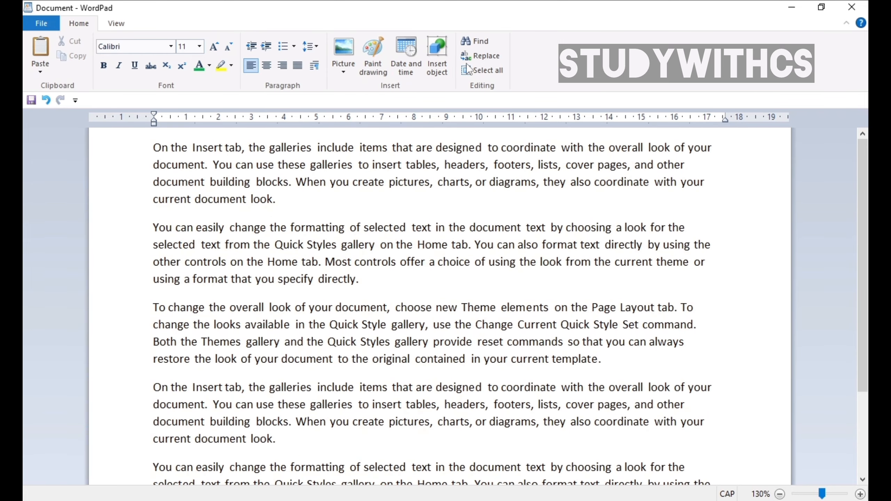
Search the document for "GALLERIES", step through the matches, and close the search
click(484, 45)
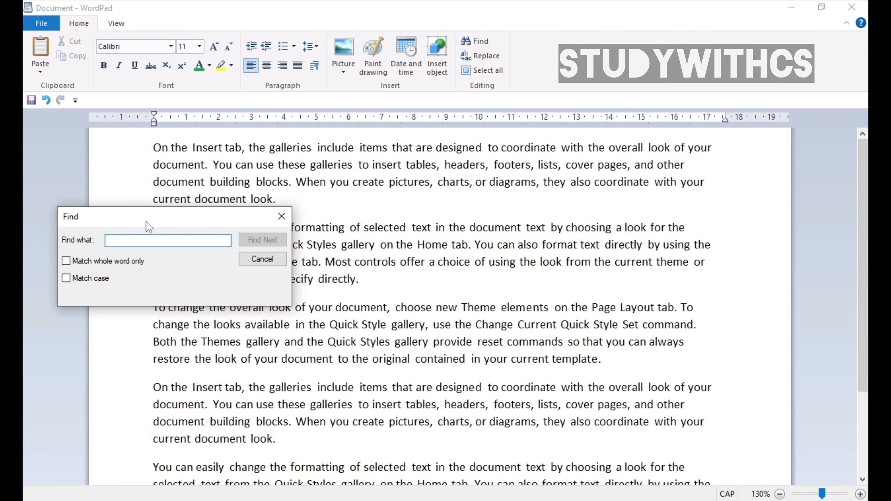
drag(147, 222, 457, 280)
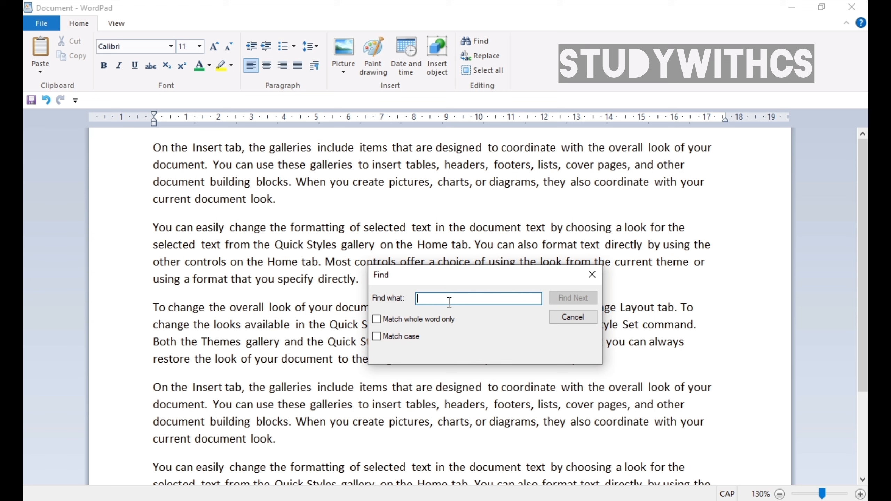
text(GALLERIES)
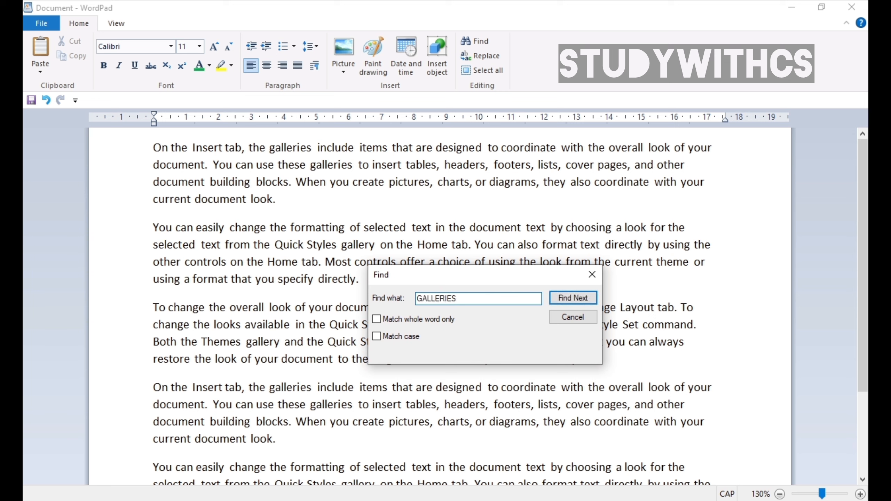
click(571, 295)
drag(512, 275, 387, 184)
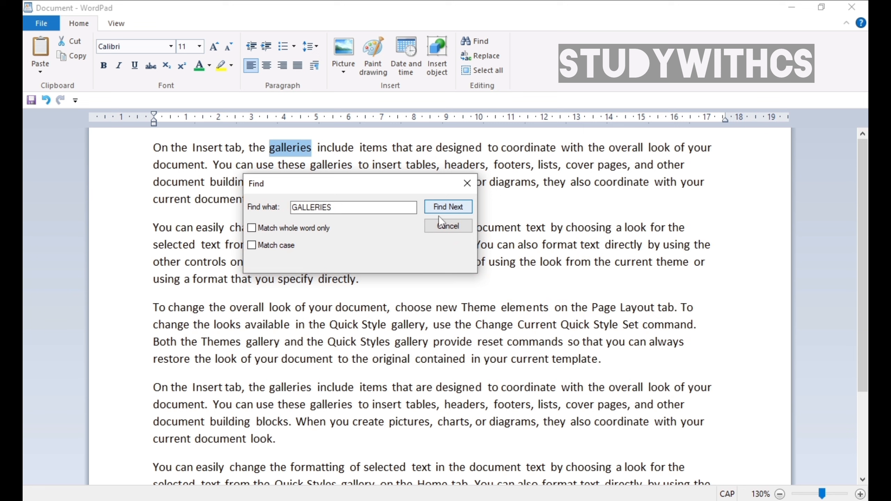
click(454, 206)
click(454, 206)
click(454, 206)
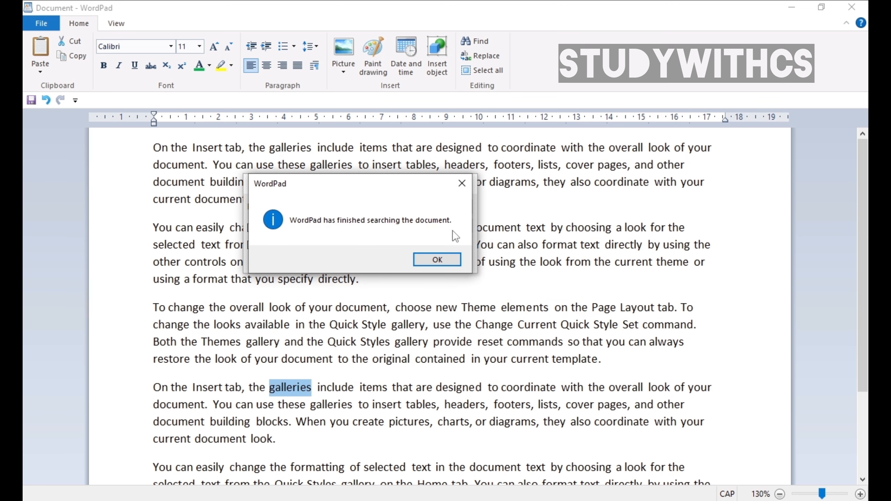
click(444, 259)
click(442, 207)
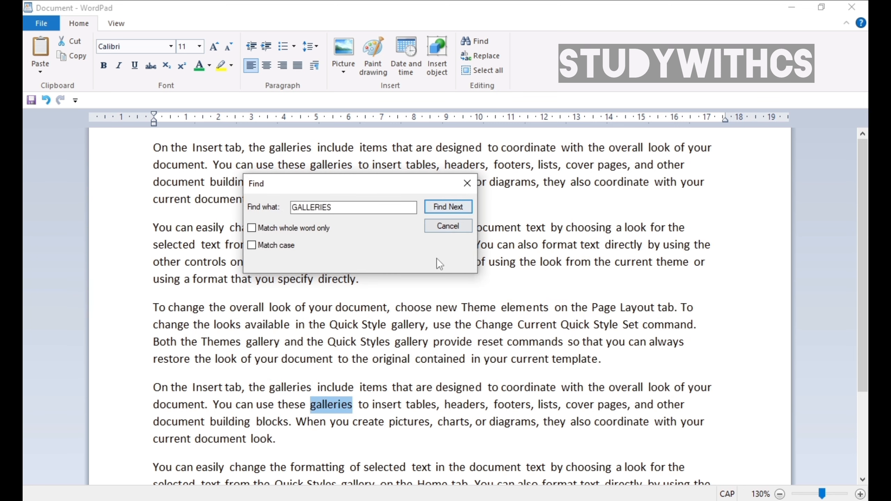
click(439, 224)
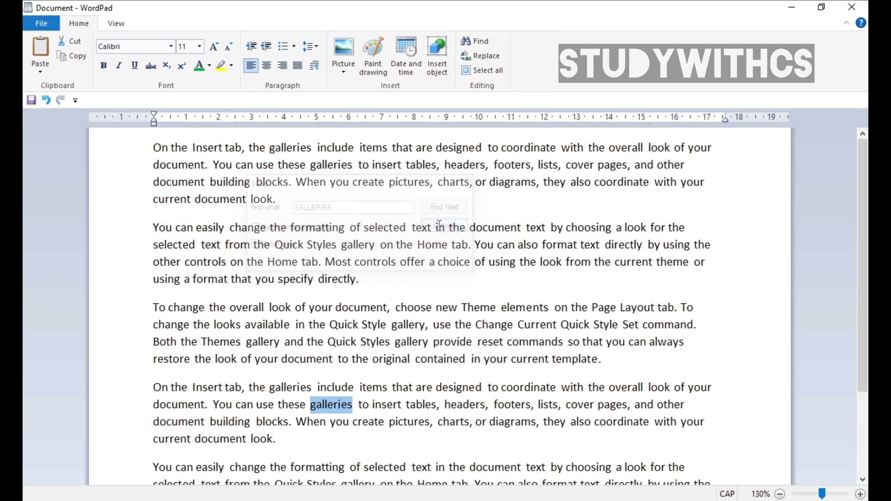
click(360, 228)
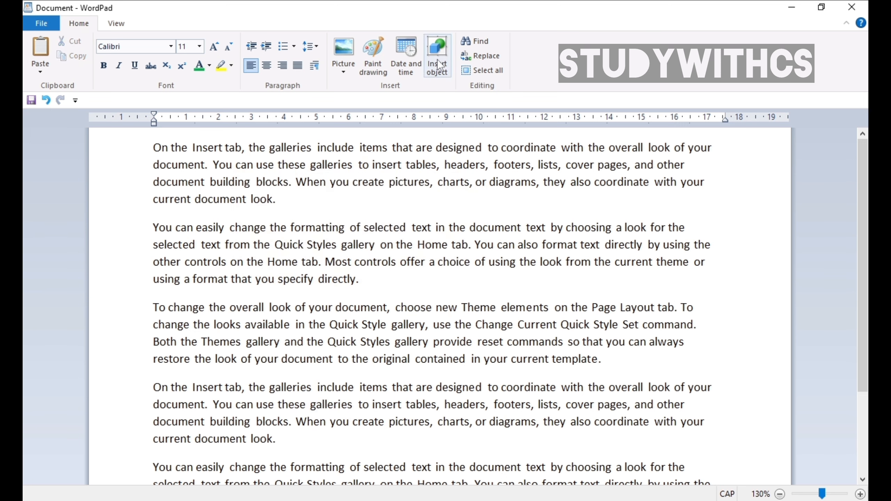
Replace all occurrences of "YOU" with "THEY" throughout the document and check the changed words
click(491, 57)
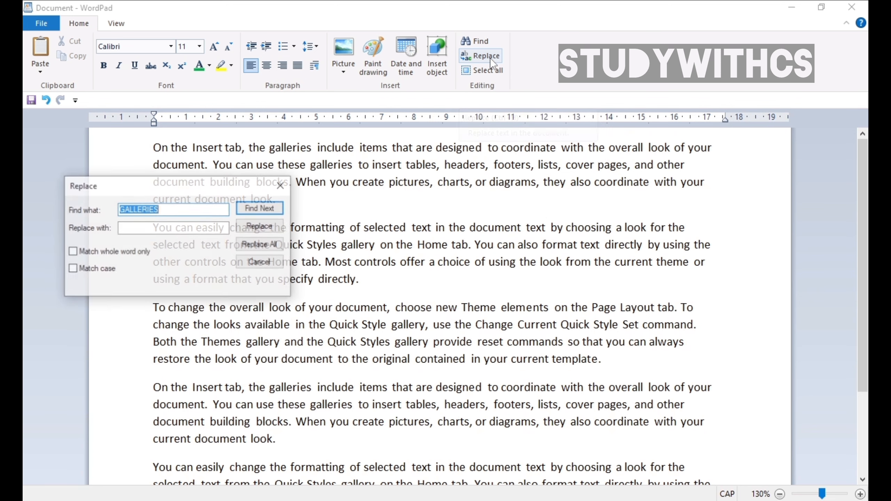
drag(173, 190, 252, 204)
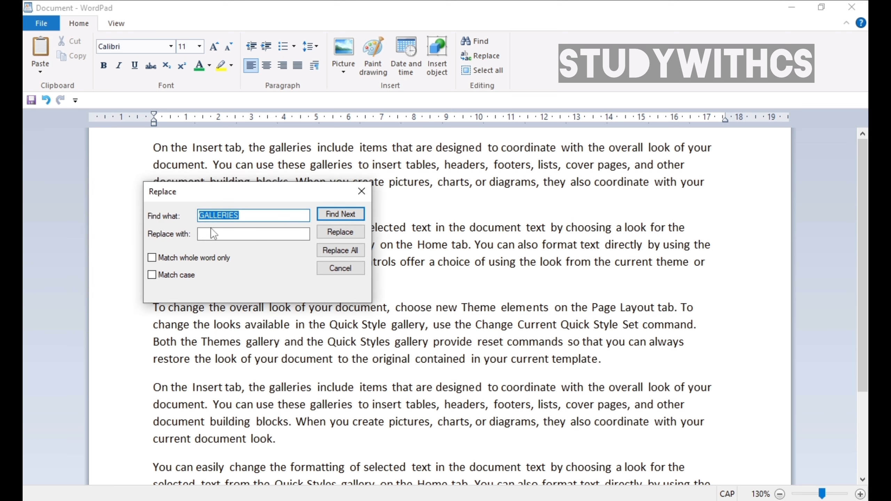
text(YOU)
drag(231, 193, 307, 221)
click(300, 261)
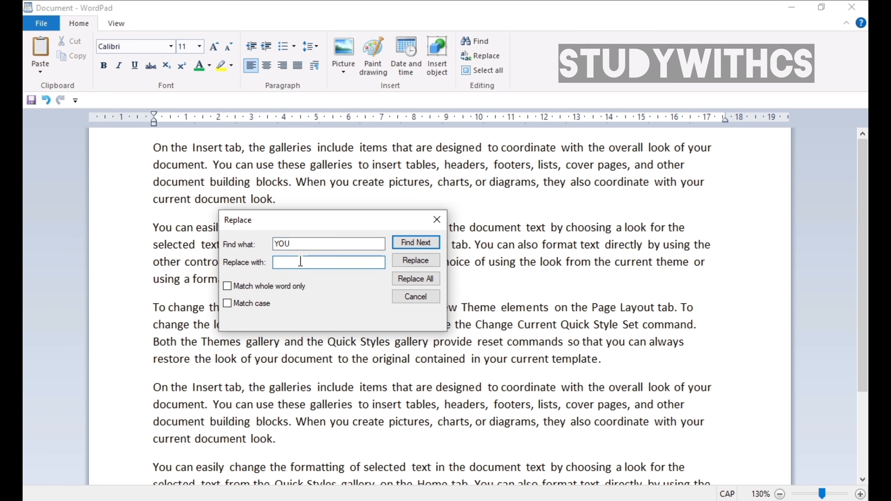
text(THEY)
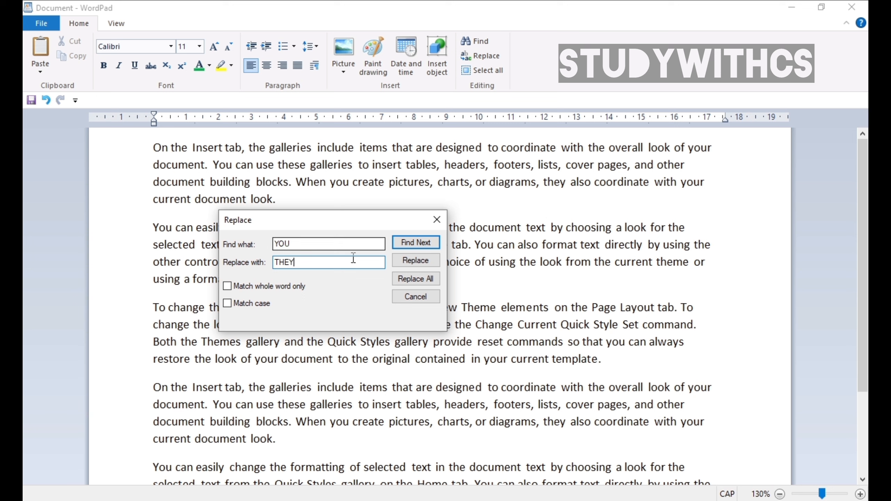
click(417, 277)
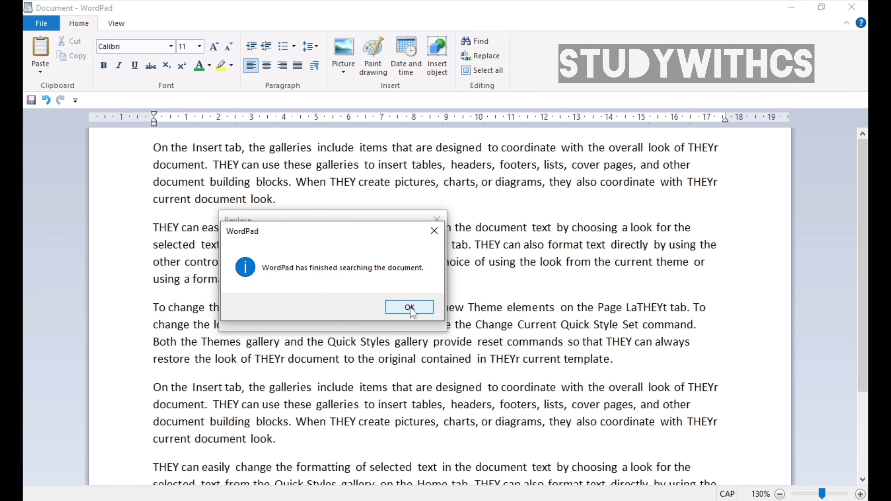
click(410, 306)
click(437, 219)
scroll(183, 154, down, 2)
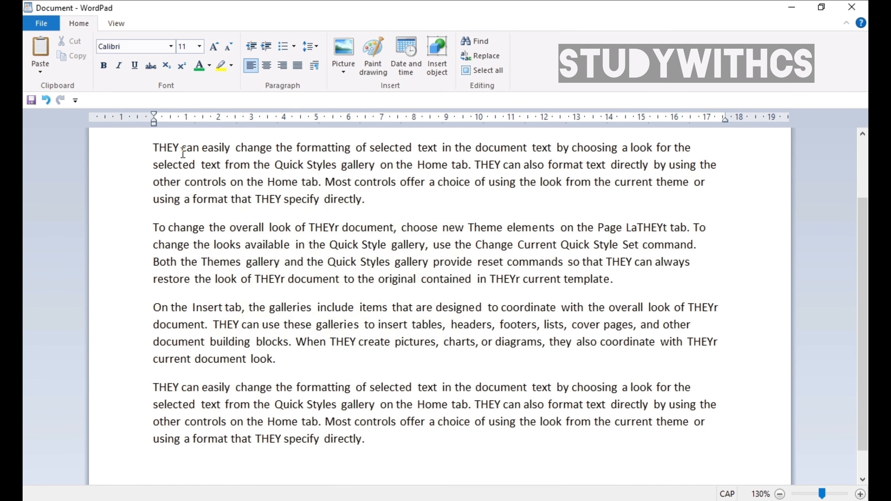
drag(160, 148, 168, 148)
drag(310, 228, 351, 235)
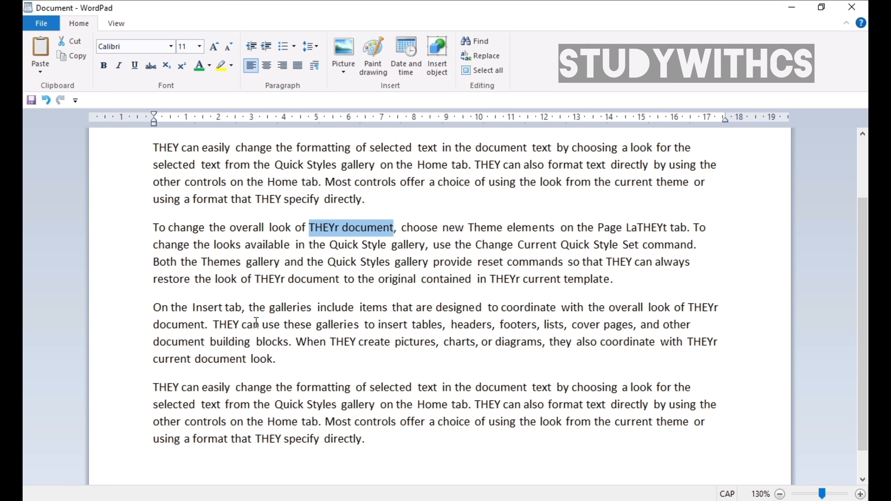
click(245, 324)
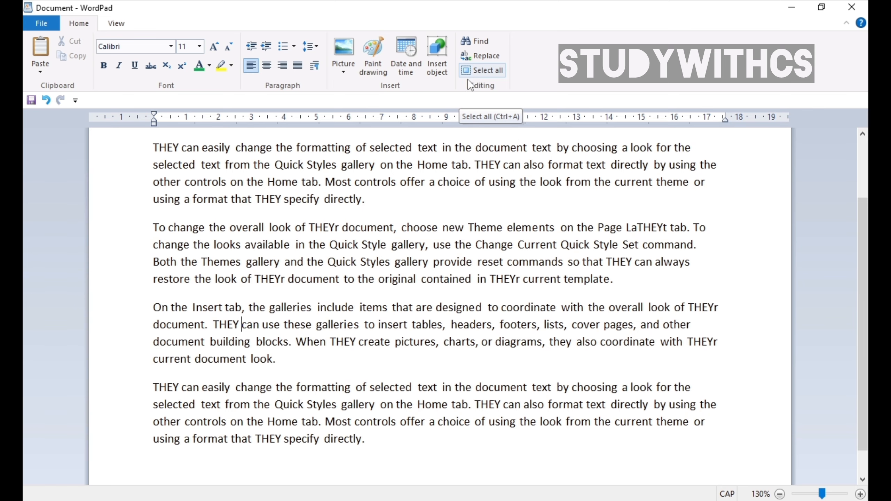
Select all of the document's text, and clear the selection again
scroll(421, 215, up, 2)
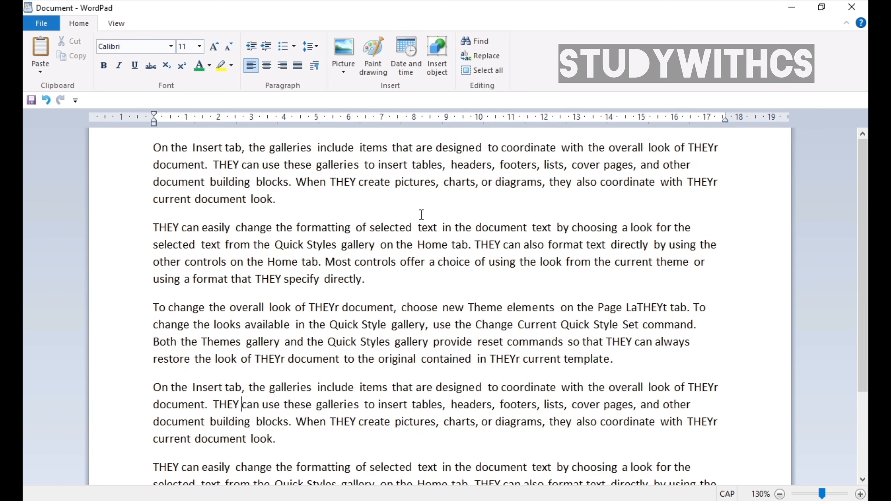
click(469, 70)
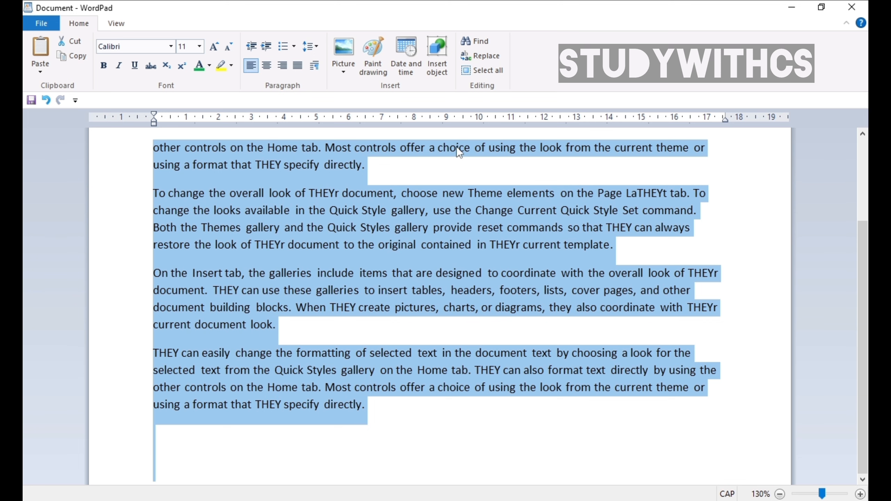
click(427, 180)
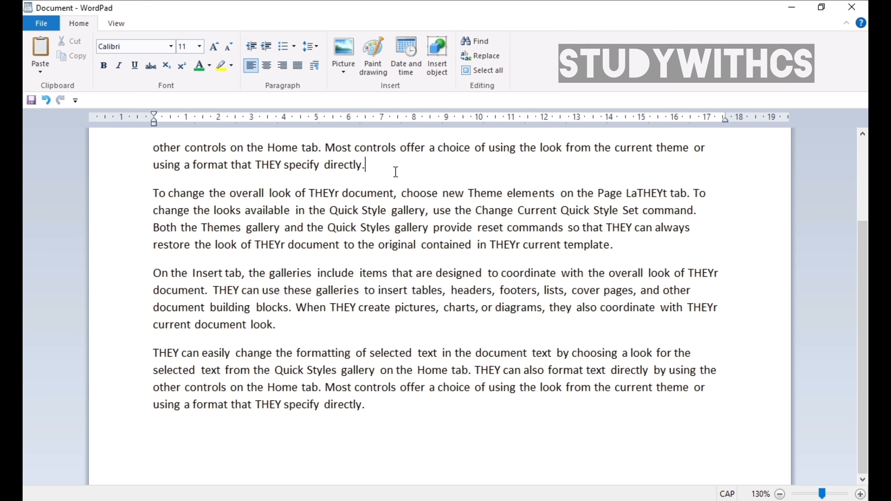
Copy the first paragraph, beginning "On the Insert tab", and clear the selection
text(On the Insert tab, the galleries include items that are designed to coordinate with the overall look of THEYr document. THEY can use these galleries to insert tables, headers, footers, lists, cover pages, and other document building blocks. When THEY create pictures, charts, or diagrams, they also coordinate with THEYr current document look. THEY can easily change the formatting of selected text in the document text by choosing a look for the selected text from the Quick Styles gallery on the Home tab. THEY can also format text directly by using the other controls on the Home tab. Most controls offer a choice of using the look from the current theme or using a format that THEY specify directly.)
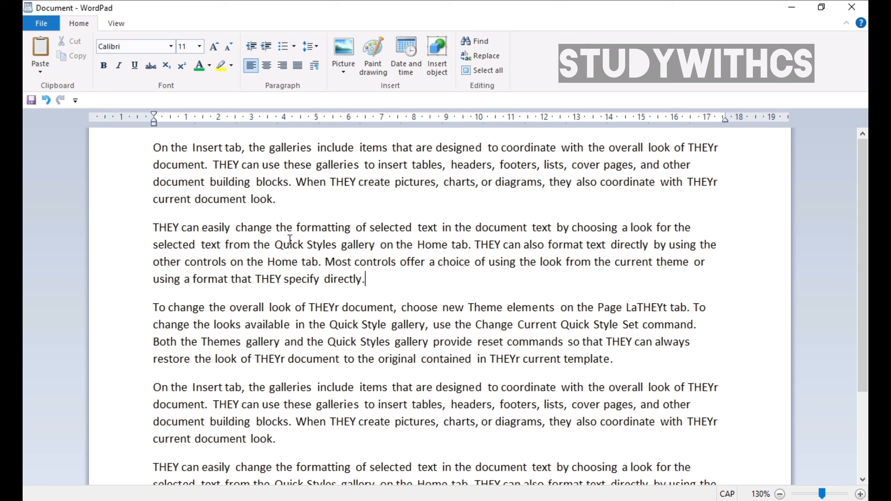
drag(276, 199, 121, 139)
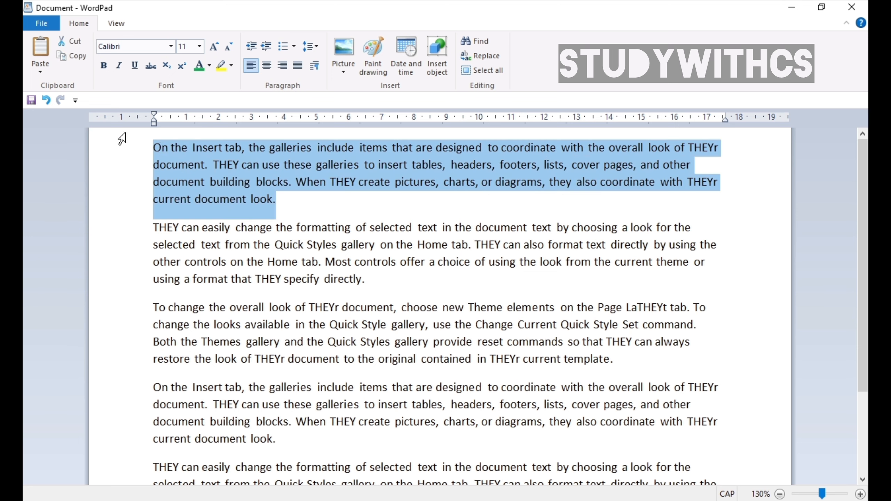
click(77, 58)
click(344, 215)
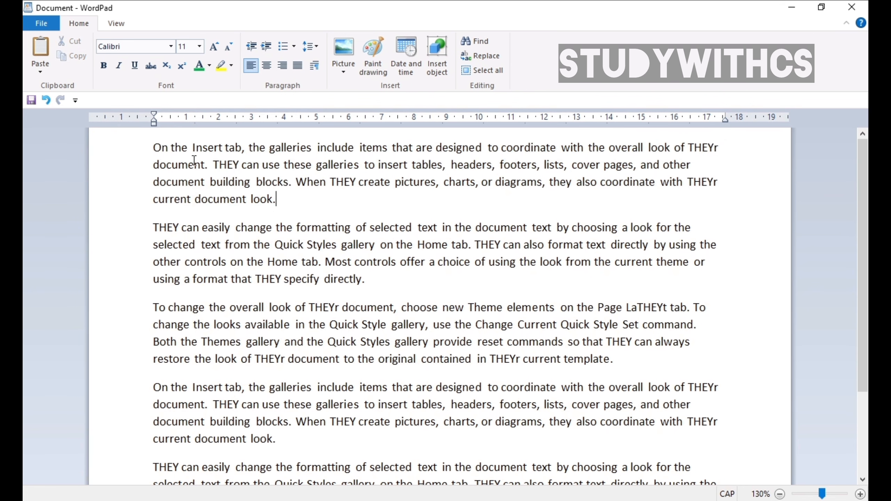
Add an empty line above the first paragraph and enter the heading "WORDPAD" there
click(154, 148)
key(Return)
key(Up)
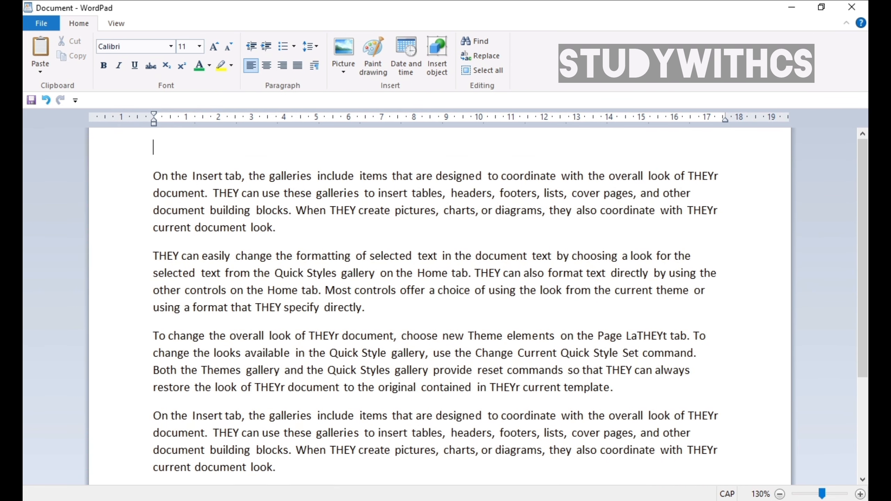
text(WORDPAD)
Enlarge the "WORDPAD" heading to font size 26 and make it bold and underlined
drag(215, 149, 116, 165)
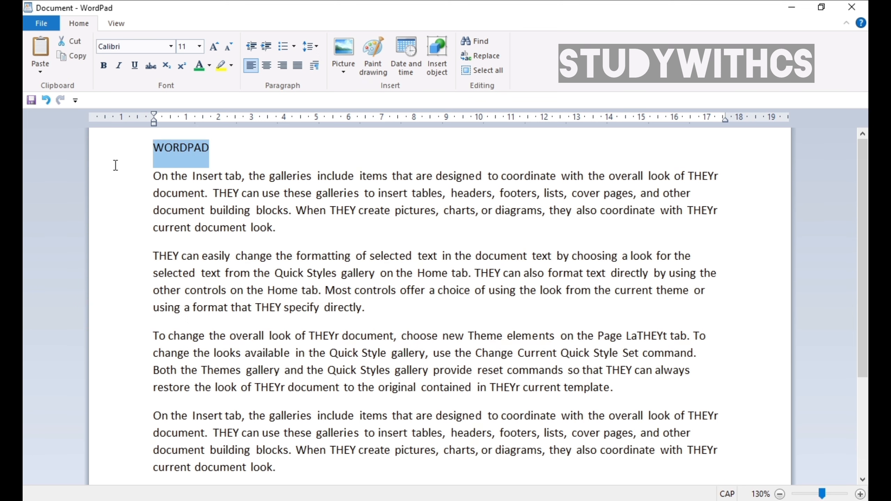
click(214, 47)
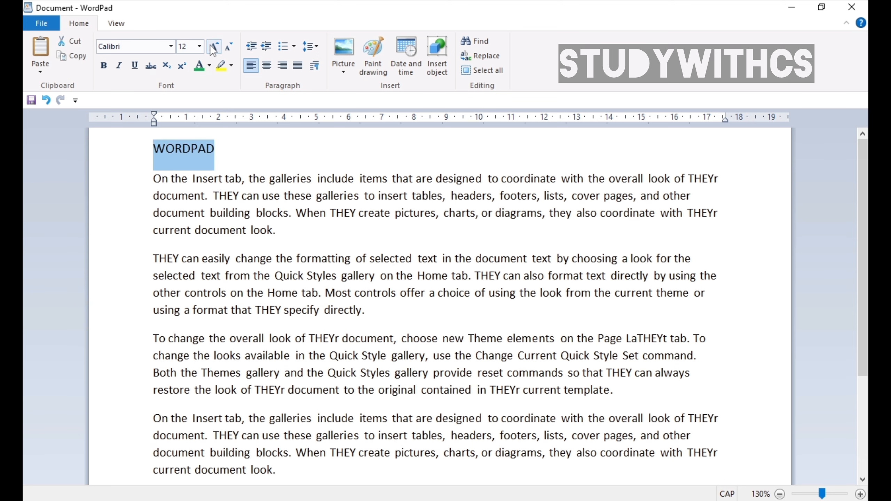
click(213, 46)
click(214, 47)
click(213, 46)
click(214, 47)
click(214, 47)
click(213, 47)
click(214, 46)
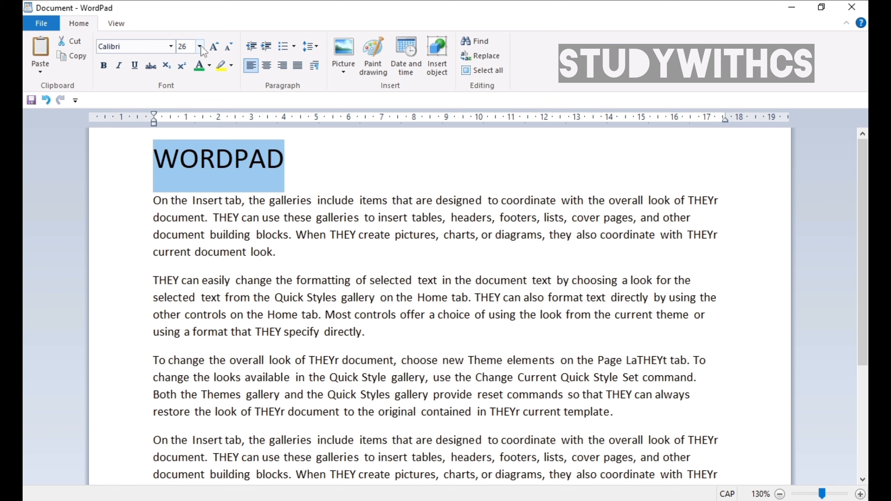
click(107, 67)
click(135, 65)
click(313, 185)
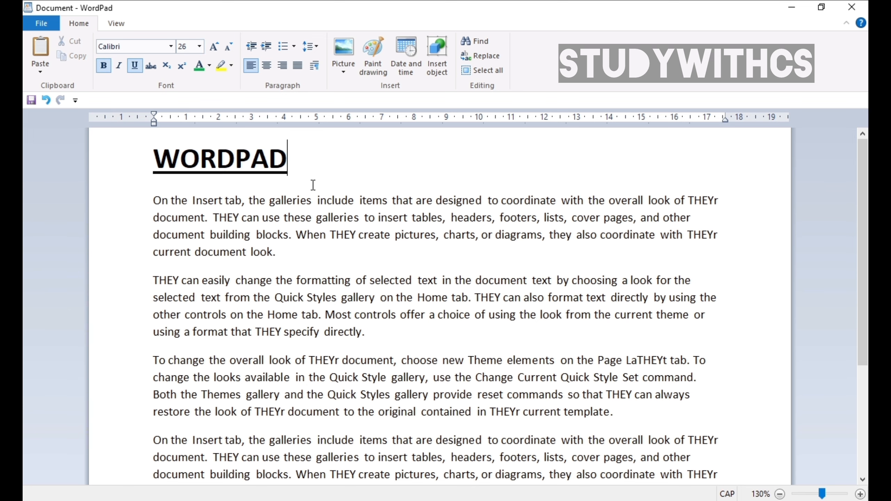
Select the "WORDPAD" heading and look over the body paragraphs below it
drag(295, 159, 228, 163)
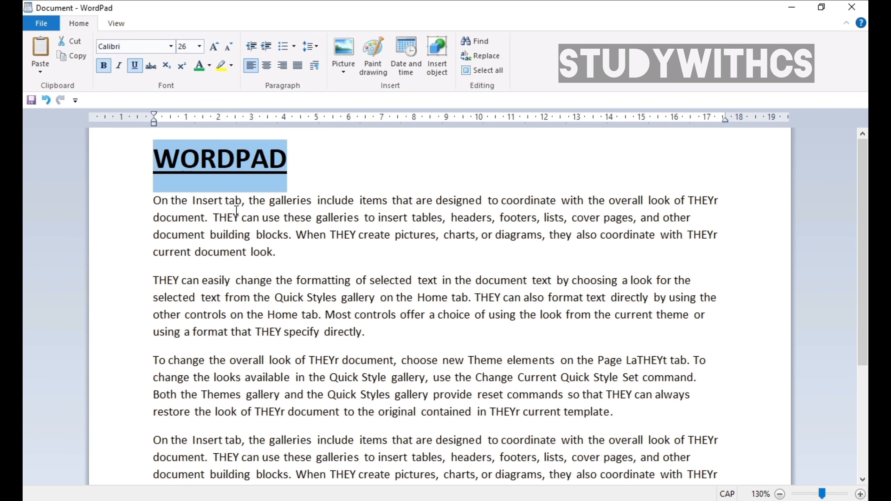
scroll(237, 210, down, 3)
scroll(237, 210, up, 3)
scroll(284, 376, down, 3)
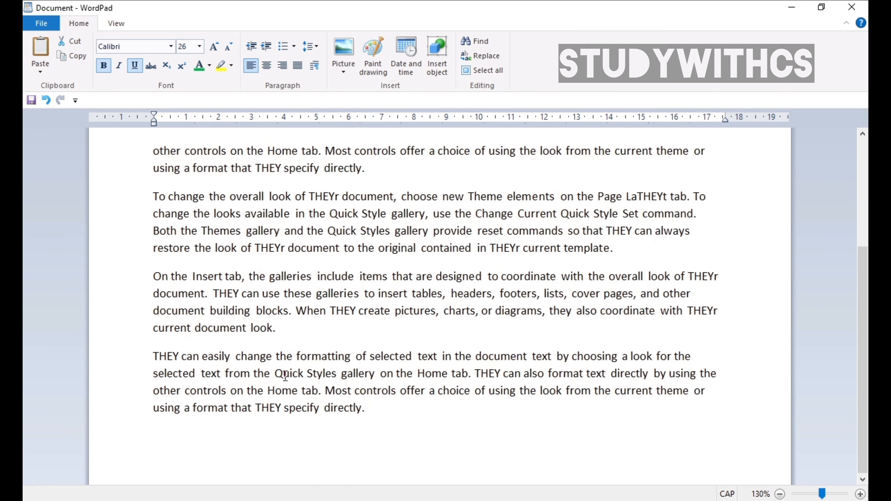
Add an empty line below the second paragraph and paste a copy of the "WORDPAD" heading there
click(367, 177)
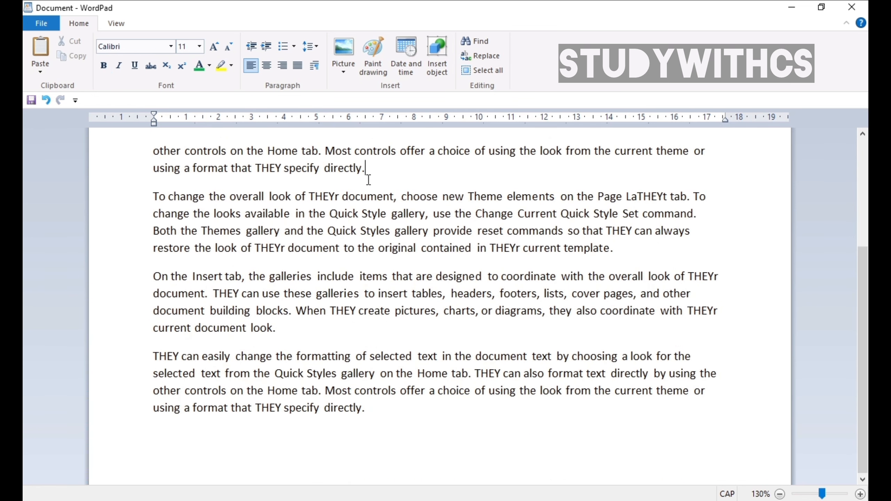
key(Return)
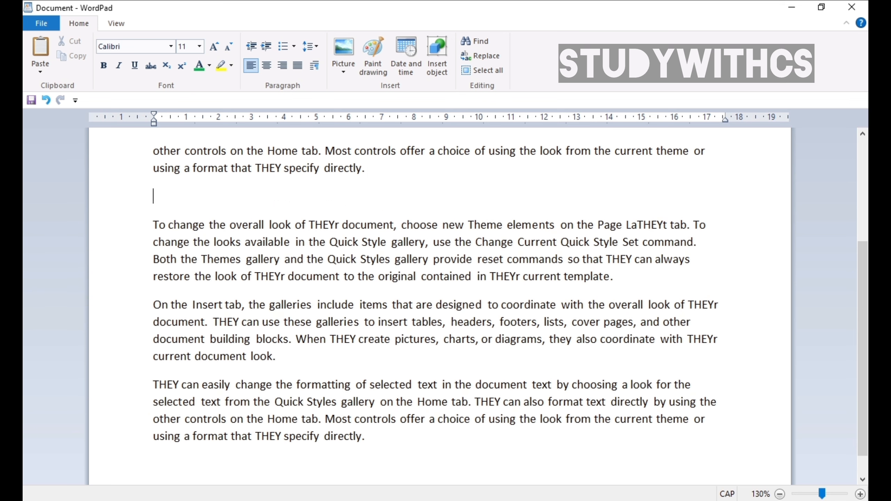
scroll(233, 203, up, 1)
scroll(233, 203, up, 2)
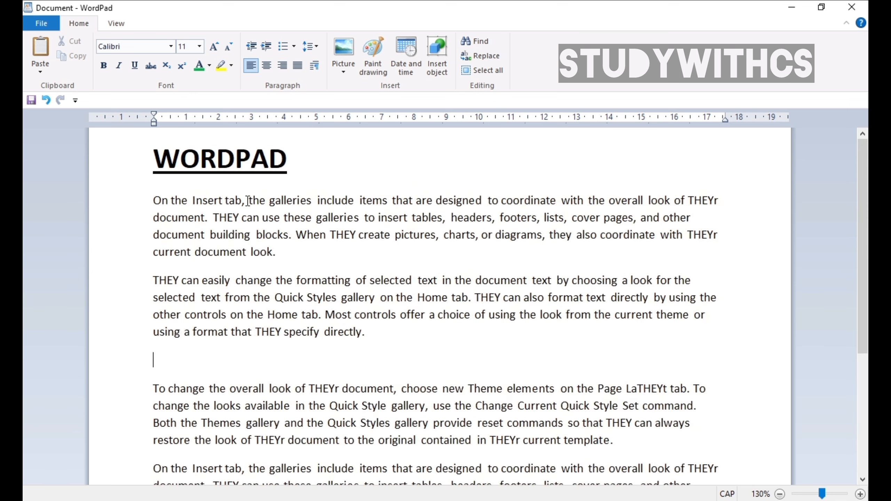
drag(288, 155, 161, 161)
key(ctrl+c)
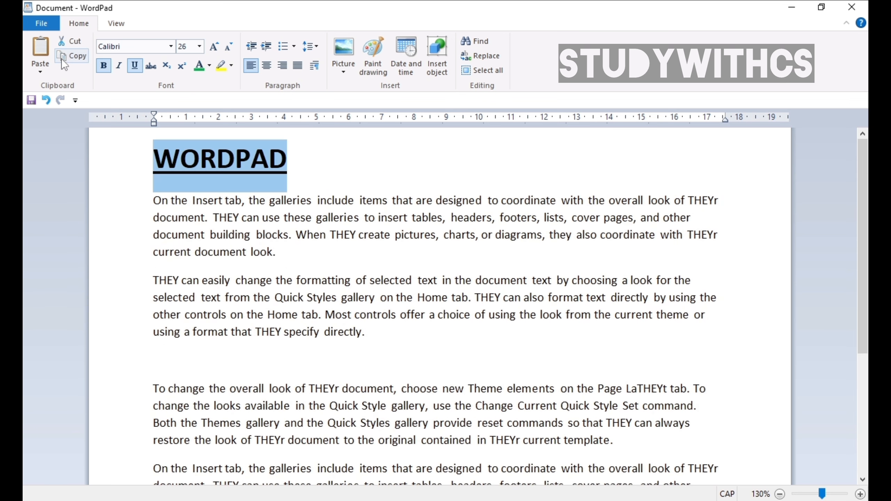
click(166, 366)
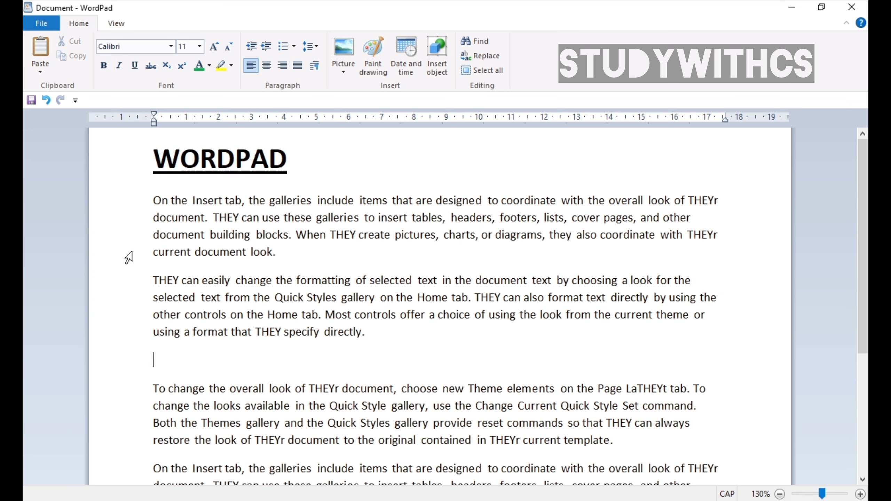
click(46, 52)
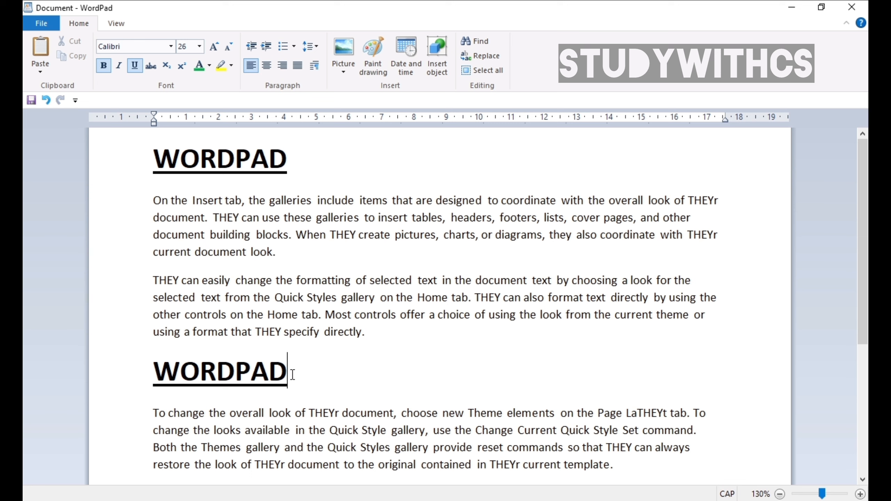
Delete the pasted "WORDPAD" heading and its line below the second paragraph
drag(293, 372, 148, 372)
key(Delete)
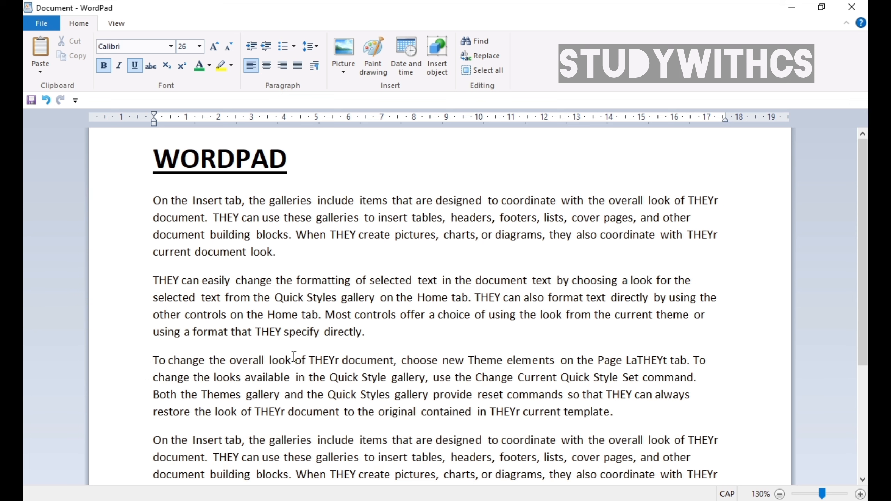
Add an empty line below the second paragraph, cut the "WORDPAD" heading from the start of the document and paste it there
click(367, 338)
key(Return)
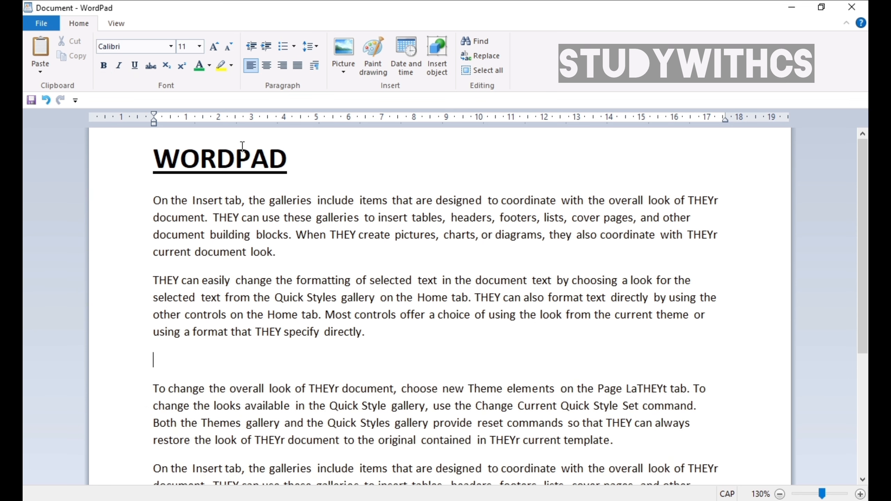
click(306, 168)
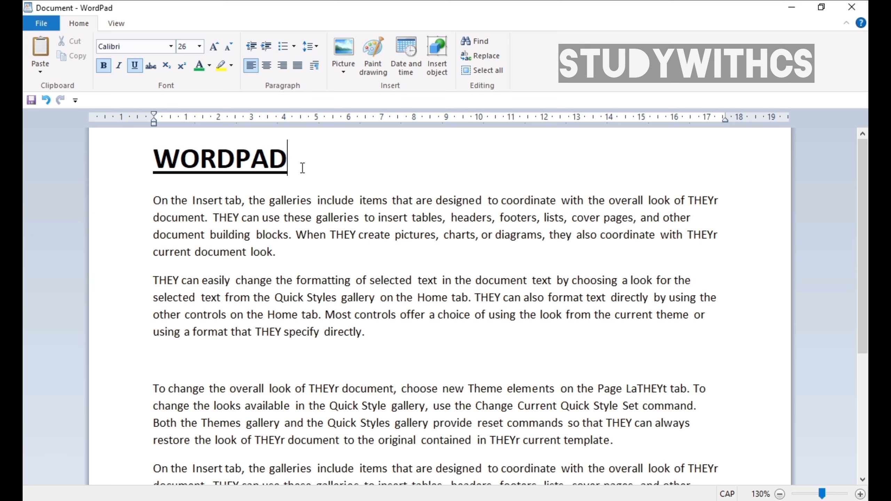
click(149, 159)
key(ctrl+c)
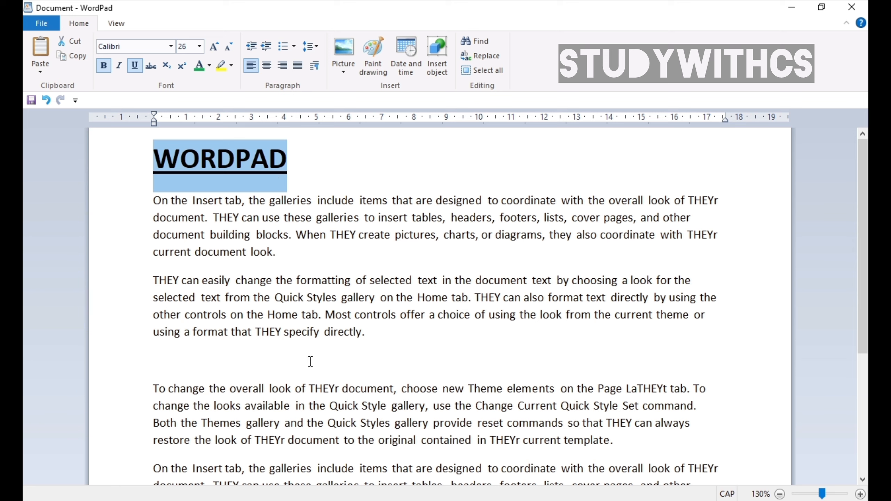
click(84, 42)
click(161, 336)
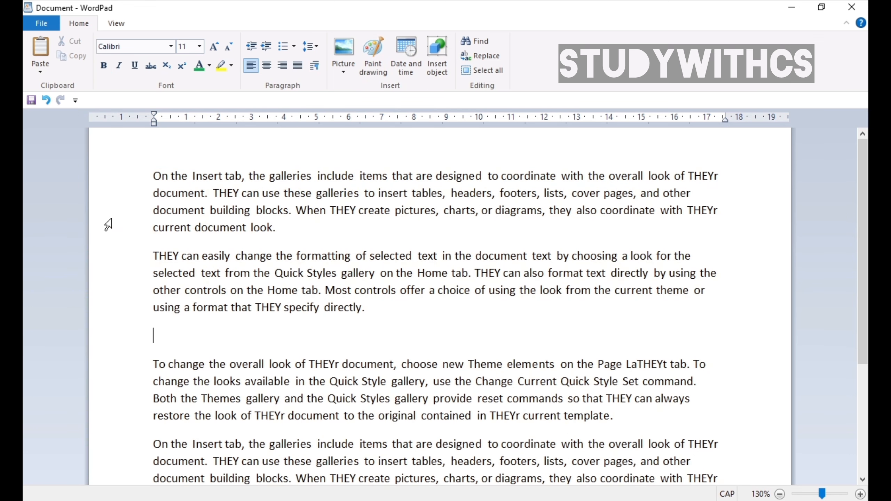
click(38, 50)
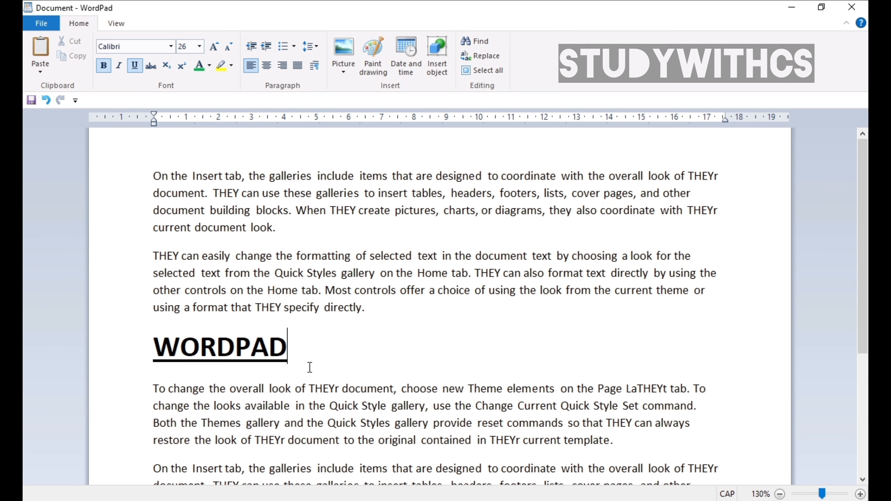
scroll(310, 367, down, 4)
click(380, 405)
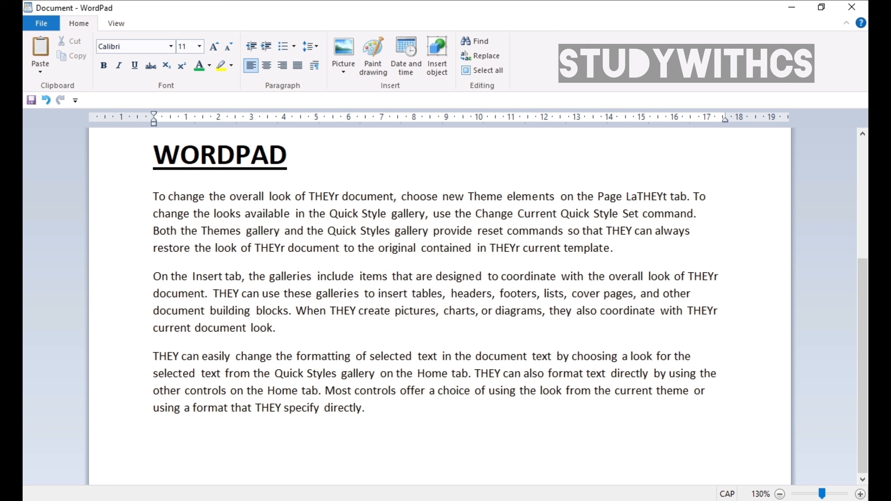
Zoom the document in to 180%, out to 140% and back in to 180%
click(132, 24)
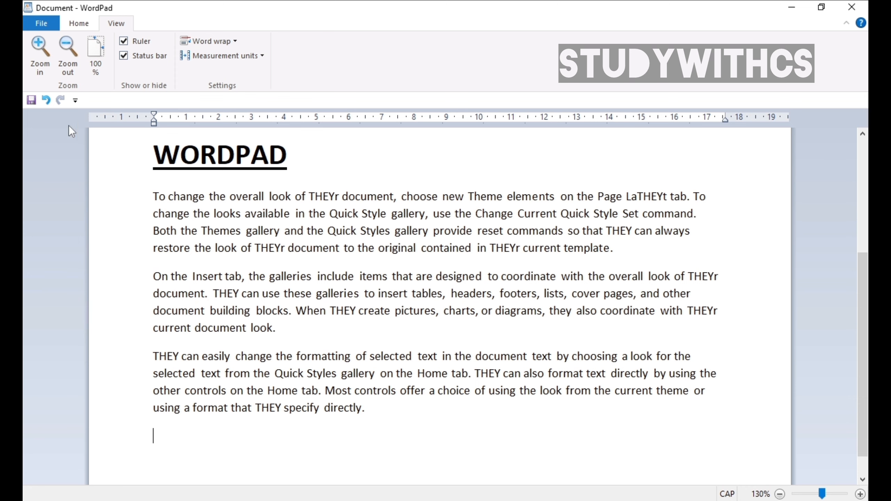
click(48, 63)
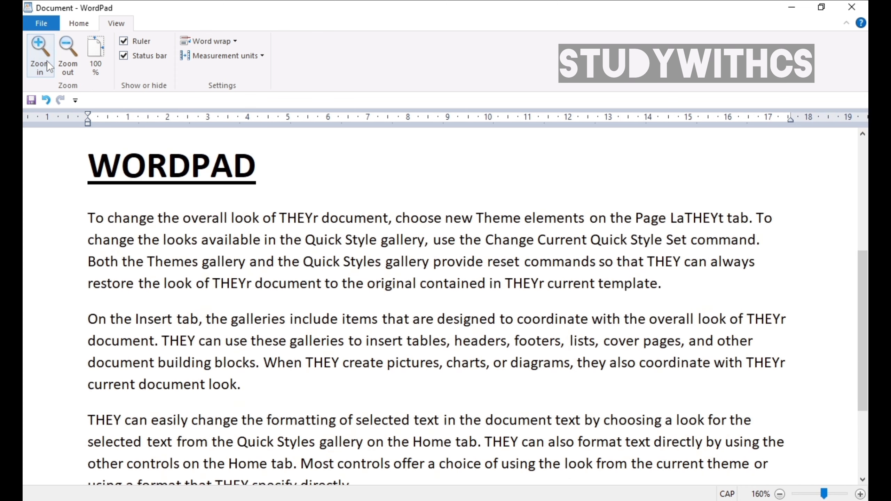
click(48, 63)
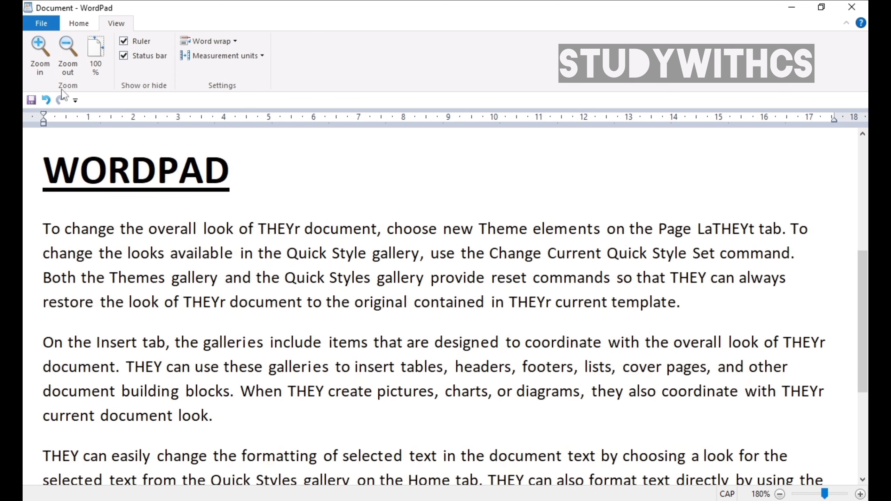
click(64, 70)
click(63, 70)
click(64, 69)
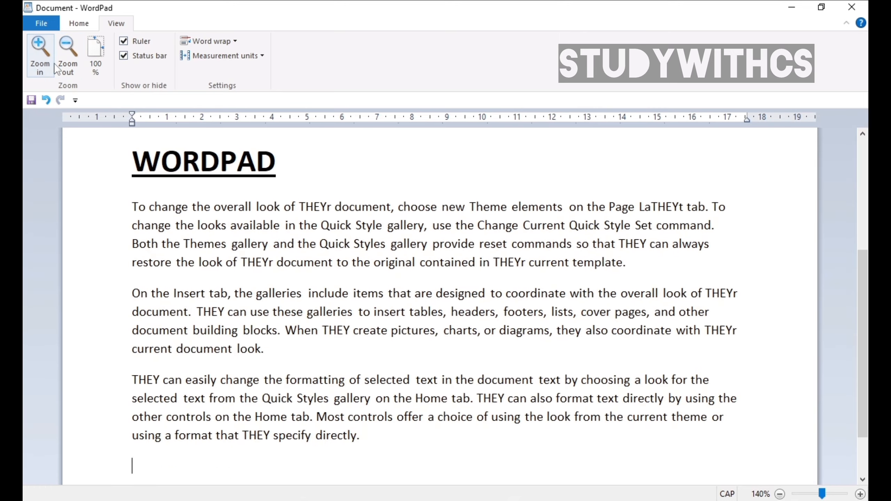
click(45, 60)
click(46, 61)
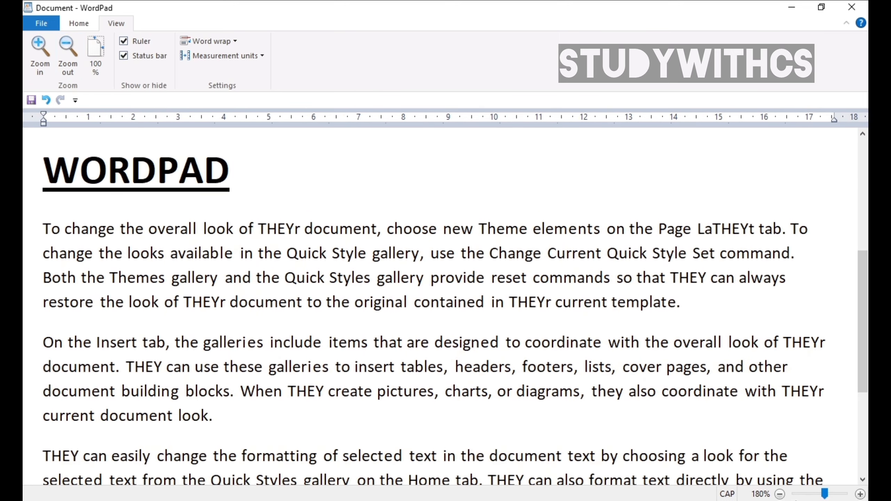
Vary the zoom level continuously with the slider, to about 172%, 316% and 220%
mouse_move(825, 494)
mouse_down()
mouse_move(815, 495)
mouse_move(823, 497)
mouse_up()
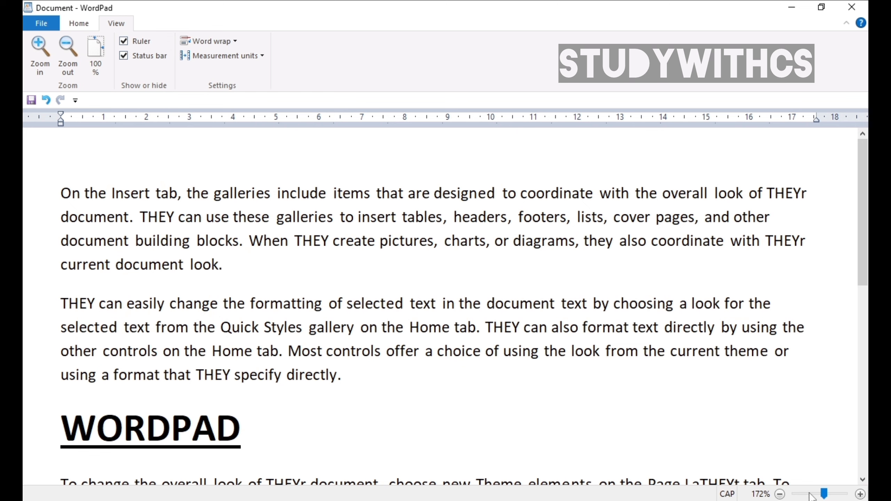
drag(823, 495, 833, 495)
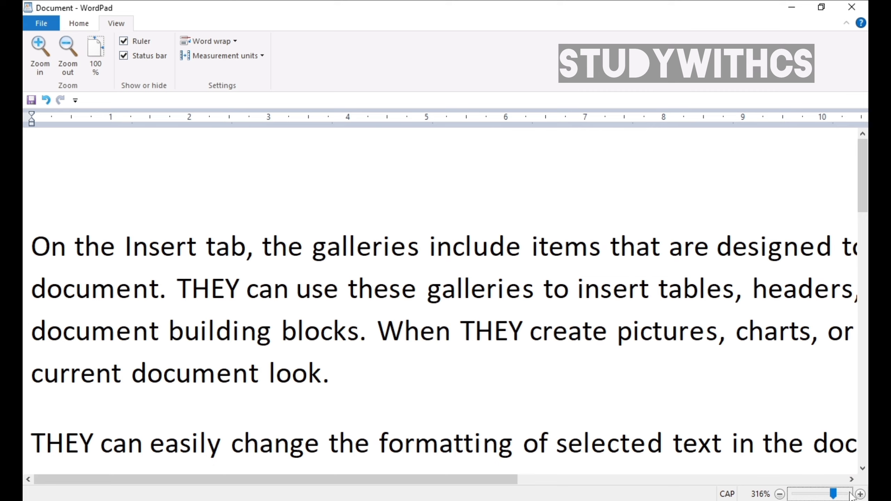
drag(832, 493, 827, 495)
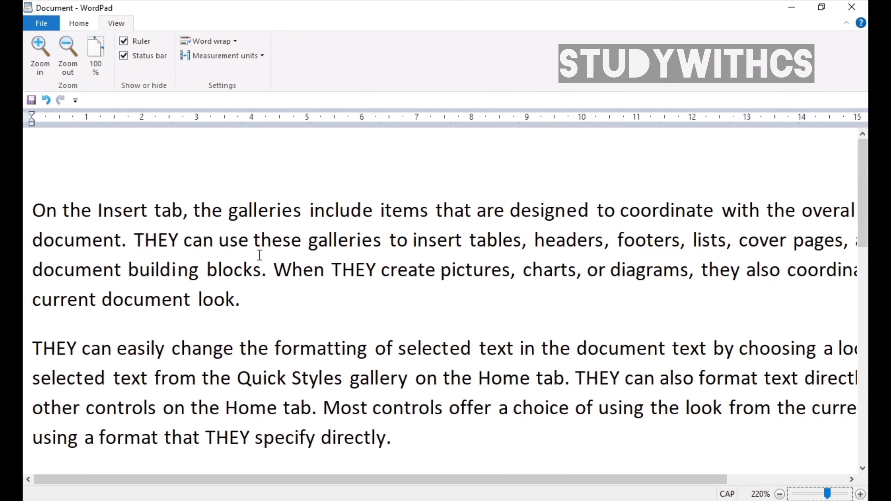
Zoom in stepwise to 280% and reset the document zoom to 100%
click(42, 66)
click(42, 65)
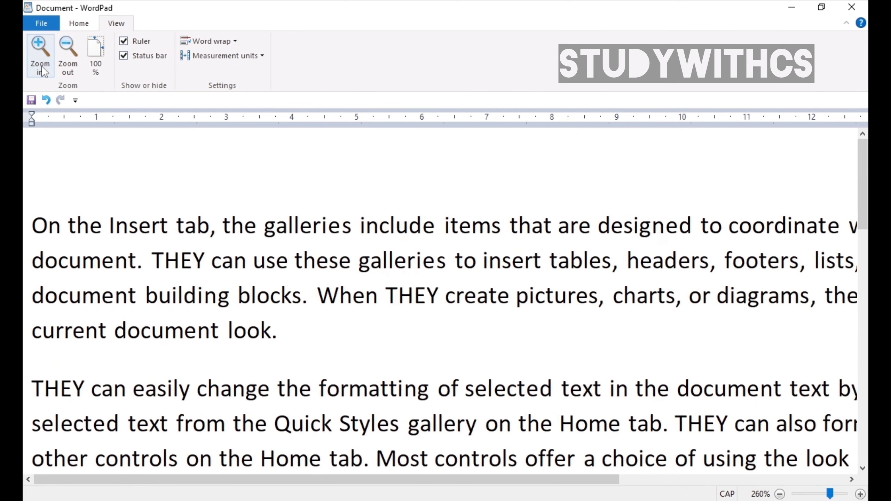
click(41, 66)
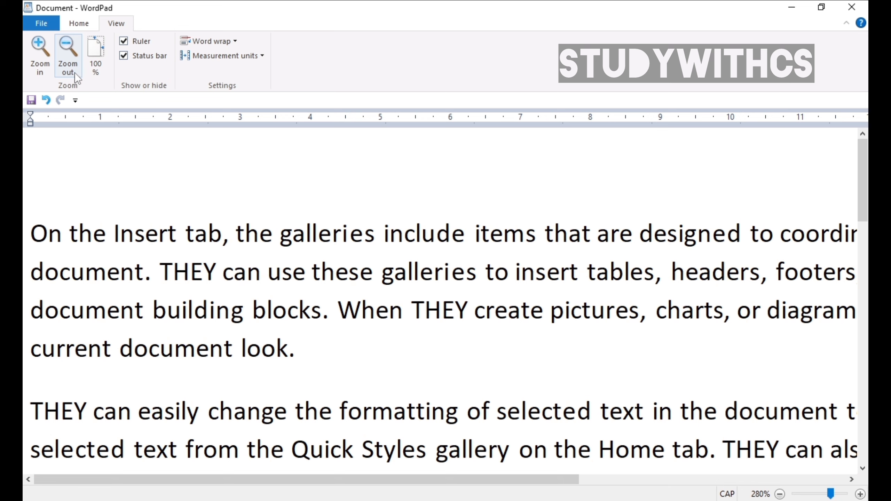
click(95, 62)
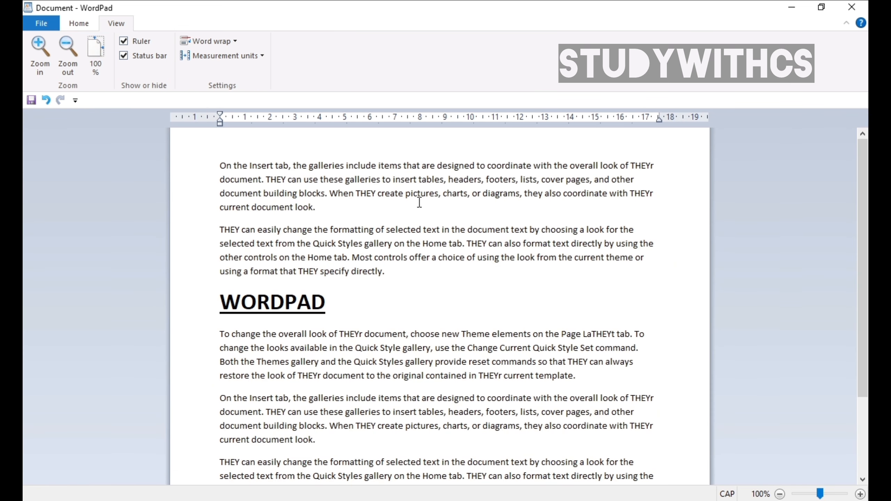
Hide the ruler and show it again, and do the same with the status bar
click(124, 42)
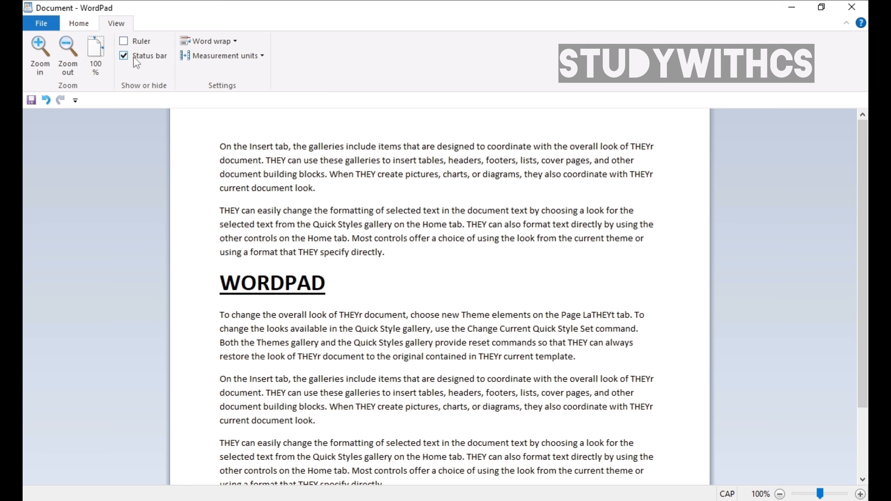
click(128, 42)
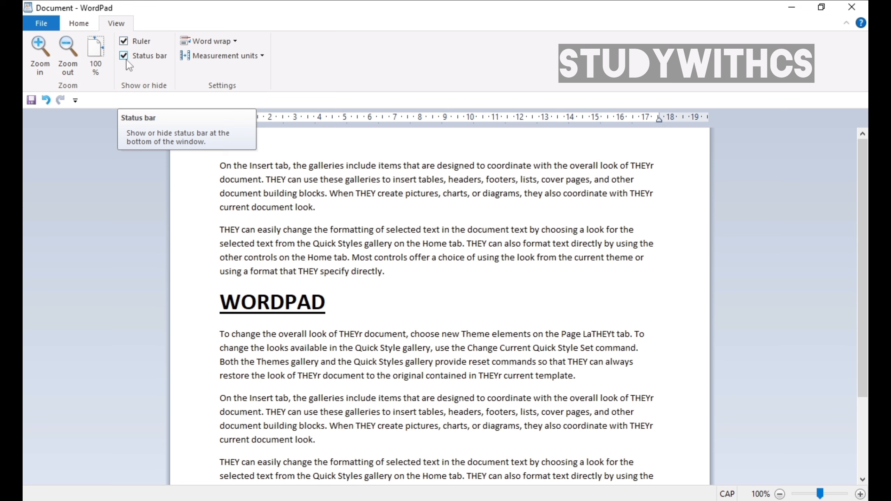
click(125, 59)
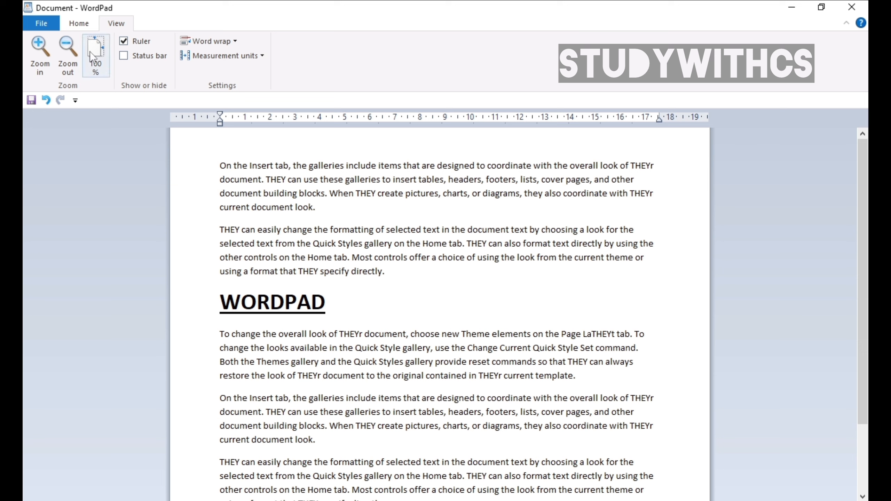
click(128, 57)
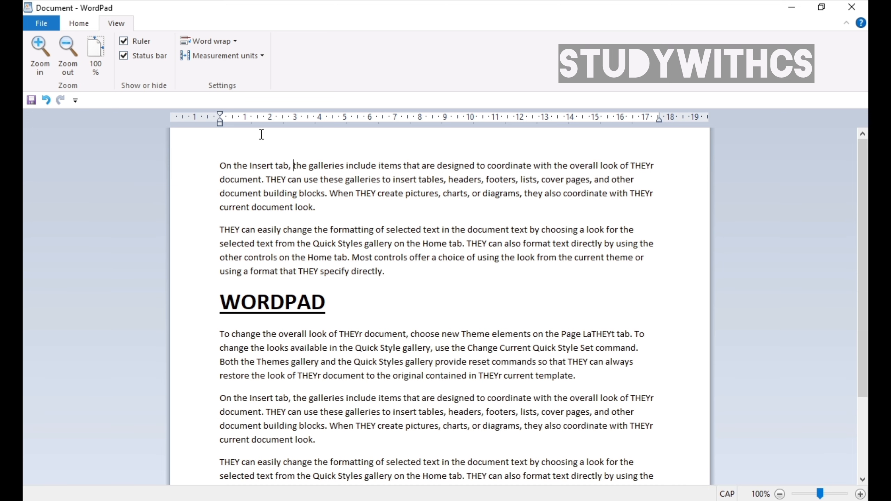
Set the document's word wrap to No wrap
click(236, 44)
click(369, 215)
click(239, 46)
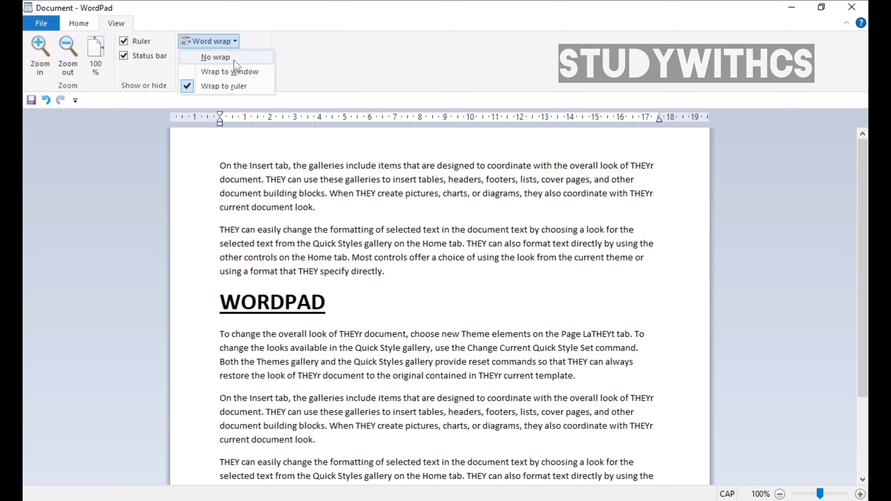
click(234, 60)
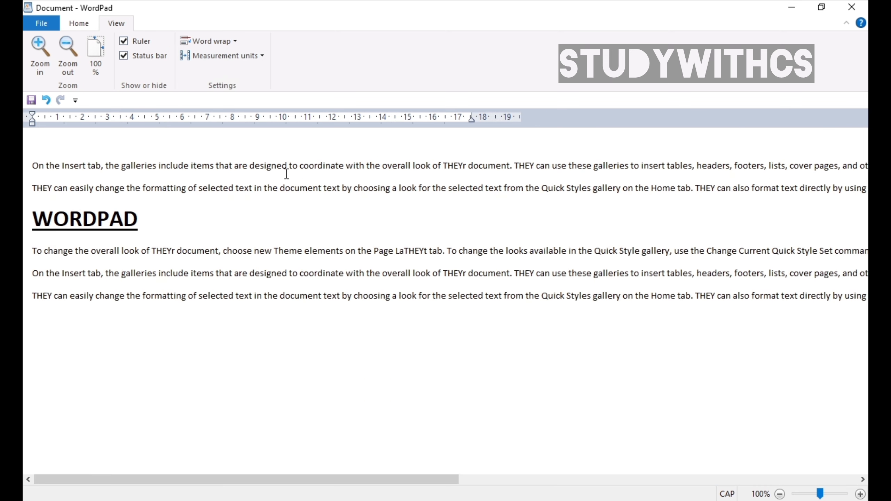
Set the word wrap to Wrap to window and return it to Wrap to ruler
click(238, 42)
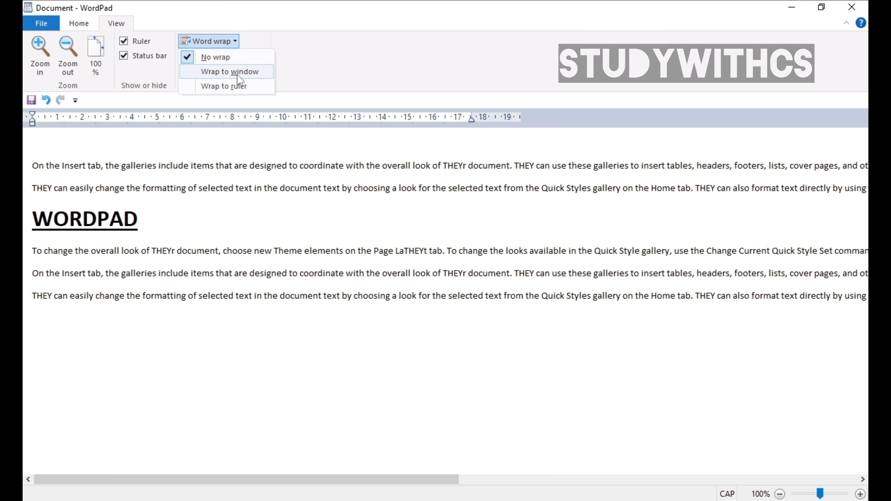
click(237, 72)
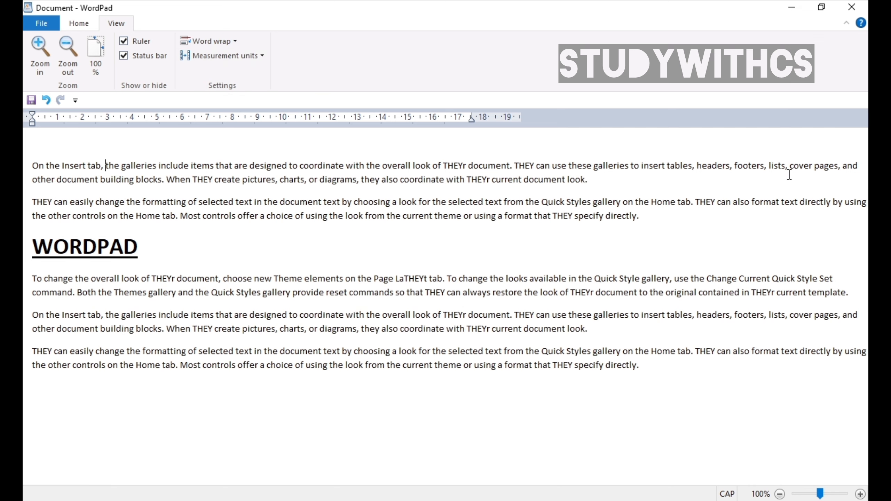
click(228, 43)
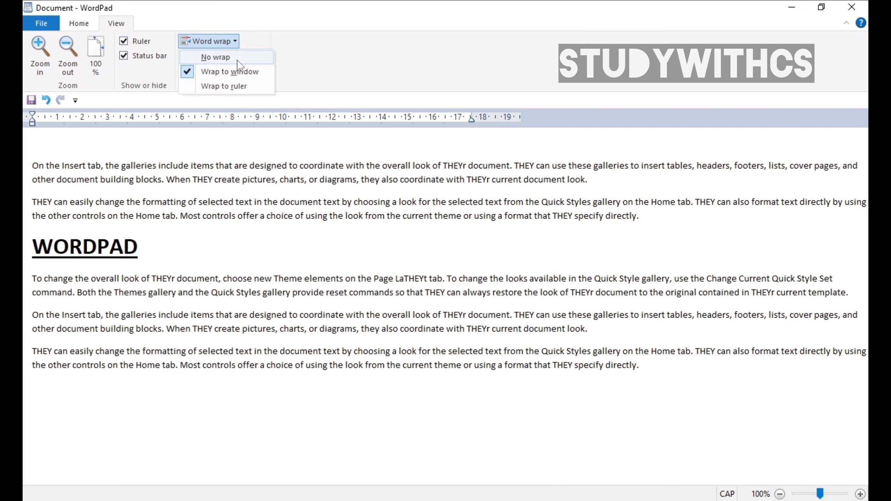
click(244, 94)
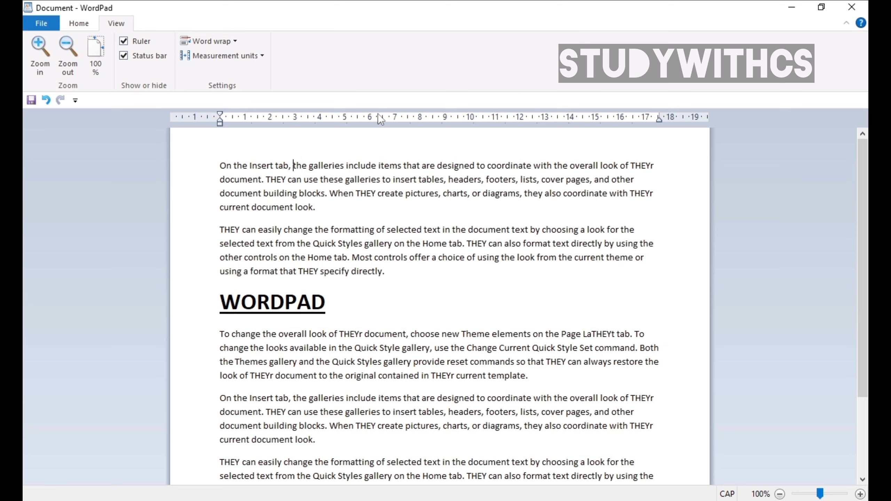
click(231, 43)
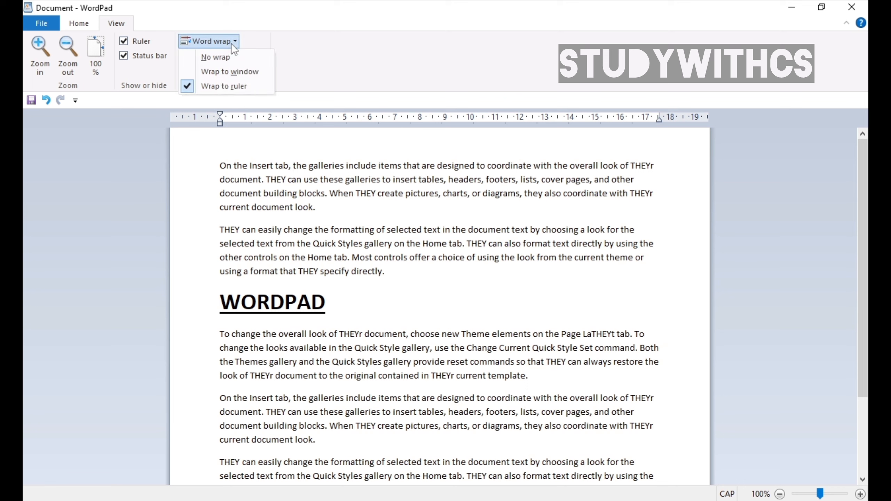
click(241, 86)
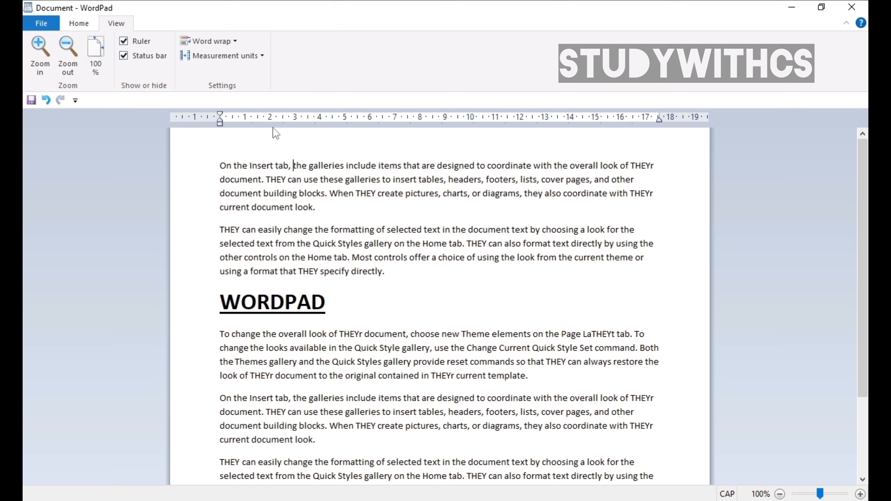
Switch the ruler's measurement units to Inches and return them to Centimeters
click(262, 58)
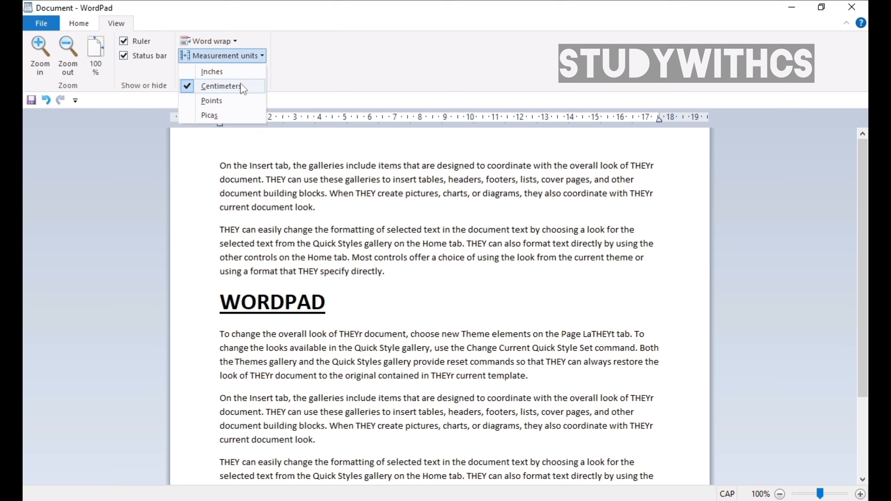
click(236, 71)
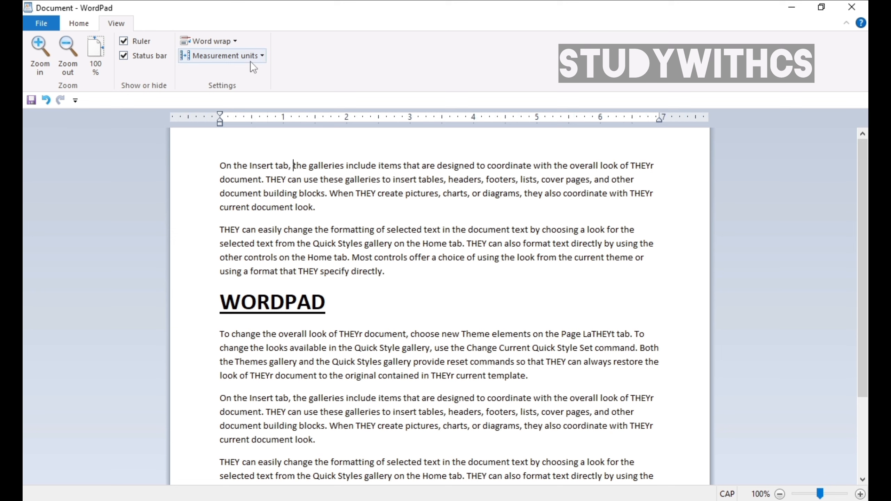
click(250, 59)
click(243, 86)
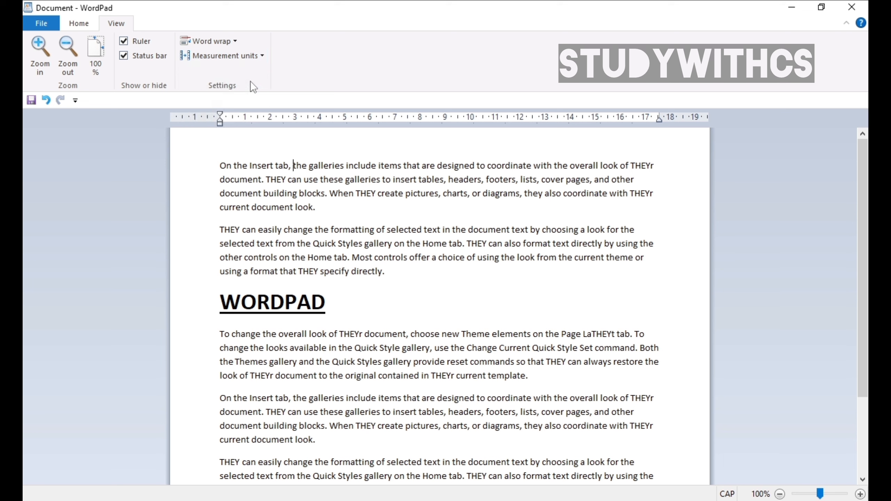
Set the ruler's measurement units to Points
click(263, 56)
click(248, 100)
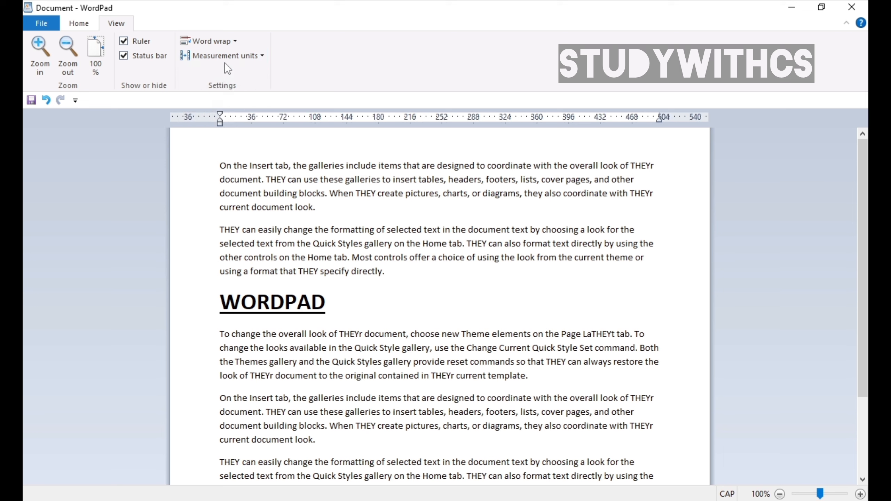
click(240, 55)
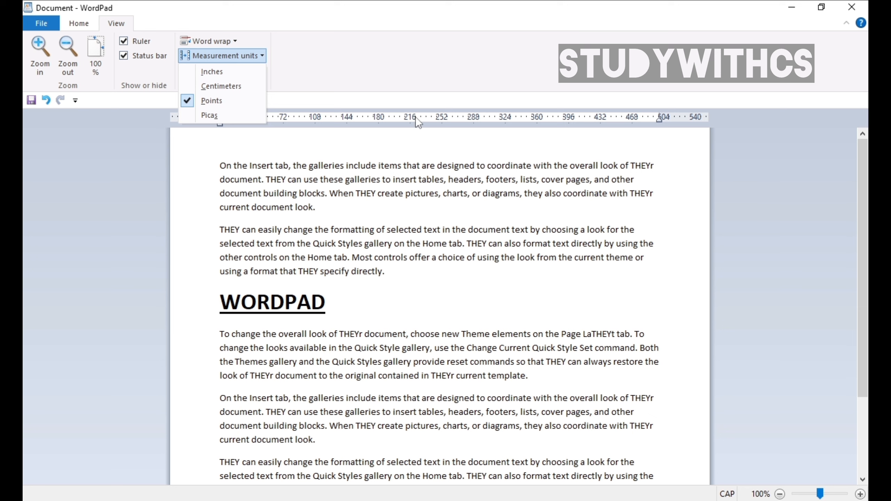
click(345, 65)
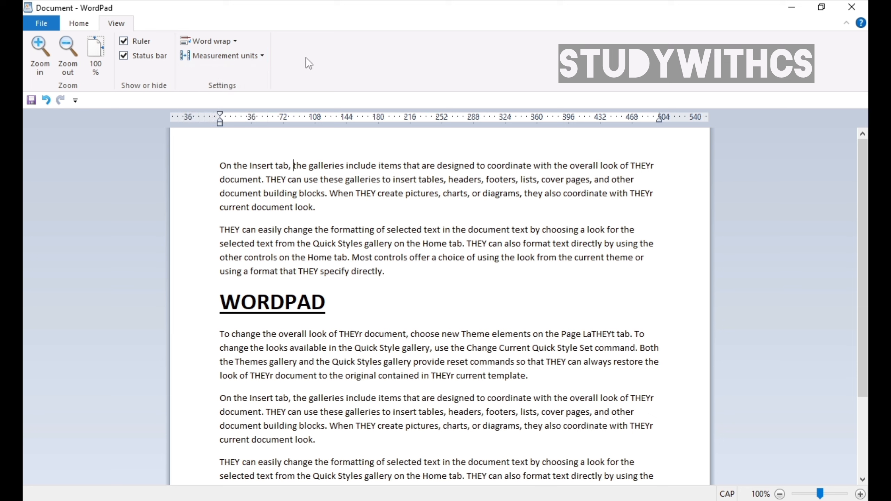